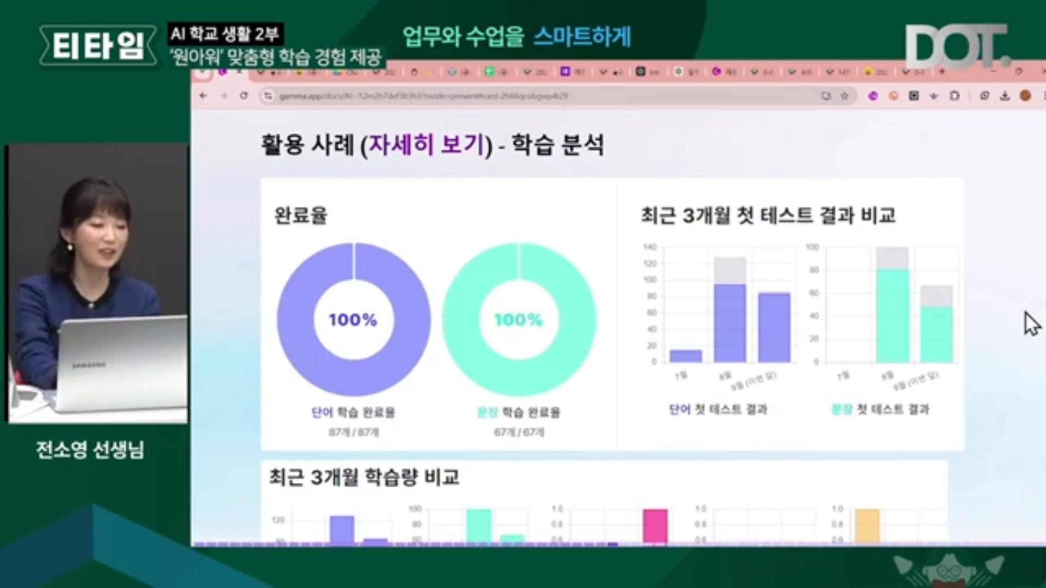
pyautogui.press('Right')
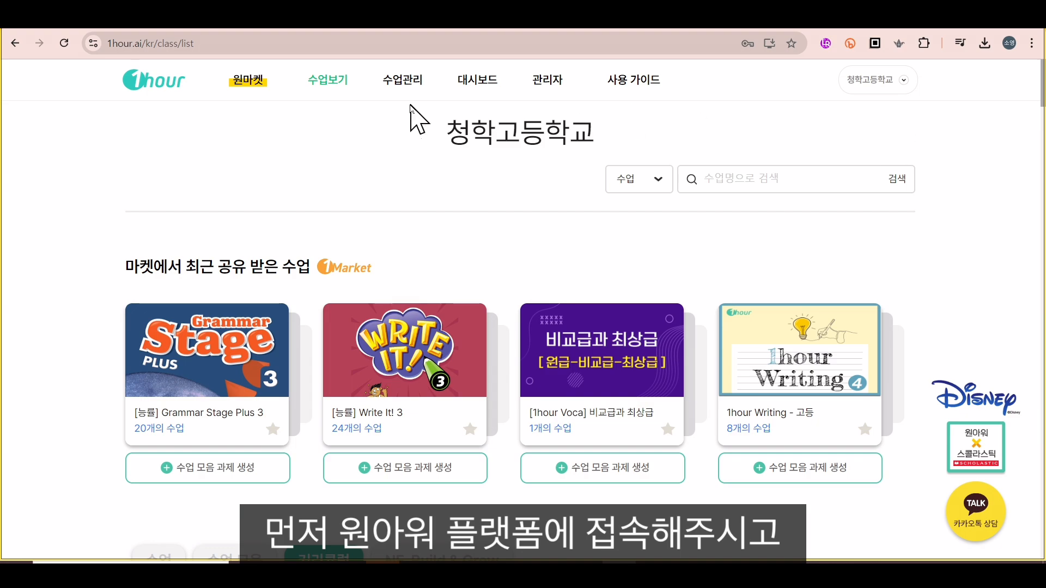
# Step: Start creating a new lesson from the class management area and title it "[5과] 본문 학습지 4번"
pyautogui.moveTo(305, 90)
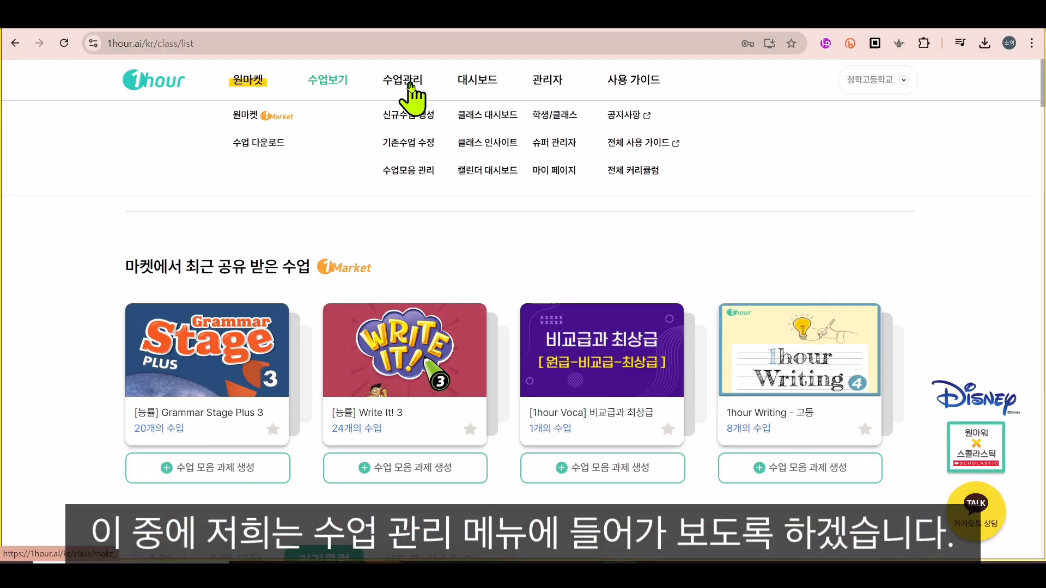
pyautogui.click(410, 84)
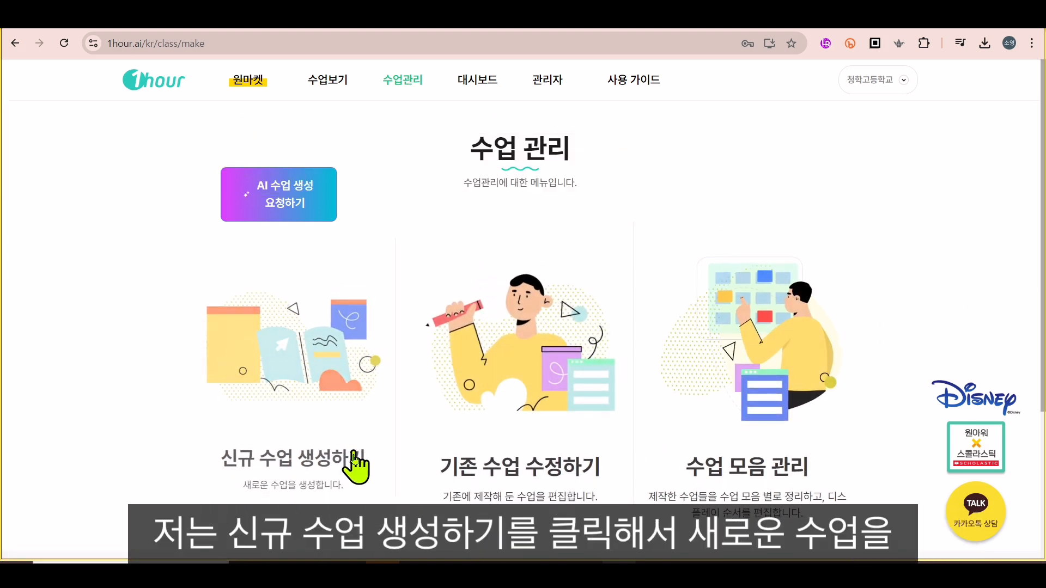
pyautogui.click(294, 338)
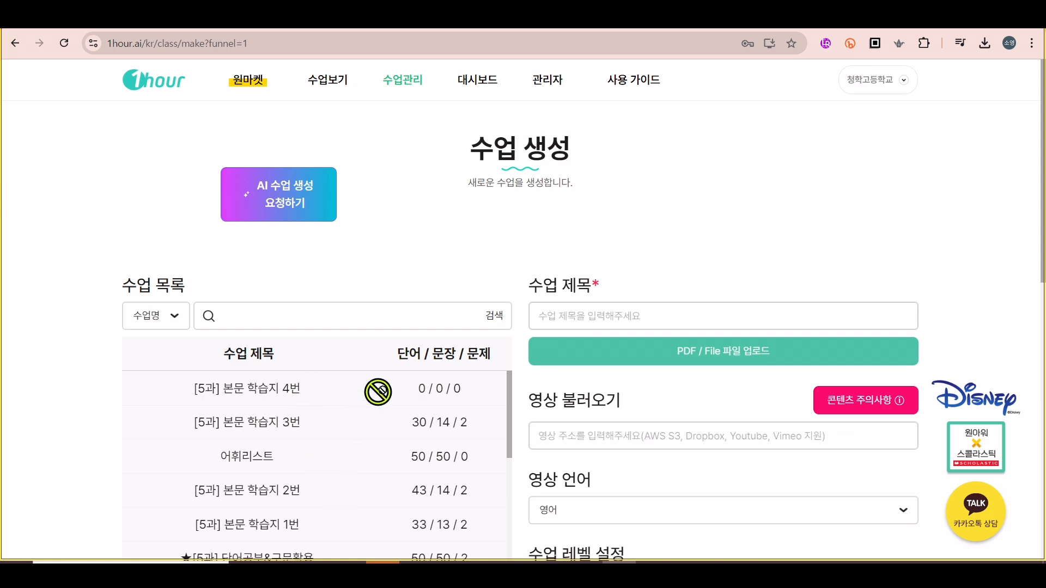
pyautogui.click(590, 309)
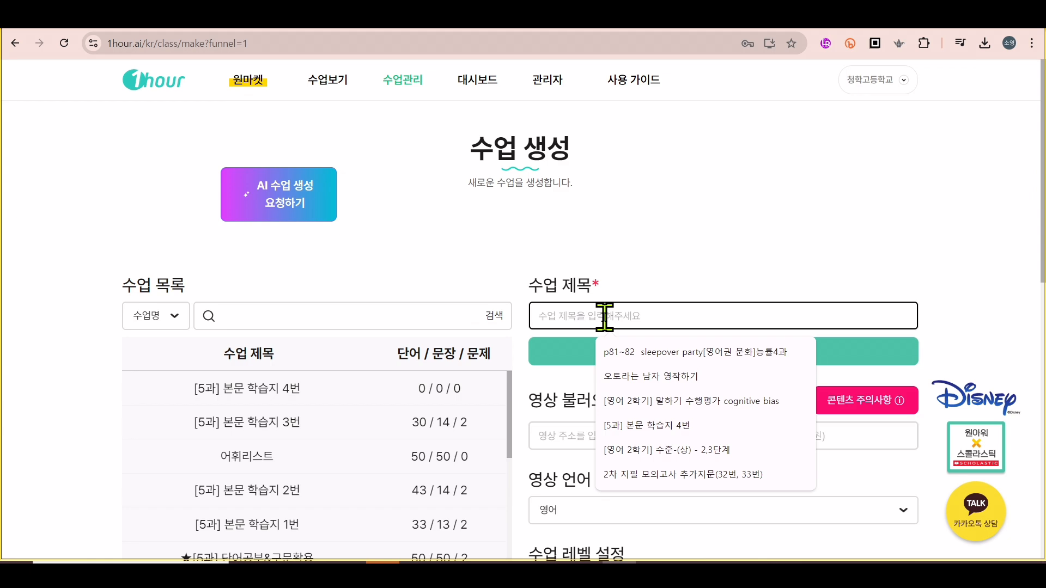
pyautogui.write('[')
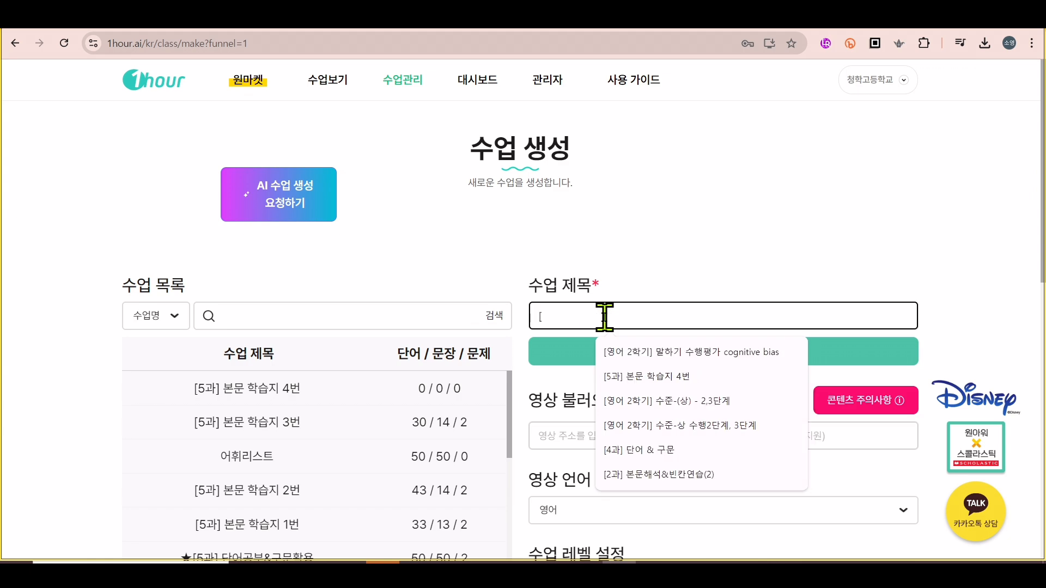
pyautogui.write('5과] 본문 학습지 4번')
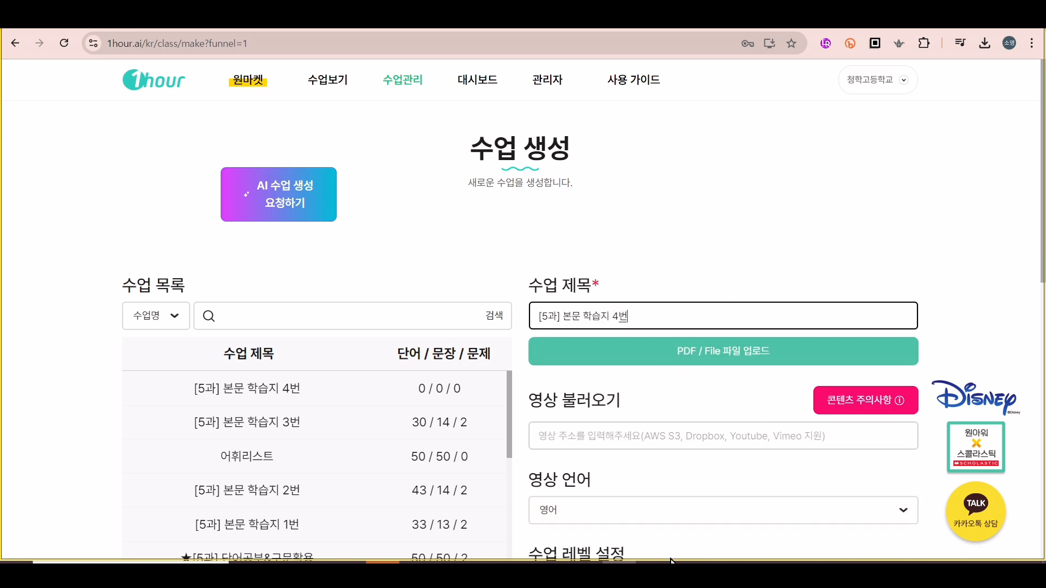
# Step: Switch to the Hangul word processor and review the Lesson 5 worksheet and the 학습지 4번용 document with English text and Korean translation
pyautogui.click(551, 565)
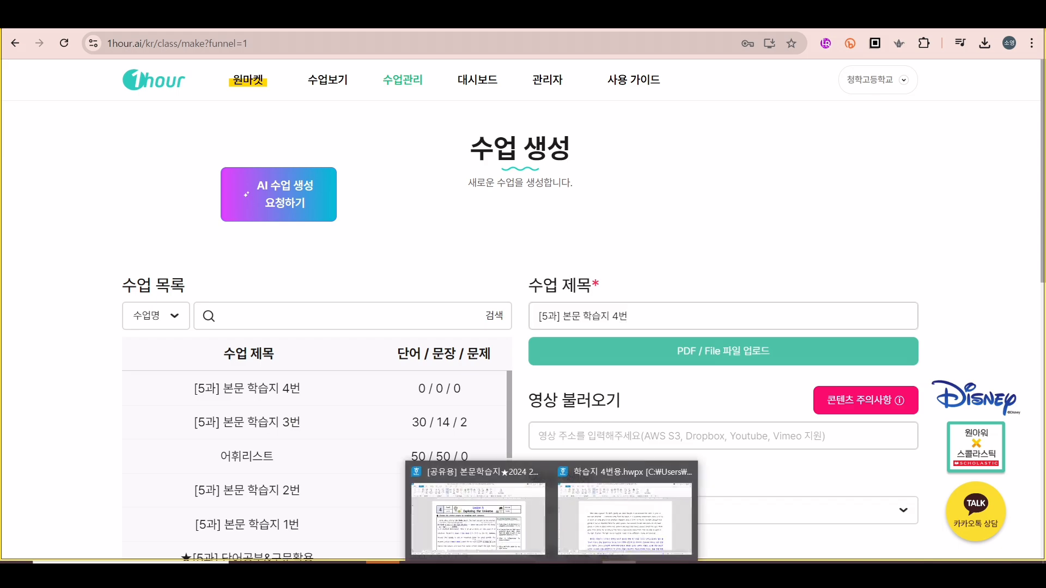
pyautogui.click(515, 548)
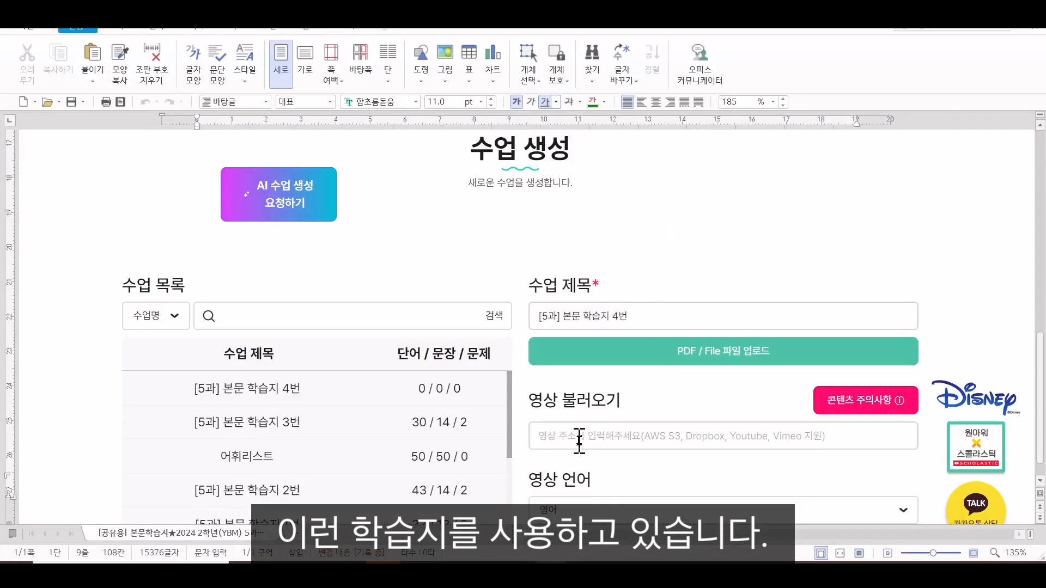
pyautogui.scroll(10, 567, 428)
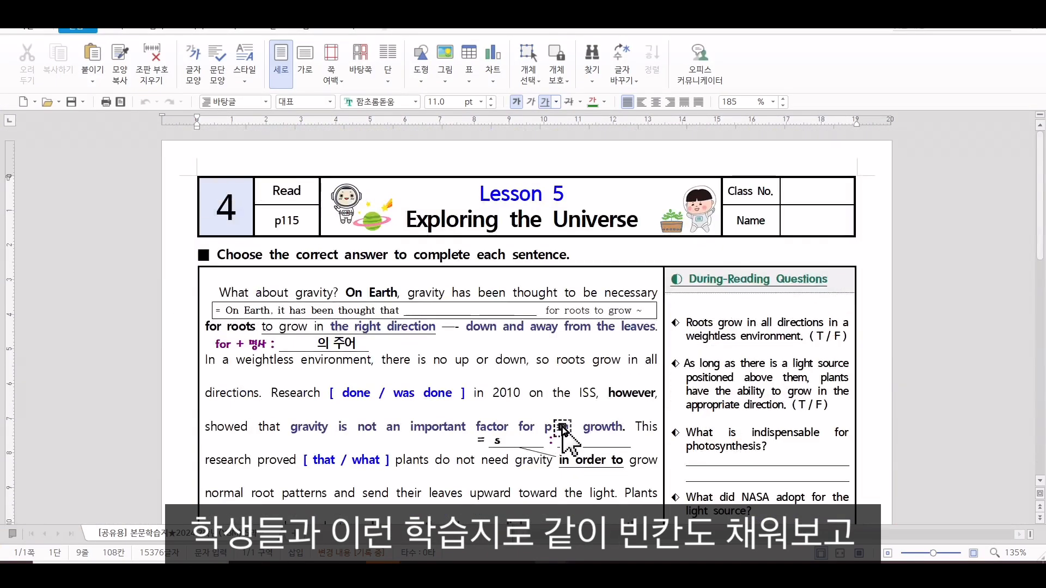
pyautogui.scroll(-2, 567, 430)
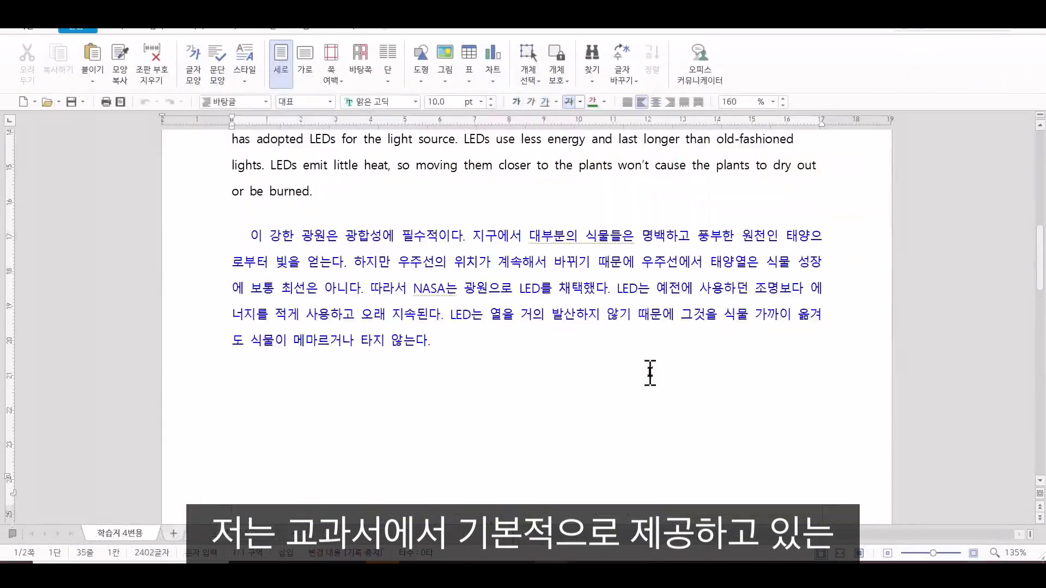
pyautogui.scroll(10, 625, 326)
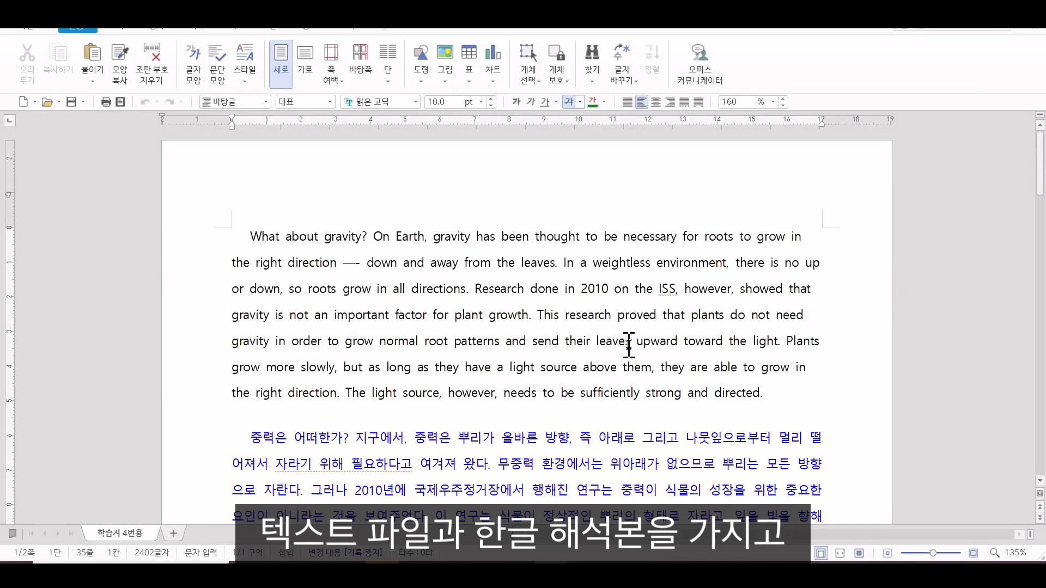
pyautogui.scroll(-4, 629, 345)
pyautogui.scroll(4, 628, 346)
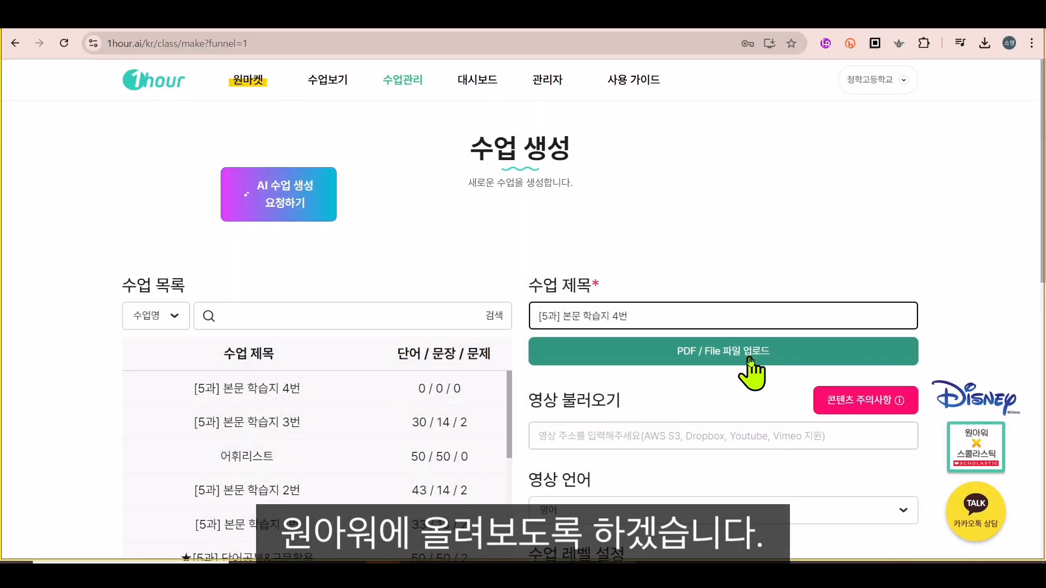
# Step: Upload the PDF file 학습지 4번용 from the desktop to the new lesson
pyautogui.click(752, 357)
pyautogui.click(580, 349)
pyautogui.click(42, 103)
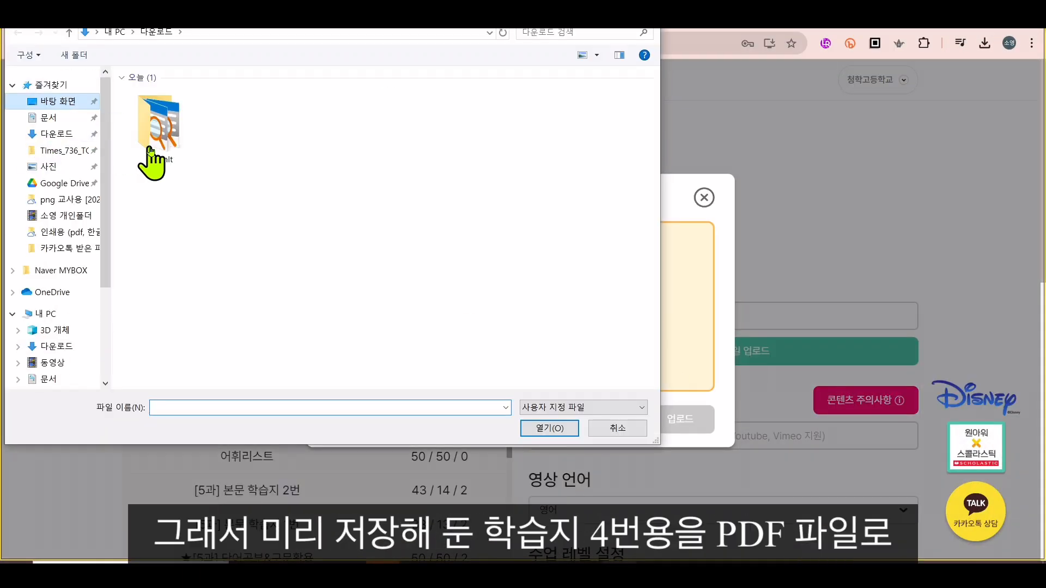
pyautogui.click(382, 296)
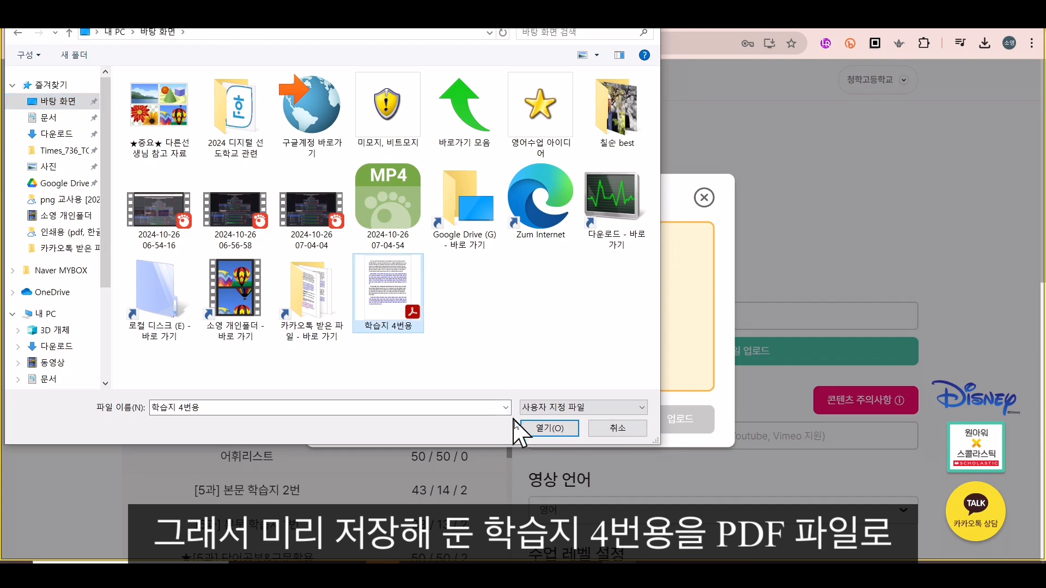
pyautogui.click(560, 429)
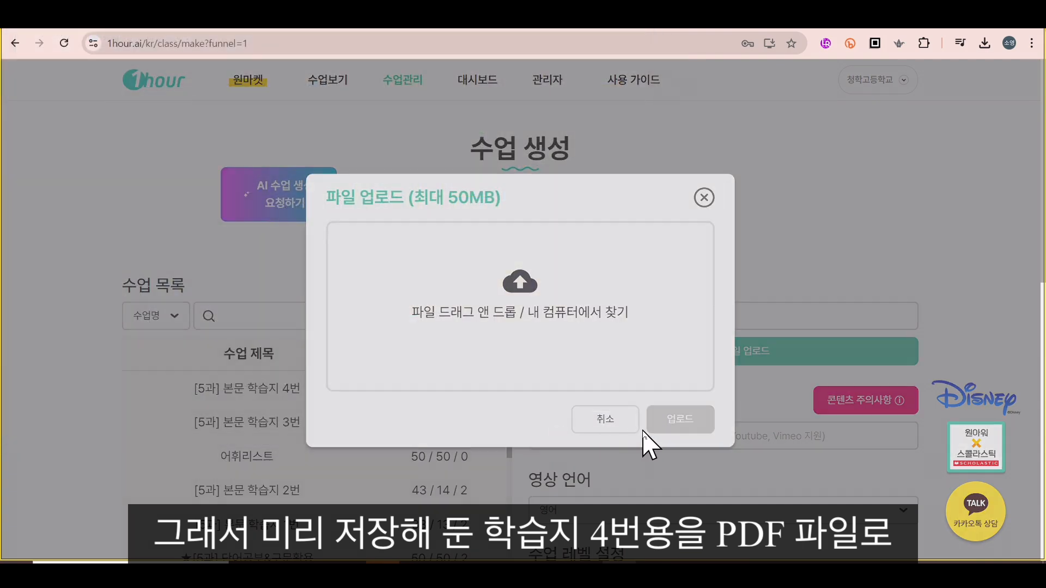
pyautogui.click(680, 476)
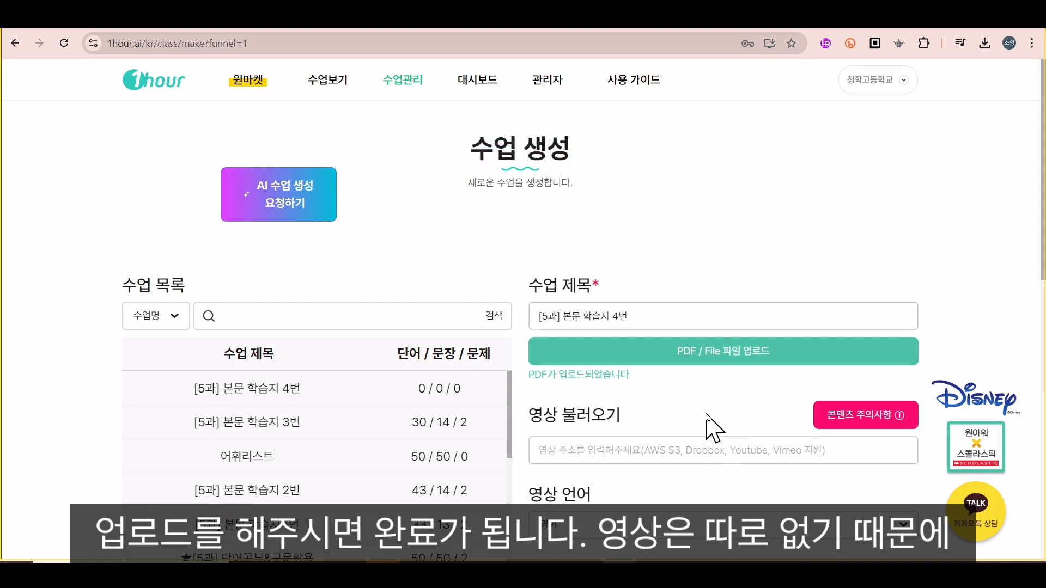
# Step: Set the lesson level to 고등, leaving the video address empty and the video language as 영어
pyautogui.scroll(-2, 713, 430)
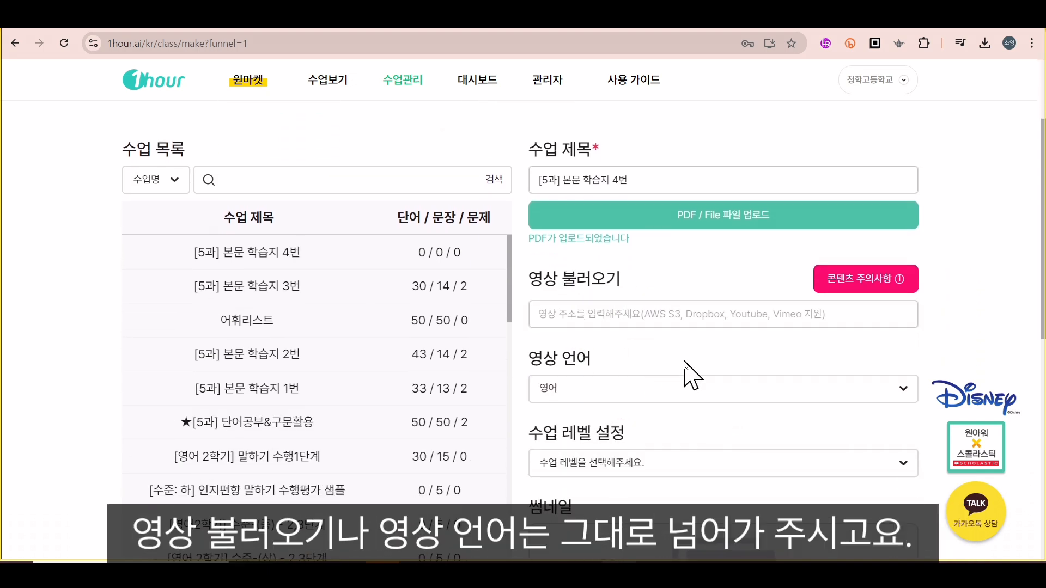
pyautogui.scroll(-1, 693, 374)
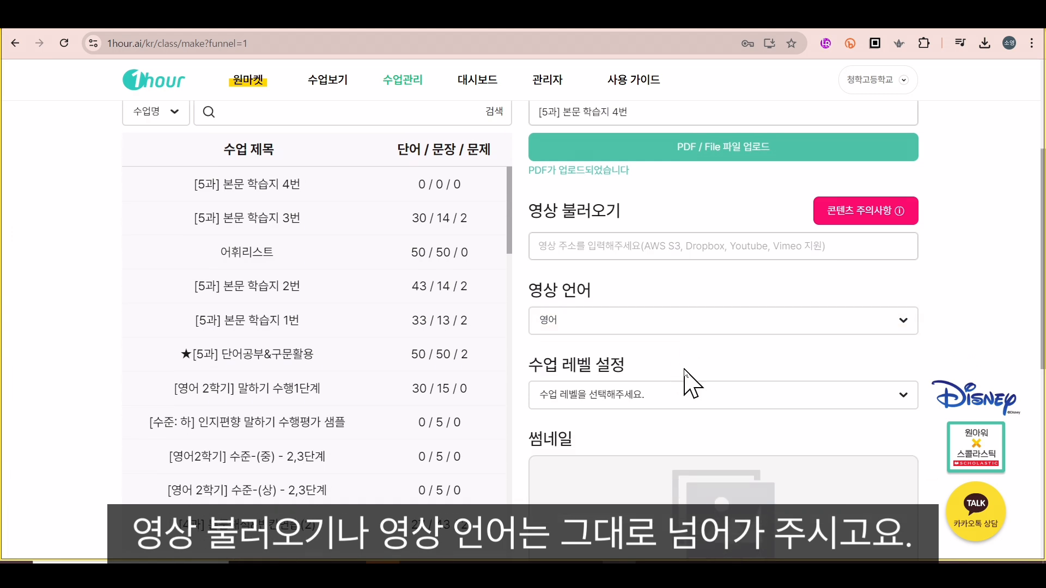
pyautogui.click(714, 398)
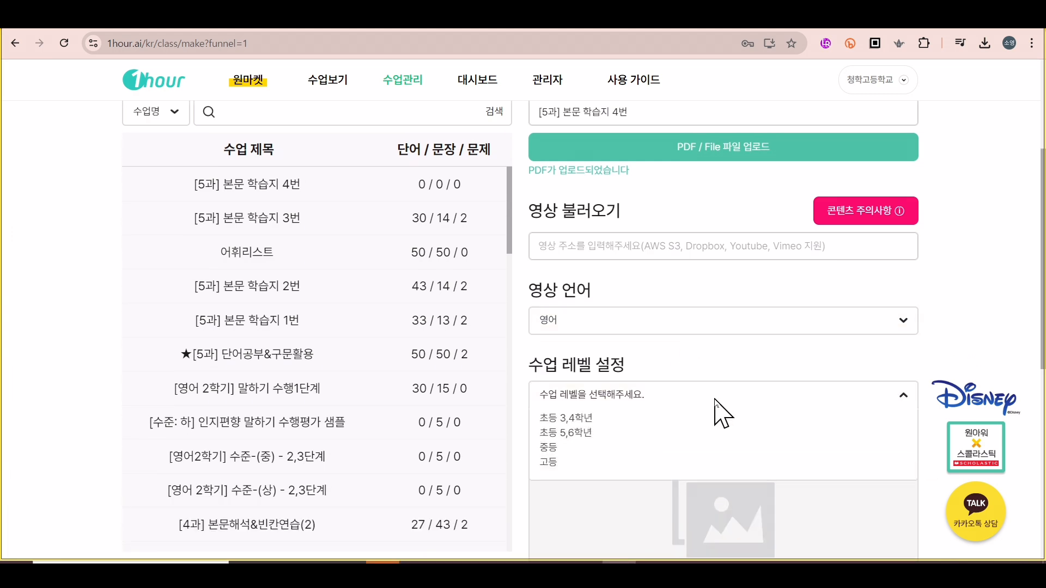
pyautogui.click(558, 470)
# Step: Upload 005.png from the Downloads folder as the lesson's thumbnail and save the lesson's basic settings
pyautogui.scroll(-4, 641, 427)
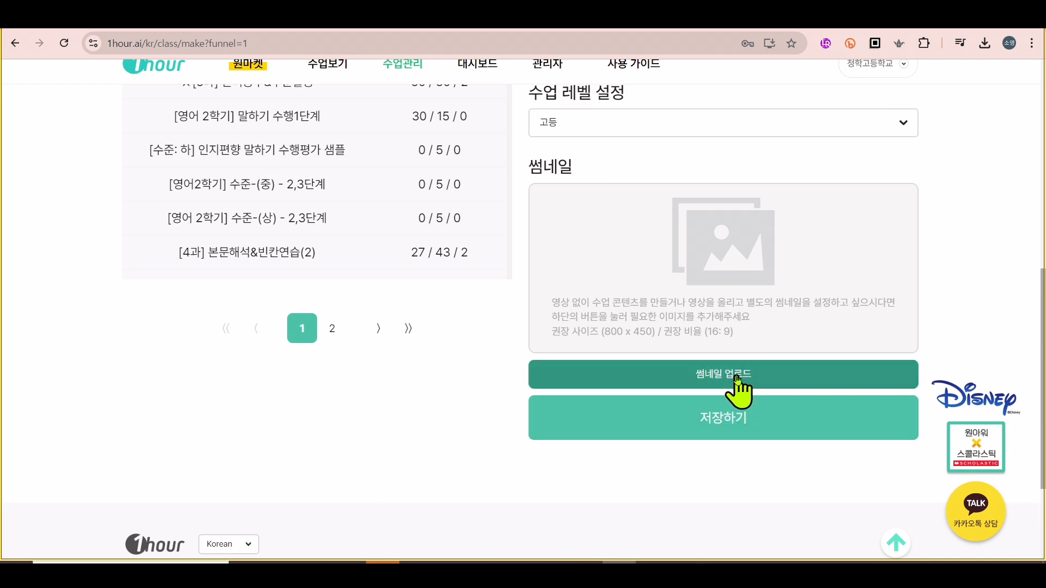
pyautogui.click(738, 380)
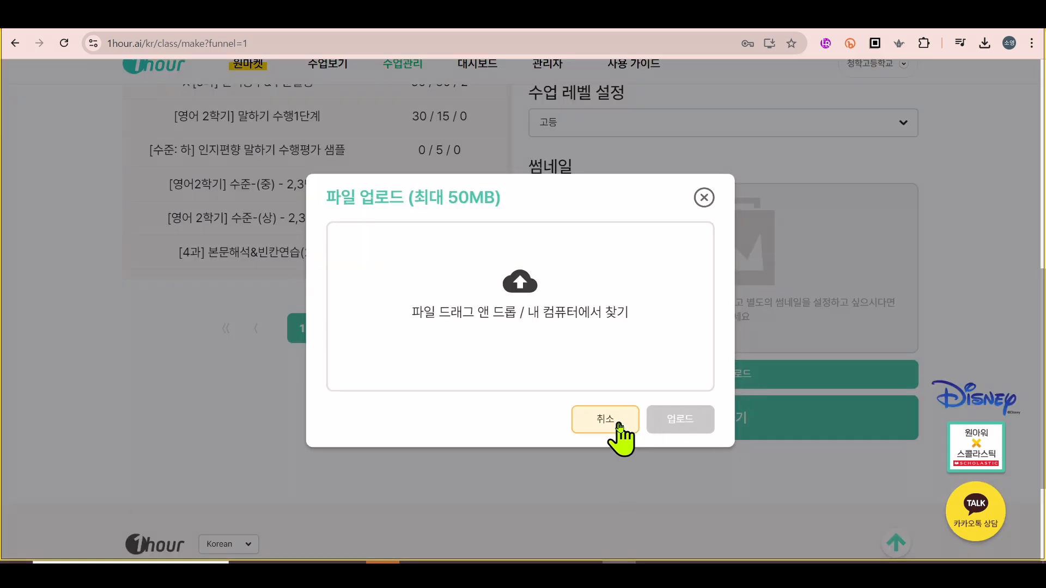
pyautogui.click(548, 314)
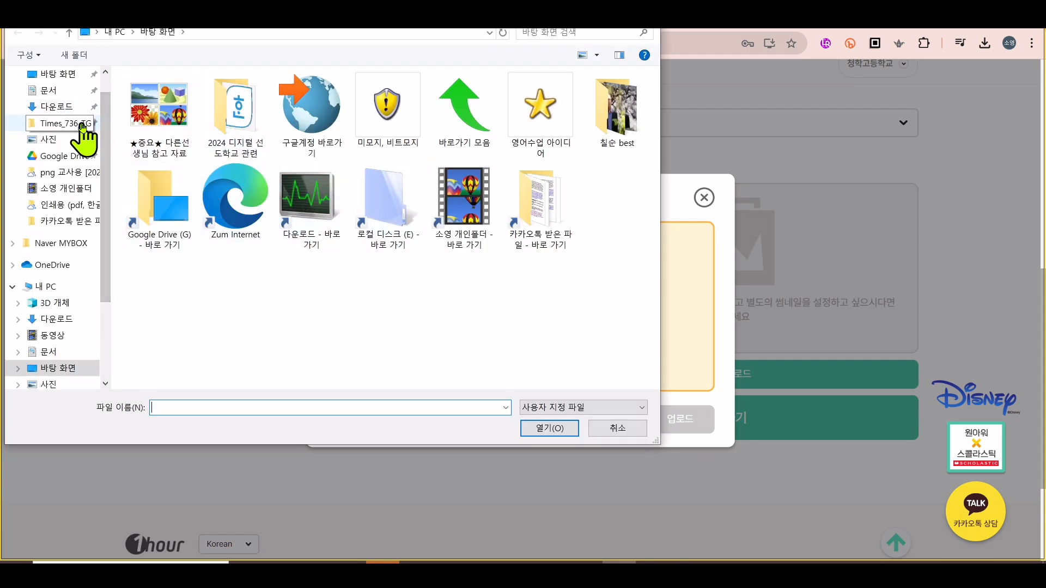
pyautogui.click(68, 106)
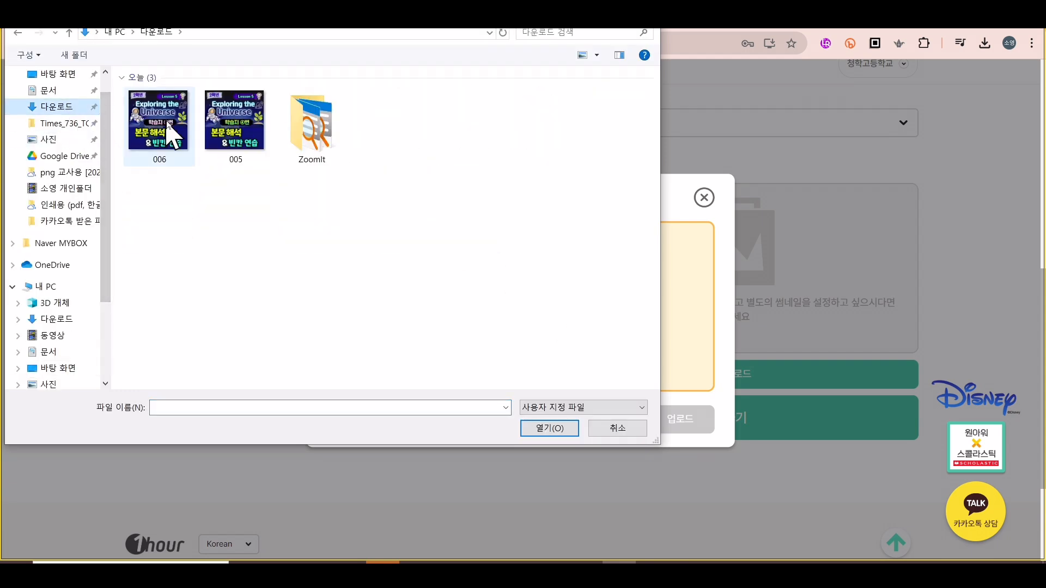
pyautogui.click(220, 131)
pyautogui.click(561, 430)
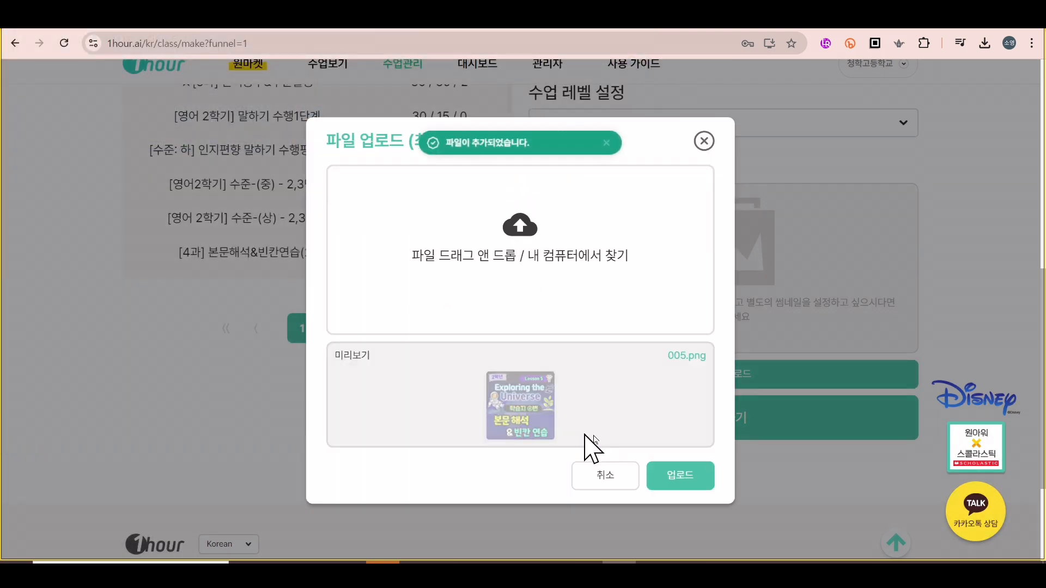
pyautogui.click(690, 480)
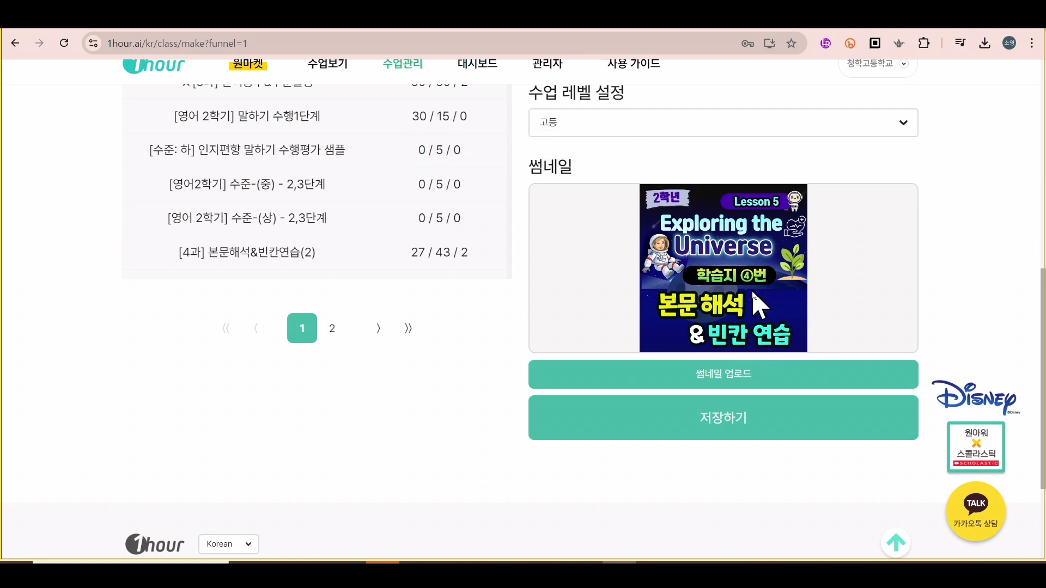
pyautogui.click(785, 419)
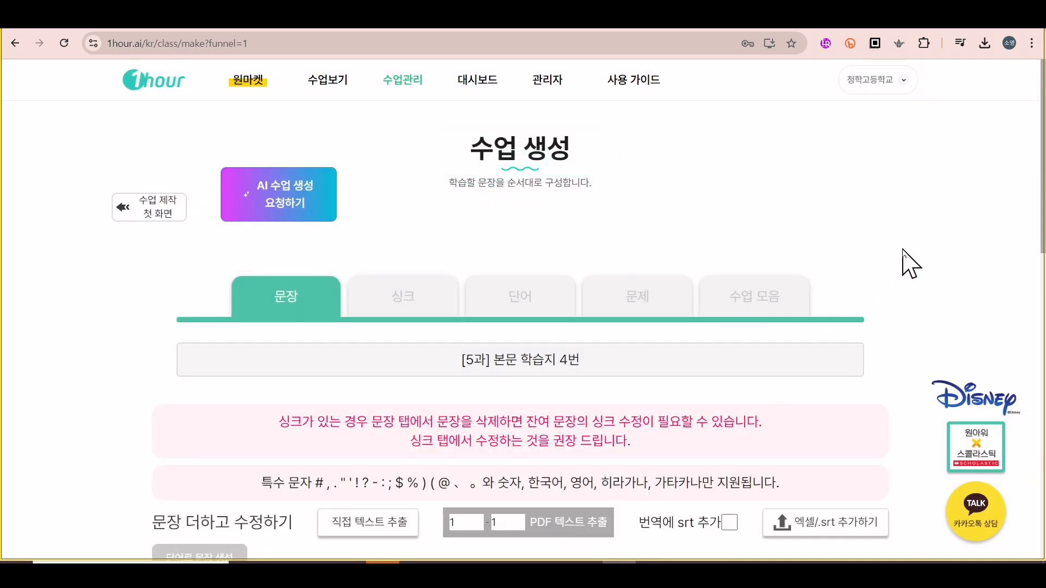
# Step: Copy the first English paragraph, starting "What about gravity?", from the 학습지 4번용 Hangul document into the lesson's 학습할 문장 box
pyautogui.scroll(-2, 904, 263)
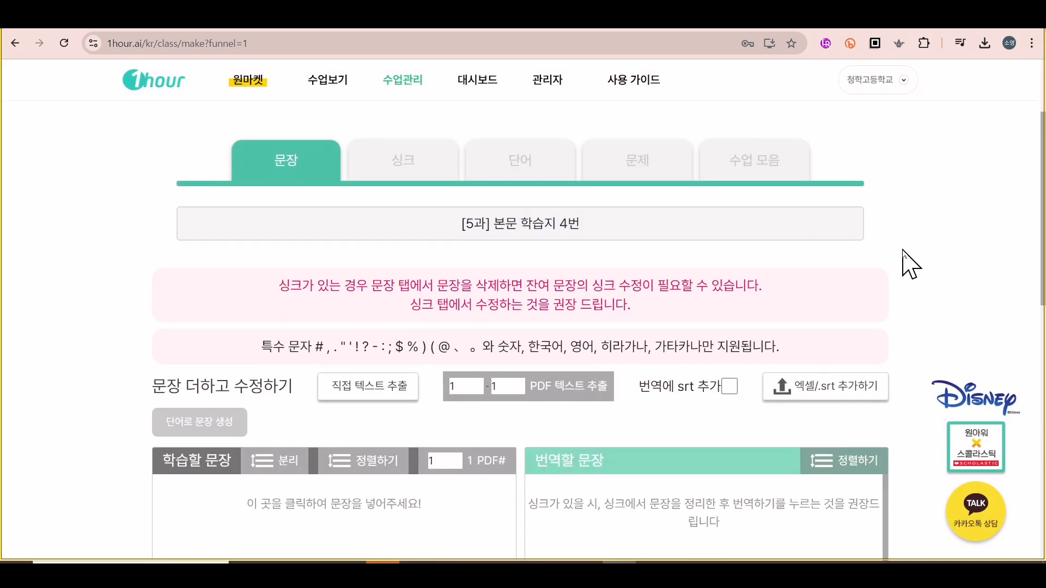
pyautogui.scroll(-2, 904, 263)
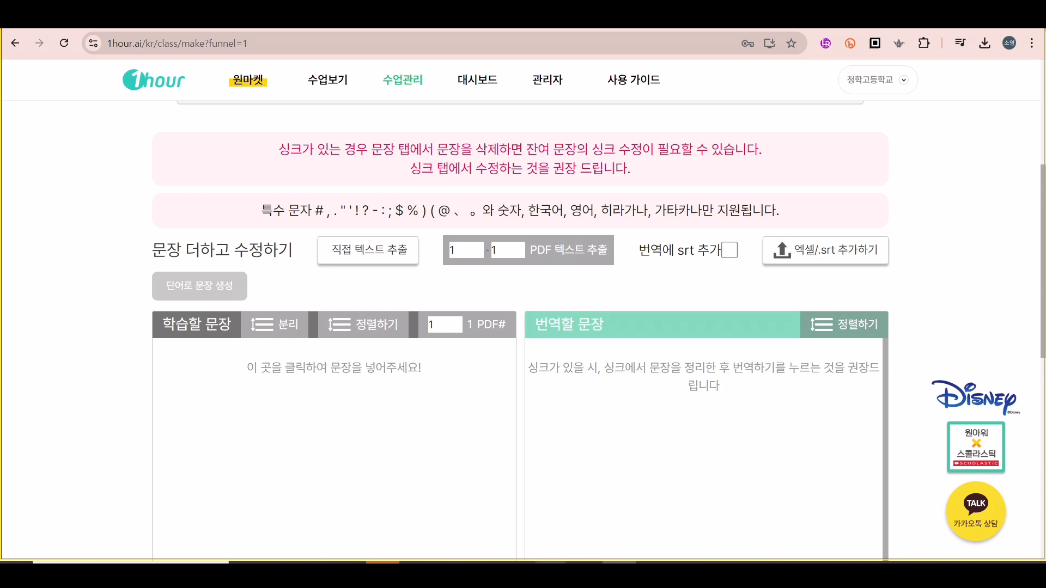
pyautogui.click(625, 522)
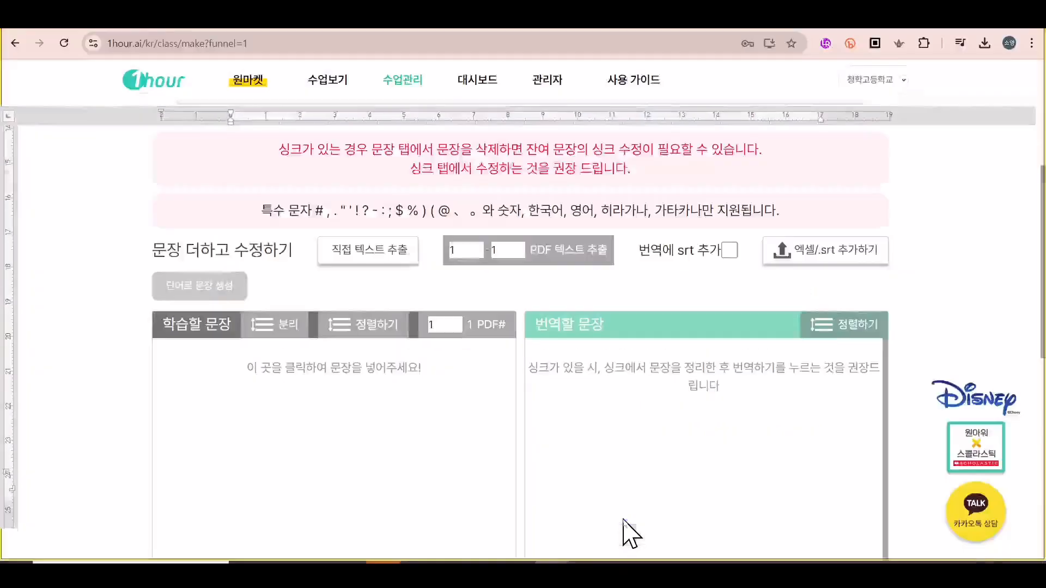
pyautogui.scroll(8, 485, 311)
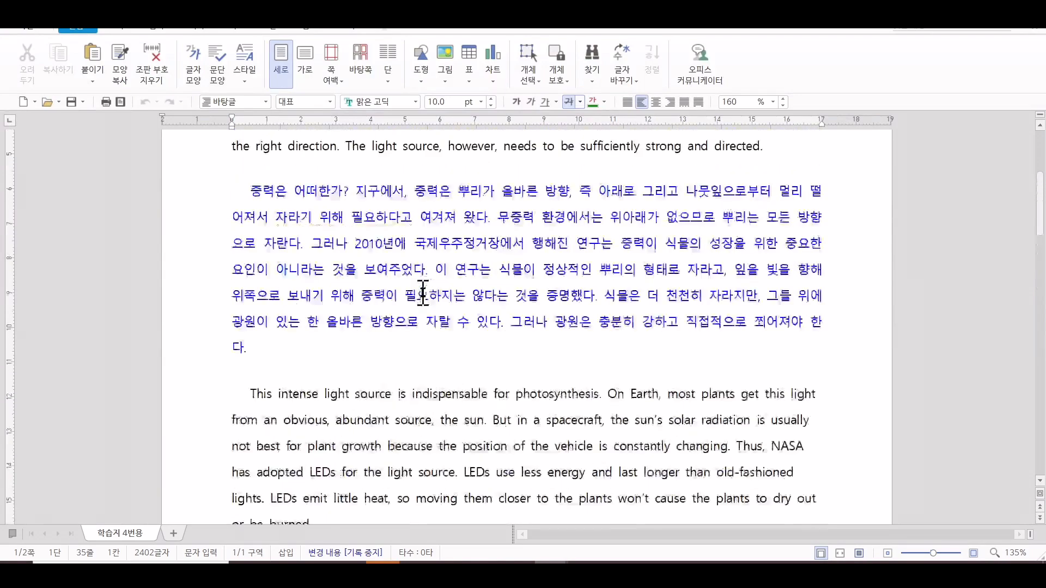
pyautogui.scroll(5, 423, 293)
pyautogui.moveTo(234, 235); pyautogui.dragTo(784, 393)
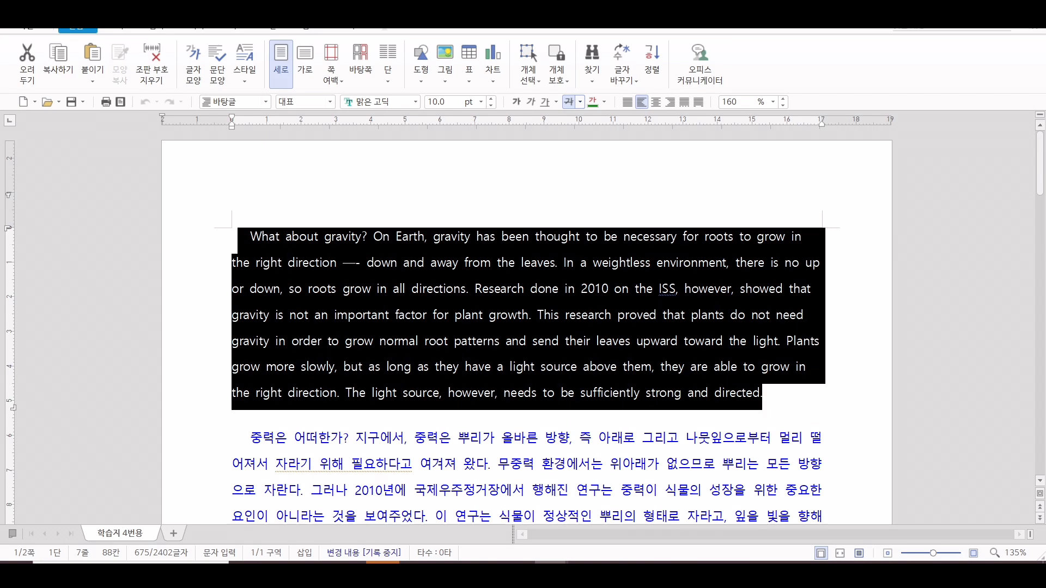
pyautogui.hotkey('ctrl', 'c')
pyautogui.hotkey('alt', 'Tab')
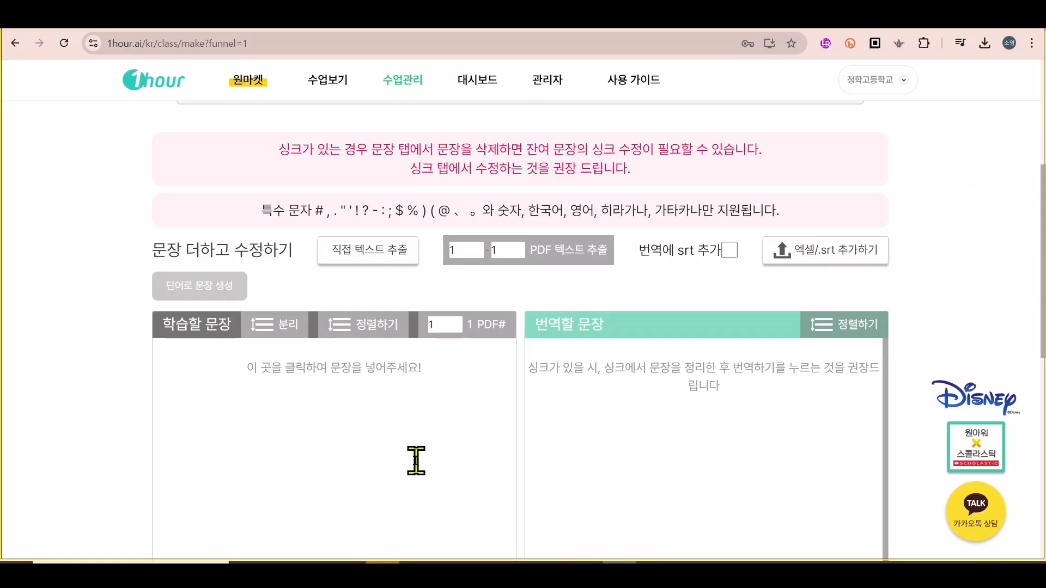
pyautogui.click(415, 457)
pyautogui.hotkey('ctrl', 'v')
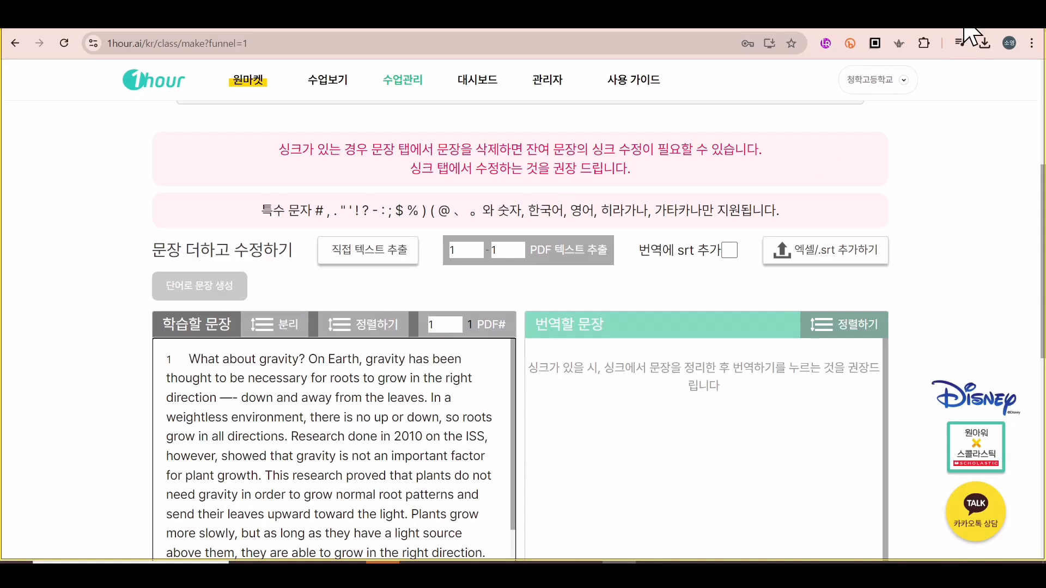
# Step: Copy the second English paragraph, starting "This intense light source", from the 학습지 4번용 Hangul document into the 학습할 문장 box after the first paragraph
pyautogui.hotkey('alt', 'Tab')
pyautogui.scroll(-1, 574, 340)
pyautogui.scroll(-3, 572, 334)
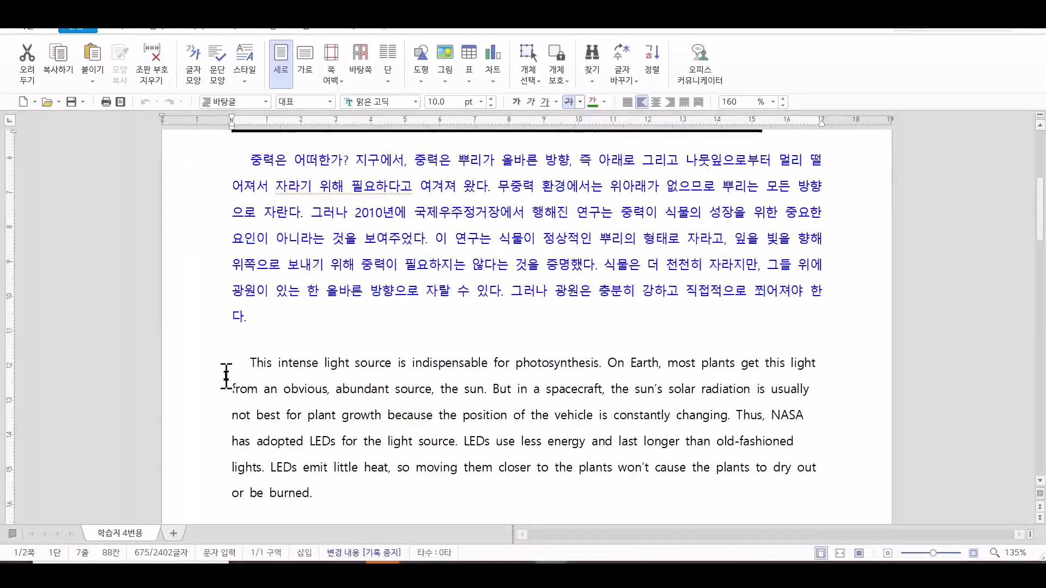
pyautogui.moveTo(224, 374)
pyautogui.mouseDown()
pyautogui.moveTo(303, 389)
pyautogui.moveTo(378, 493)
pyautogui.mouseUp()
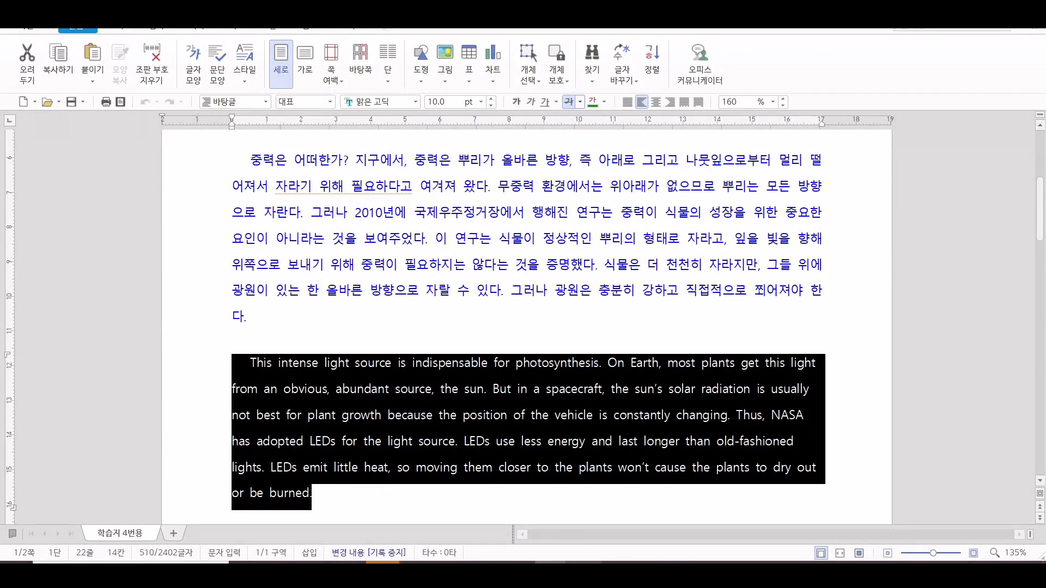
pyautogui.hotkey('ctrl', 'c')
pyautogui.hotkey('alt', 'Tab')
pyautogui.click(378, 457)
pyautogui.hotkey('ctrl', 'v')
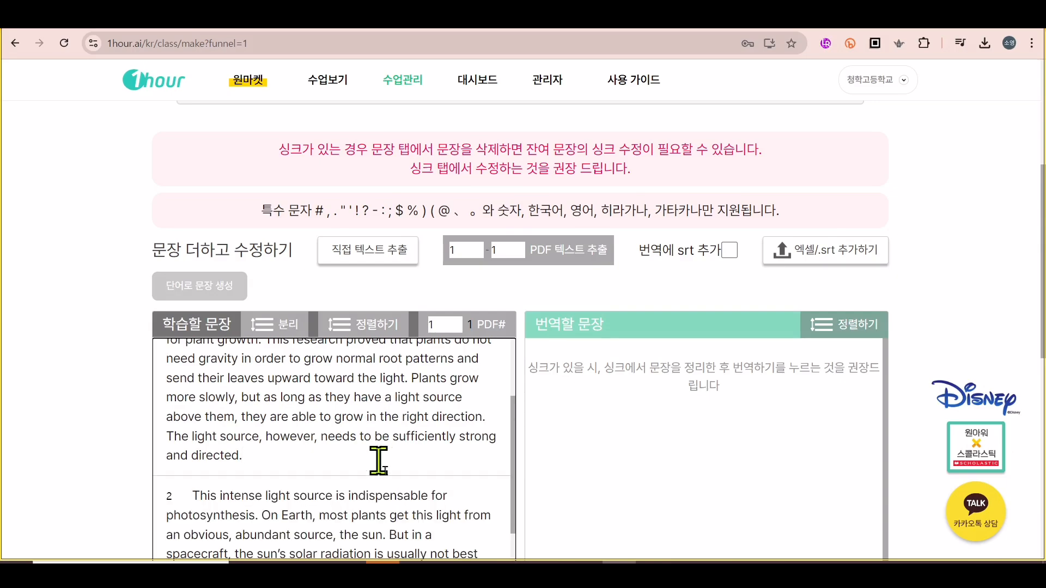
# Step: Copy the four ◐-marked English sentences, from "Roots grow in all directions" to "What did NASA adopt for the light source?", into the 학습할 문장 box
pyautogui.click(596, 547)
pyautogui.scroll(-10, 618, 431)
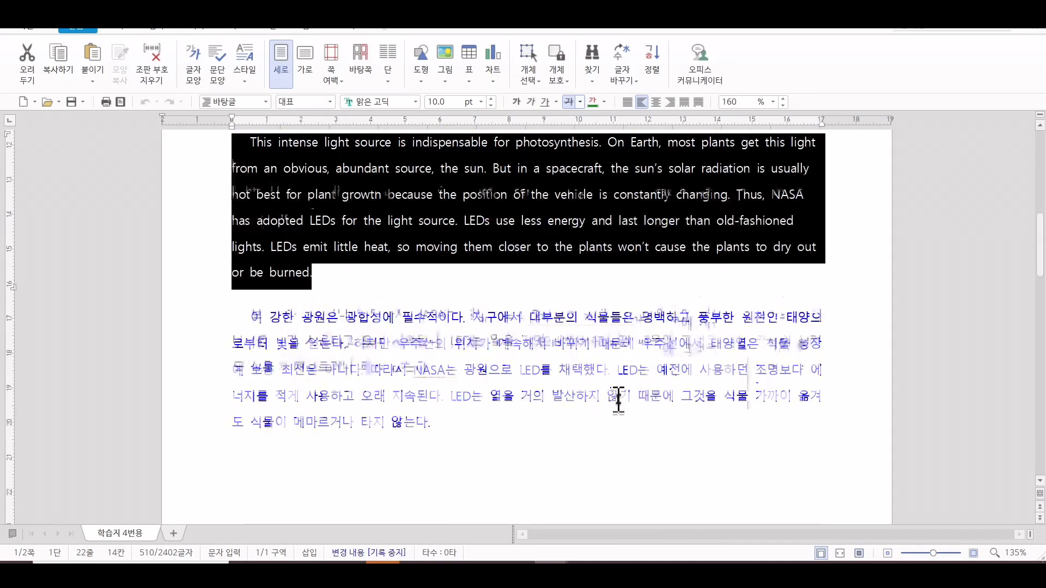
pyautogui.scroll(-10, 619, 401)
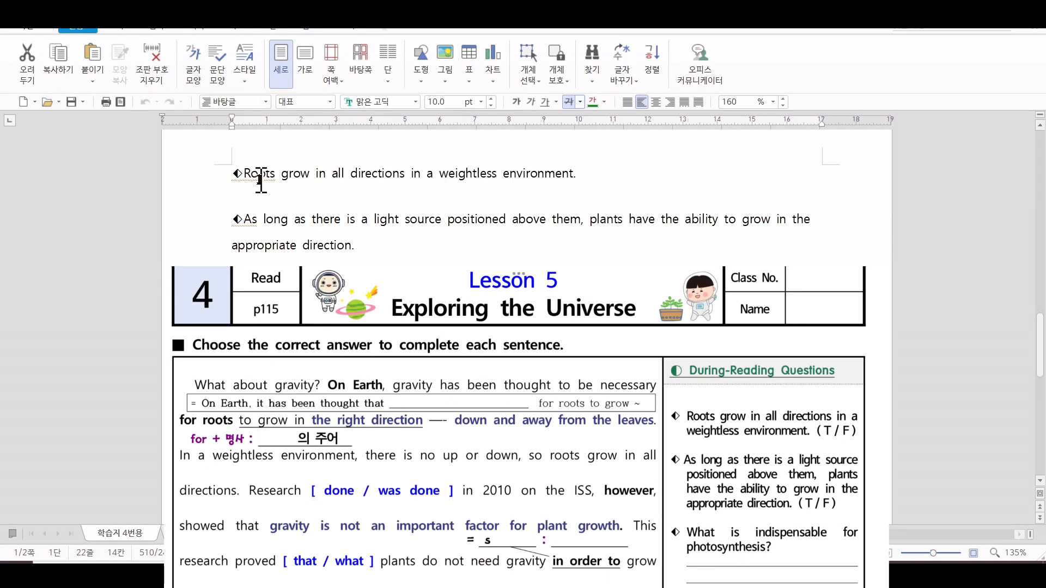
pyautogui.moveTo(229, 178); pyautogui.dragTo(498, 337)
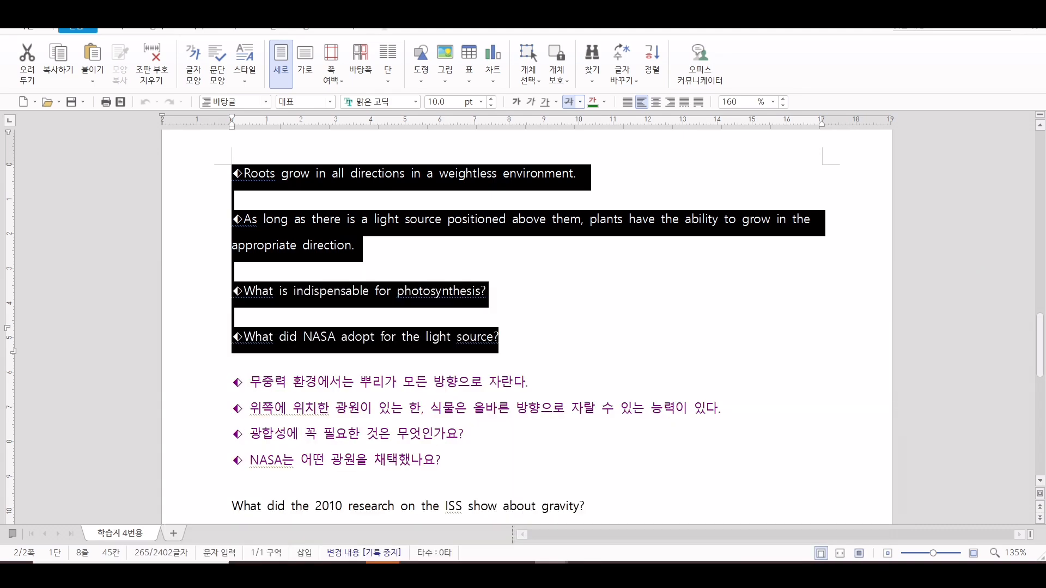
pyautogui.click(605, 521)
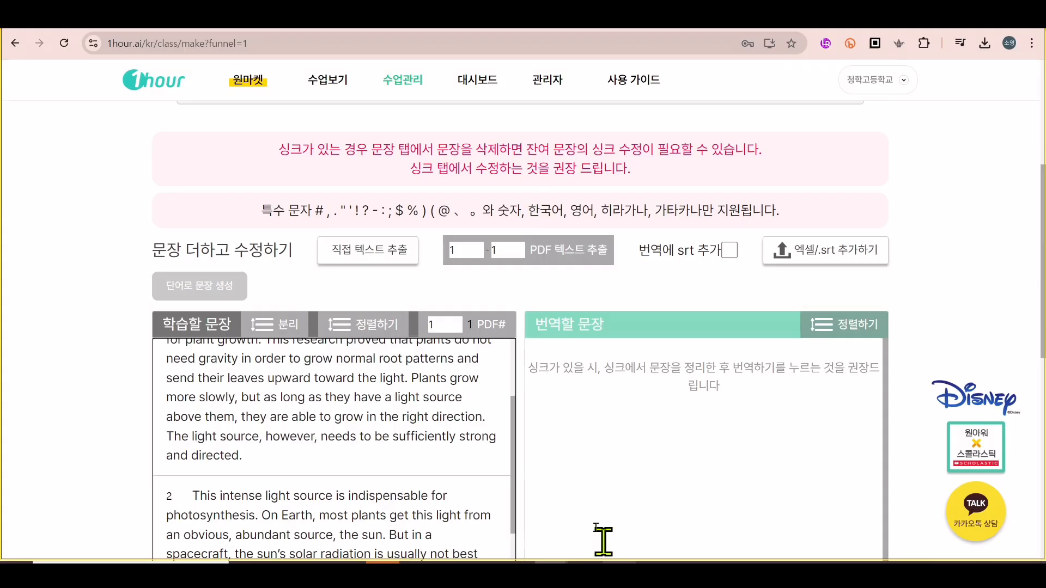
pyautogui.click(423, 483)
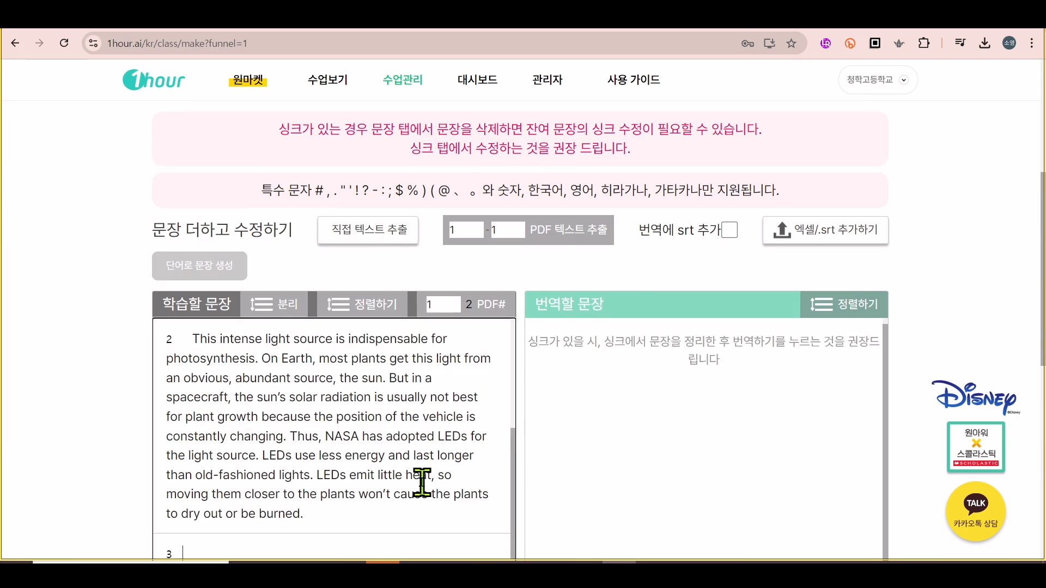
pyautogui.scroll(-4, 436, 484)
# Step: Add the two English questions about the 2010 ISS research and the sun's solar radiation from the Hangul document to the end of the 학습할 문장 box
pyautogui.hotkey('alt', 'Tab')
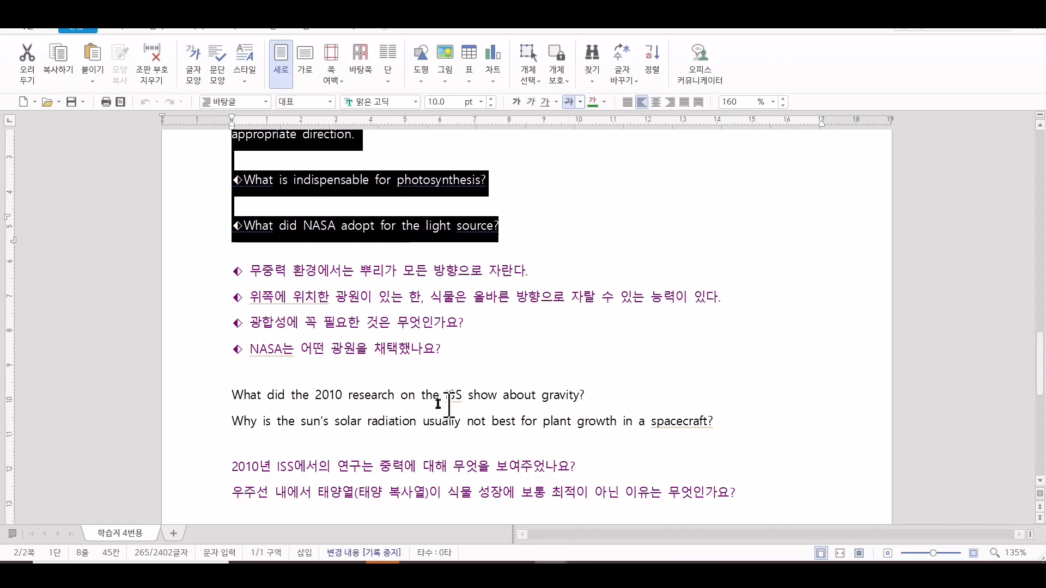
pyautogui.moveTo(235, 398); pyautogui.dragTo(744, 439)
pyautogui.moveTo(551, 572)
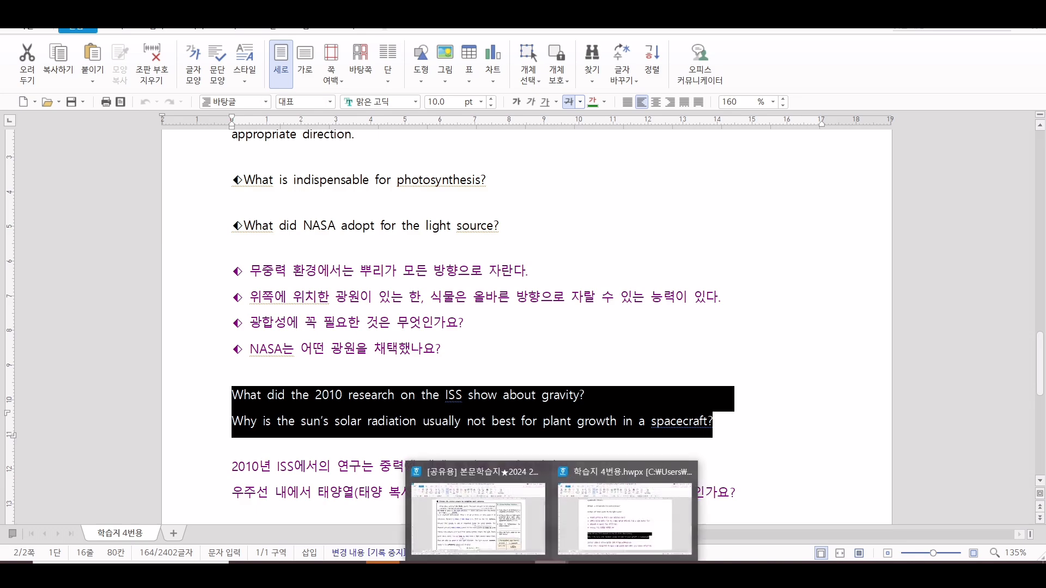
pyautogui.moveTo(585, 572)
pyautogui.click(526, 478)
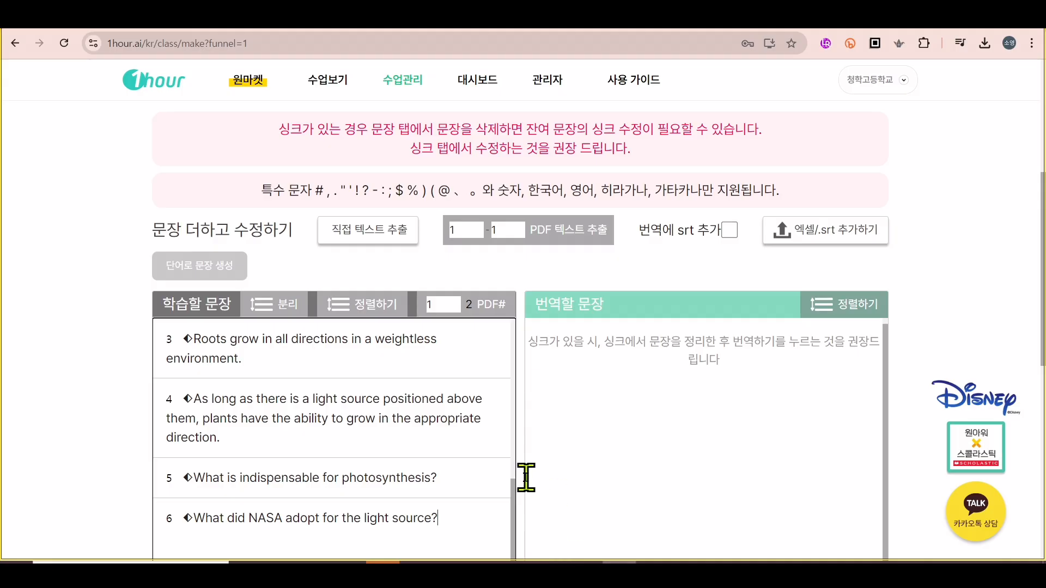
pyautogui.scroll(-3, 467, 514)
pyautogui.press('Return')
pyautogui.hotkey('ctrl', 'v')
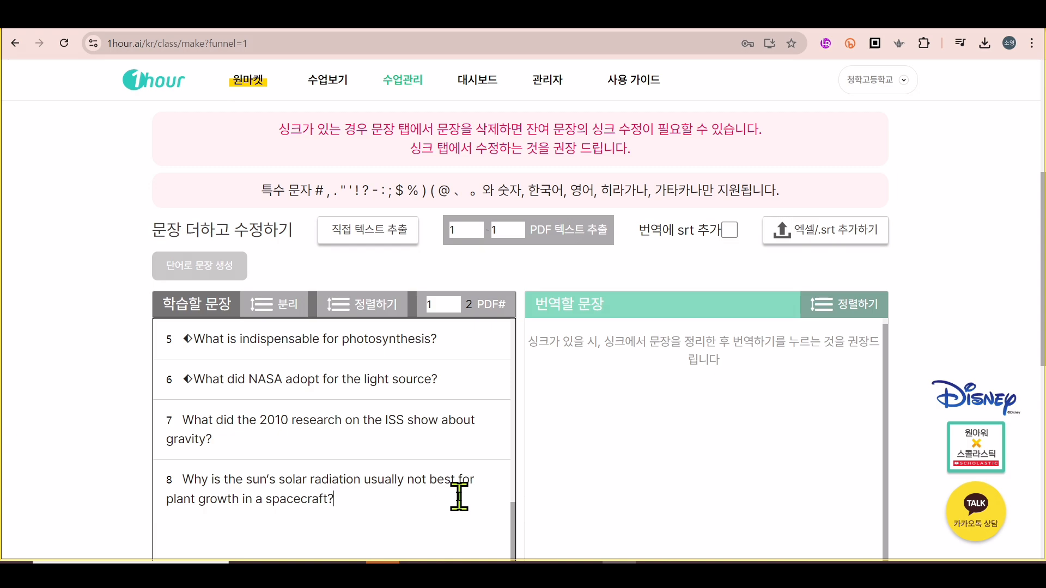
# Step: Split the 학습할 문장 text into individual numbered sentences with the standard 정렬하기 option instead of GPT 정렬, and review the list
pyautogui.scroll(10, 467, 510)
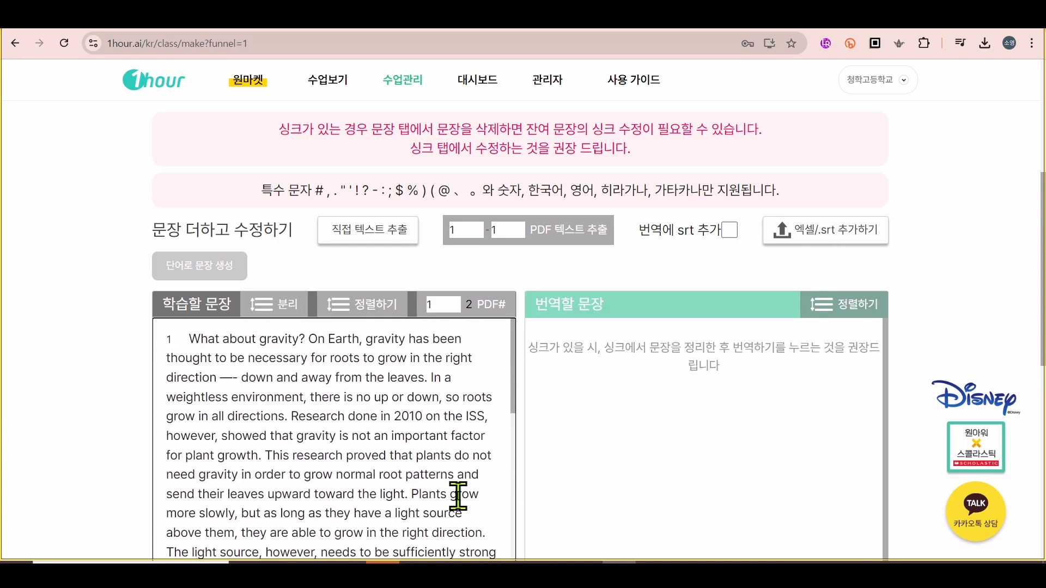
pyautogui.scroll(-8, 359, 438)
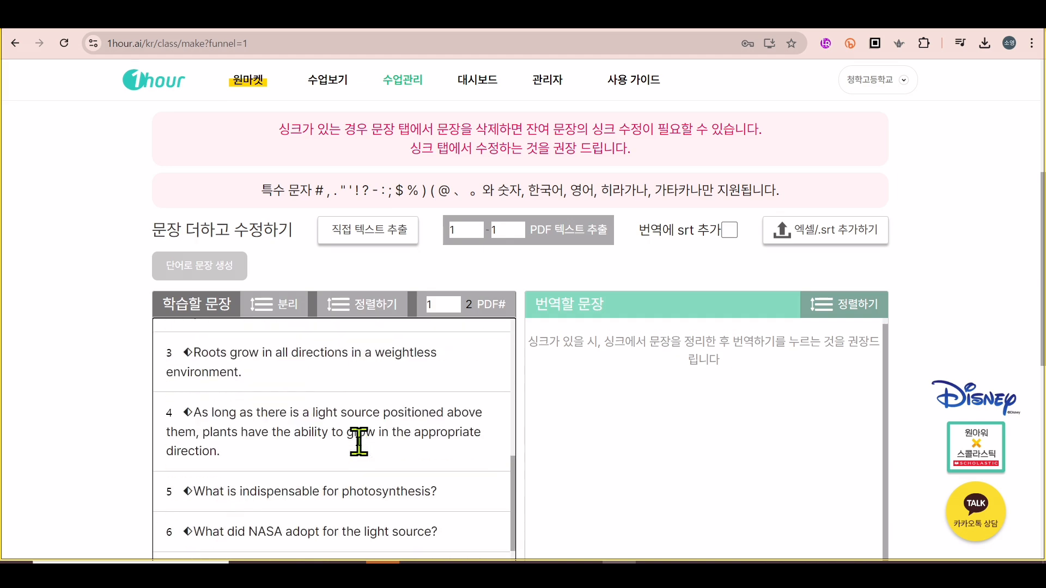
pyautogui.scroll(8, 358, 438)
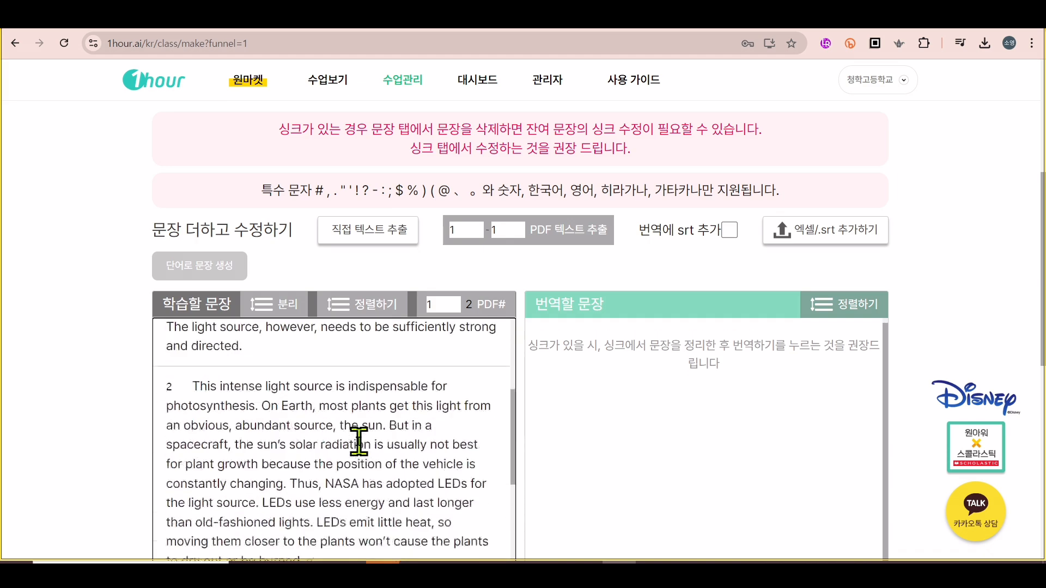
pyautogui.click(369, 306)
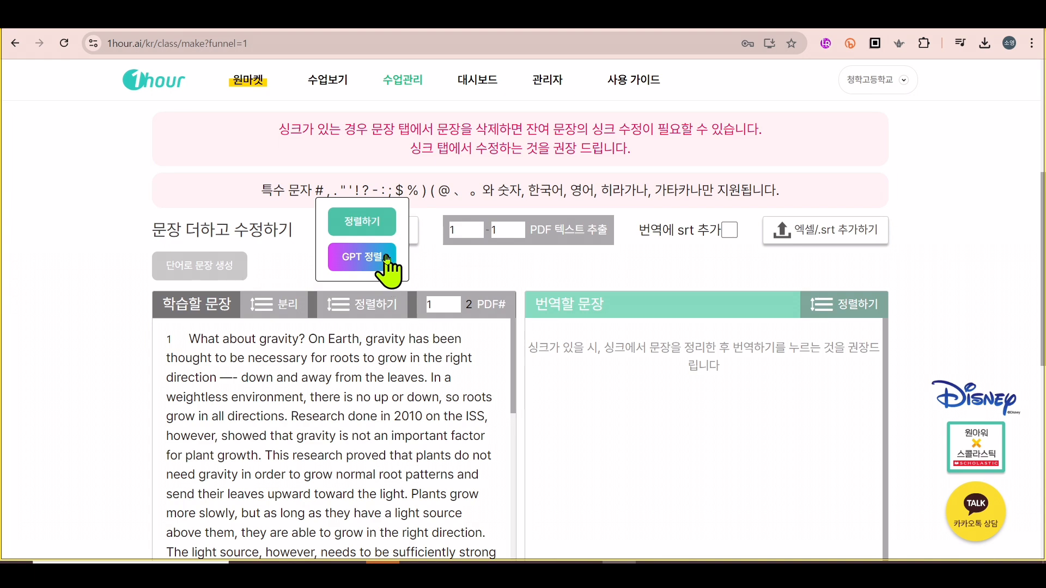
pyautogui.click(368, 229)
pyautogui.scroll(-8, 397, 414)
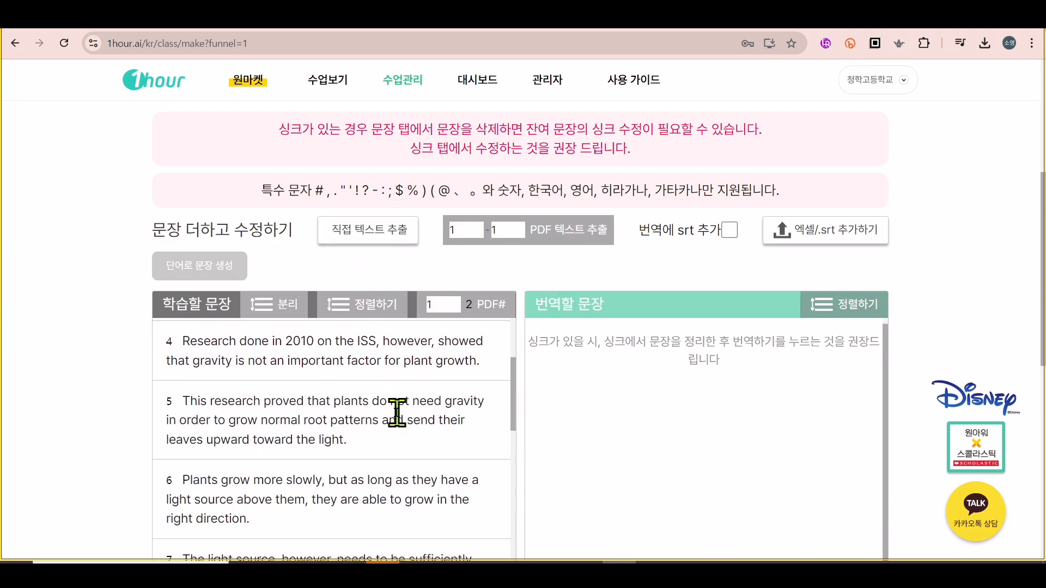
pyautogui.scroll(-10, 397, 414)
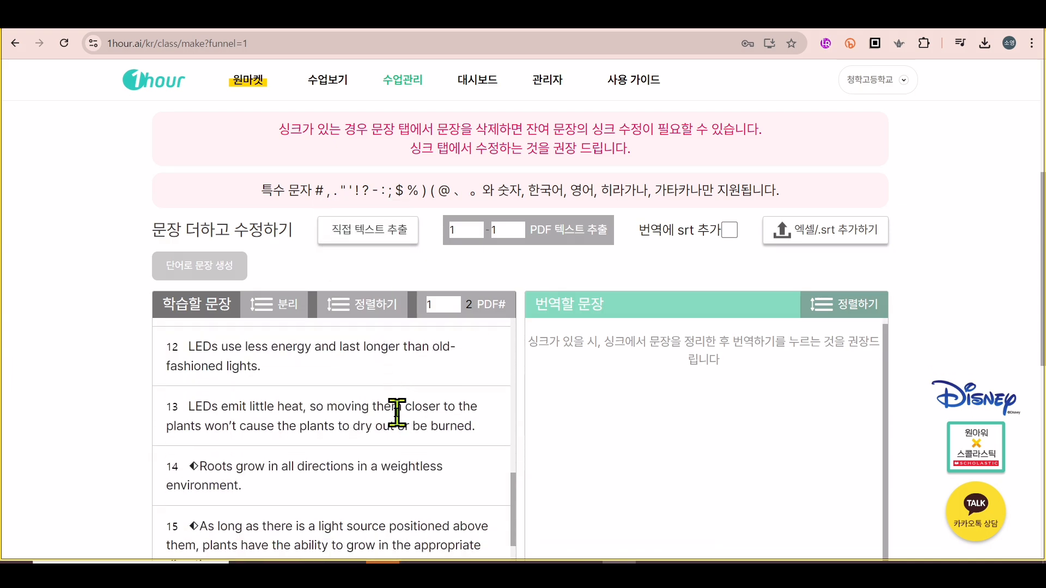
pyautogui.scroll(12, 397, 414)
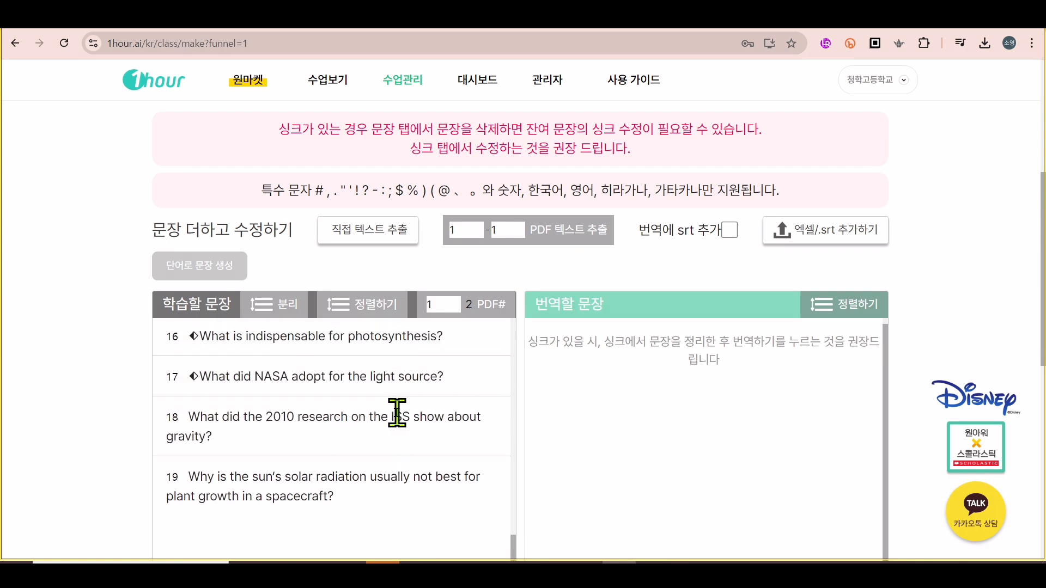
pyautogui.scroll(4, 397, 414)
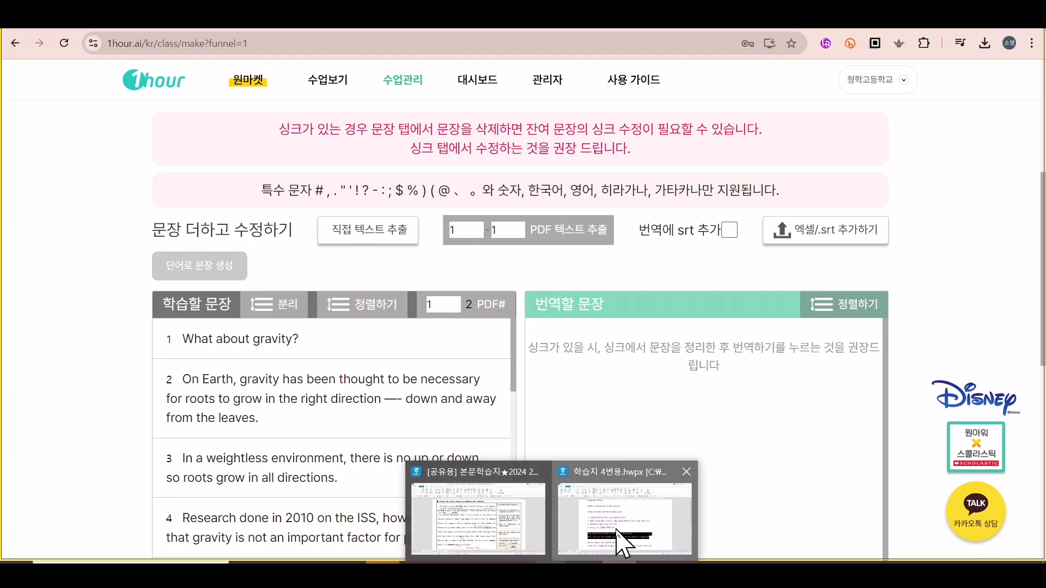
# Step: Copy the Korean translation of the first paragraph, starting "중력은 어떠한가?", from the Hangul document into the 번역할 문장 box
pyautogui.click(621, 523)
pyautogui.scroll(10, 605, 315)
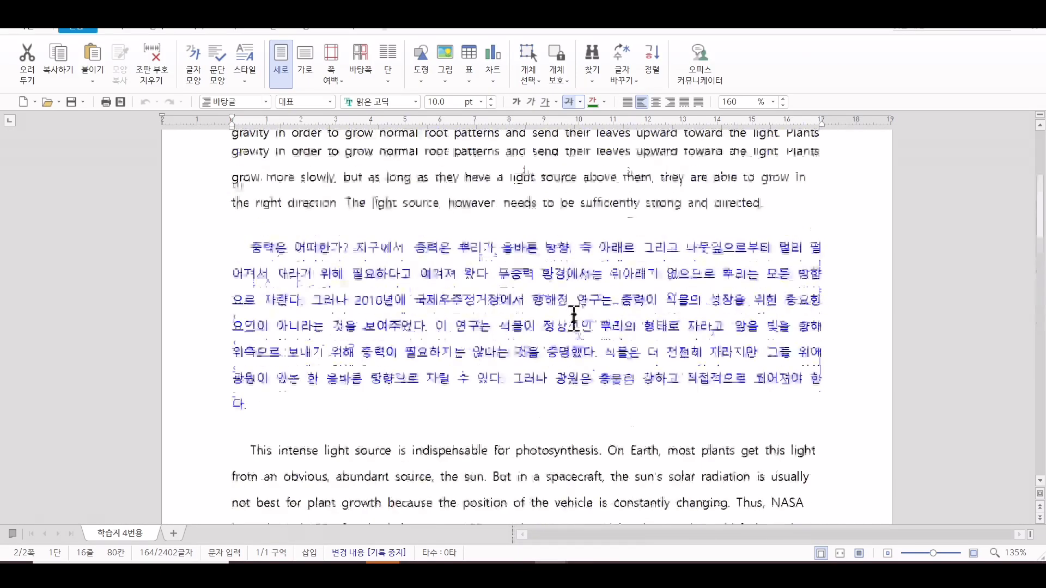
pyautogui.moveTo(225, 270); pyautogui.dragTo(343, 428)
pyautogui.hotkey('ctrl', 'c')
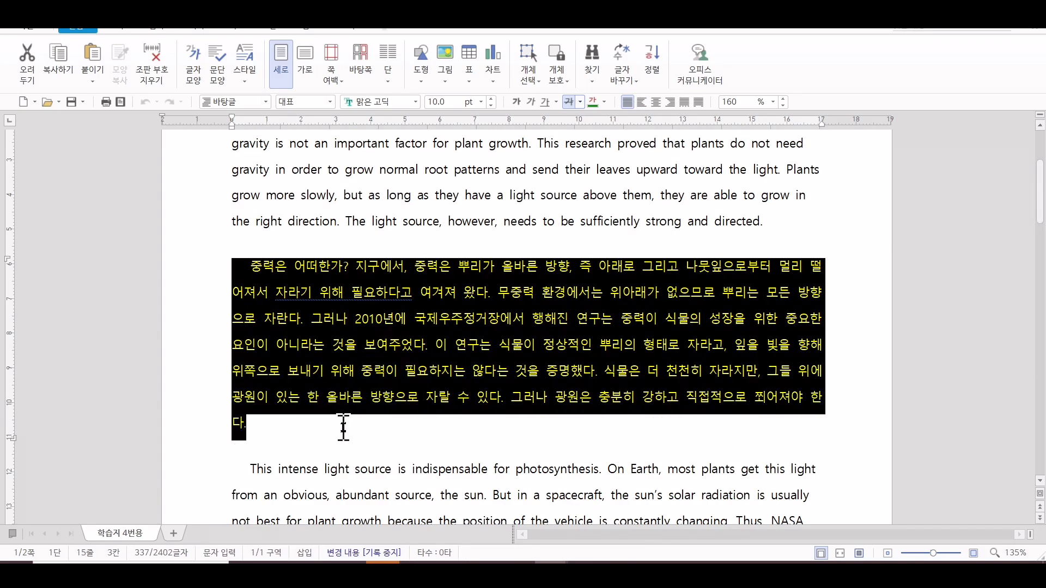
pyautogui.click(1012, 29)
pyautogui.click(626, 410)
pyautogui.hotkey('ctrl', 'v')
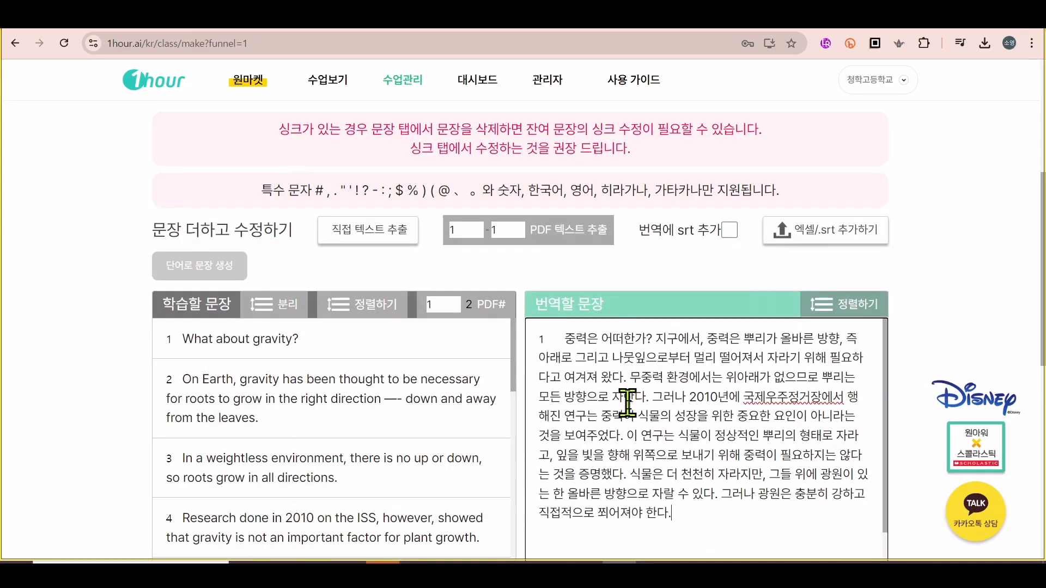
# Step: Add the Korean translation of the second paragraph, starting "이 강한 광원은", on a new line in the 번역할 문장 box
pyautogui.press('Return')
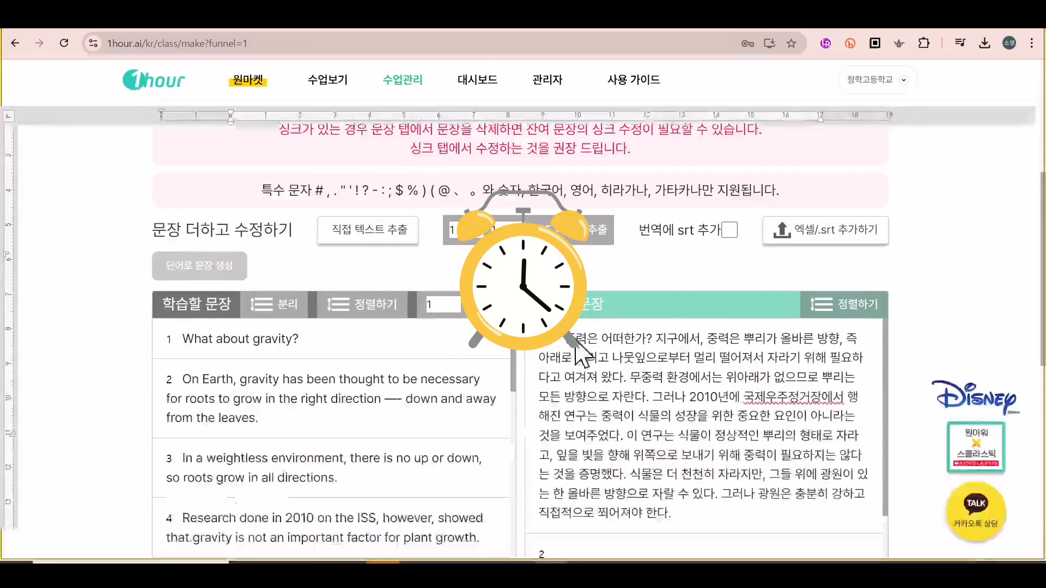
pyautogui.click(545, 507)
pyautogui.moveTo(234, 312); pyautogui.dragTo(439, 422)
pyautogui.hotkey('ctrl', 'c')
pyautogui.click(1012, 32)
pyautogui.hotkey('ctrl', 'v')
pyautogui.hotkey('alt', 'Tab')
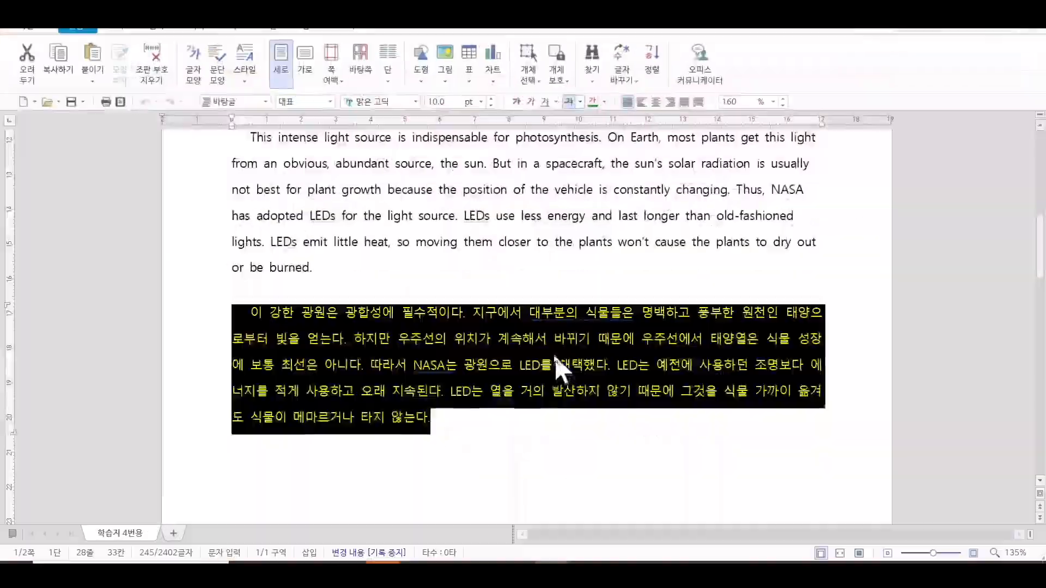
pyautogui.hotkey('alt', 'Tab')
# Step: Copy the four ◐-marked Korean sentences and the two Korean questions starting "2010년 ISS에서의 연구는" from the Hangul document into the 번역할 문장 box
pyautogui.hotkey('alt', 'Tab')
pyautogui.scroll(-10, 557, 376)
pyautogui.scroll(-3, 497, 371)
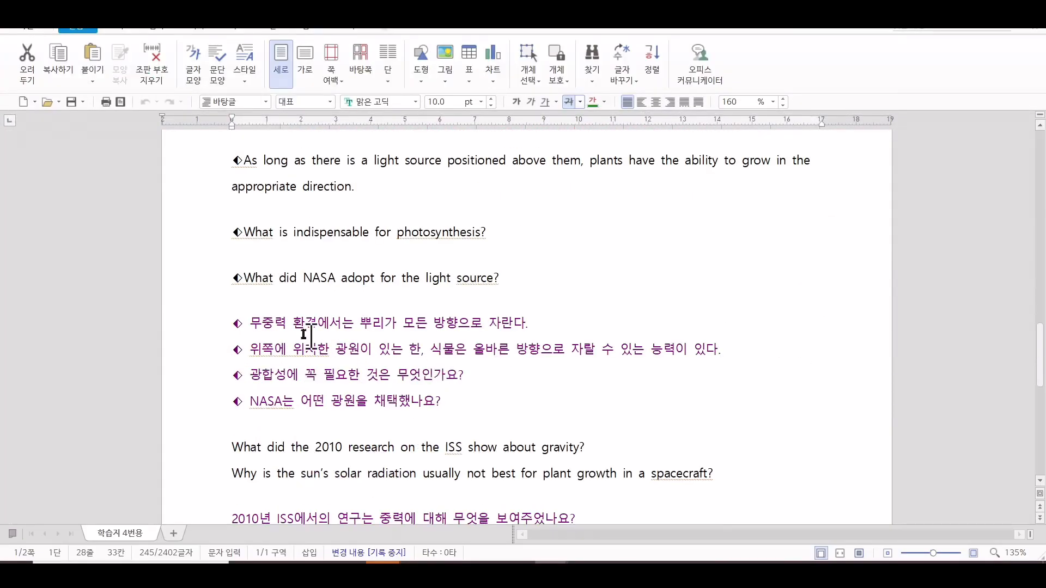
pyautogui.moveTo(238, 327); pyautogui.dragTo(462, 400)
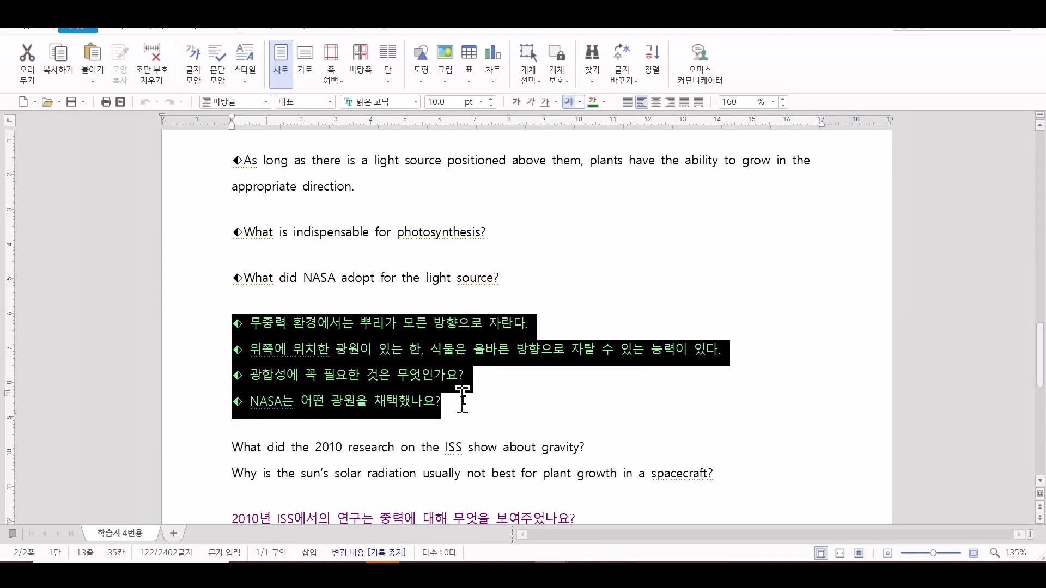
pyautogui.hotkey('alt', 'Tab')
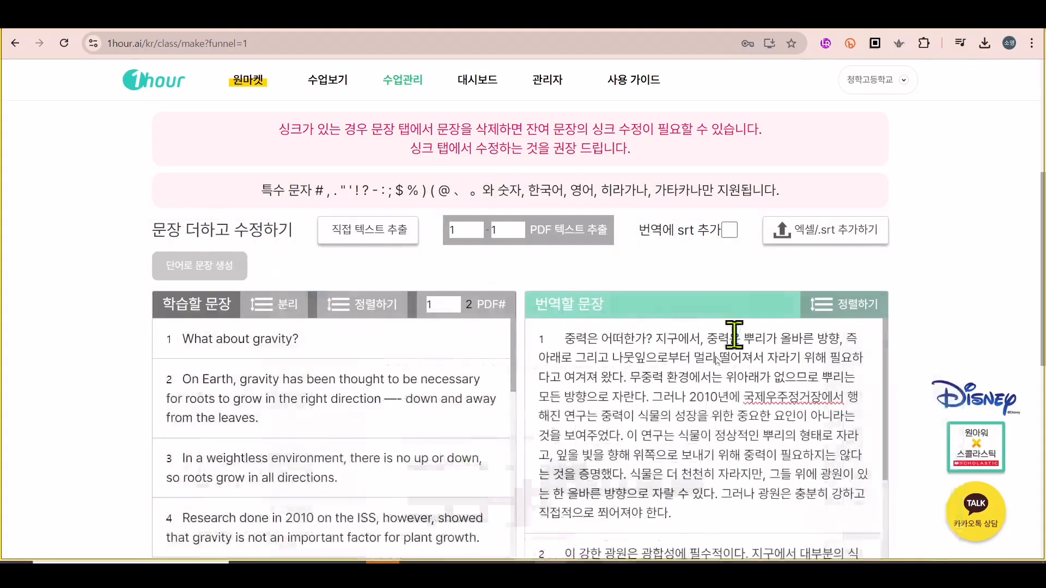
pyautogui.scroll(-2, 708, 517)
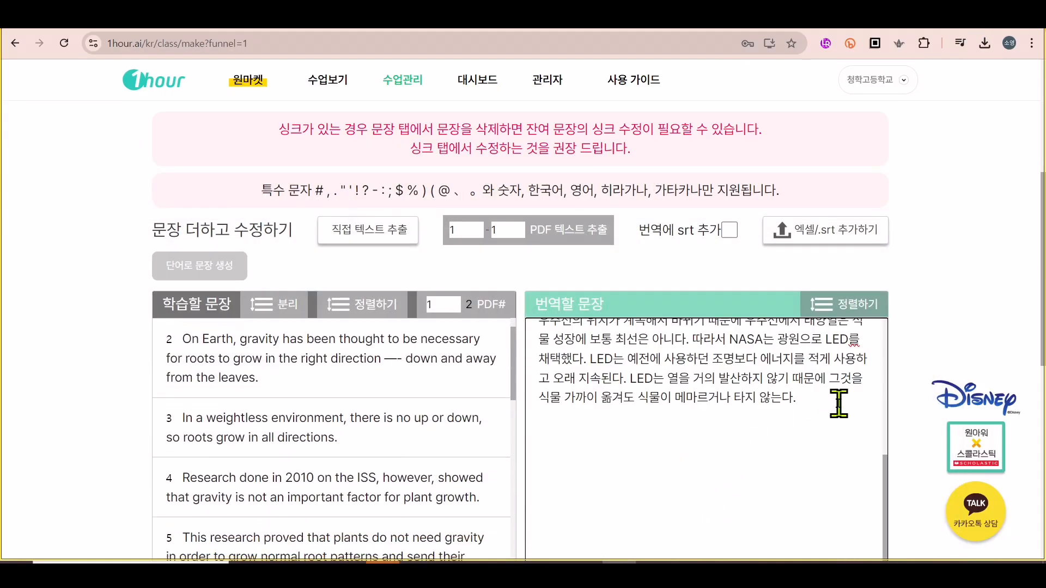
pyautogui.scroll(1, 838, 403)
pyautogui.scroll(-5, 835, 404)
pyautogui.click(665, 492)
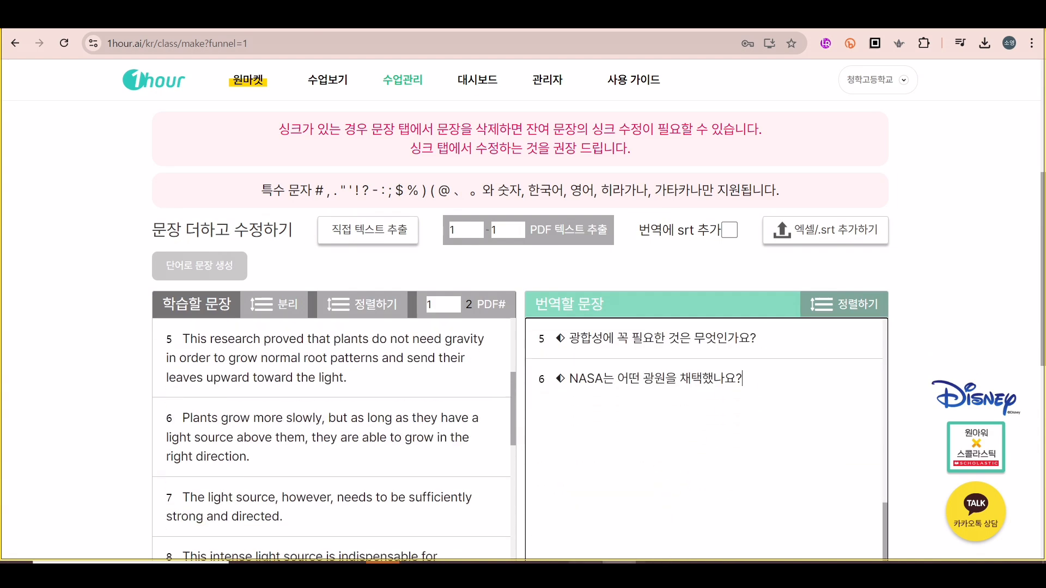
pyautogui.press('Return')
pyautogui.hotkey('ctrl', 'v')
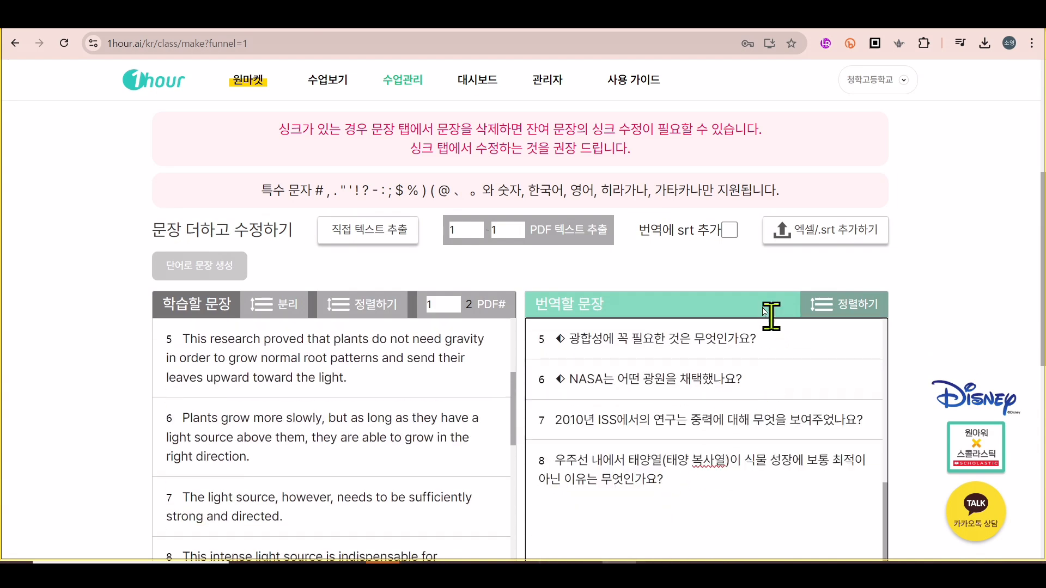
# Step: Split the 번역할 문장 text into individual sentences with 정렬하기 and compare them with the English sentences
pyautogui.click(876, 321)
pyautogui.scroll(-5, 743, 436)
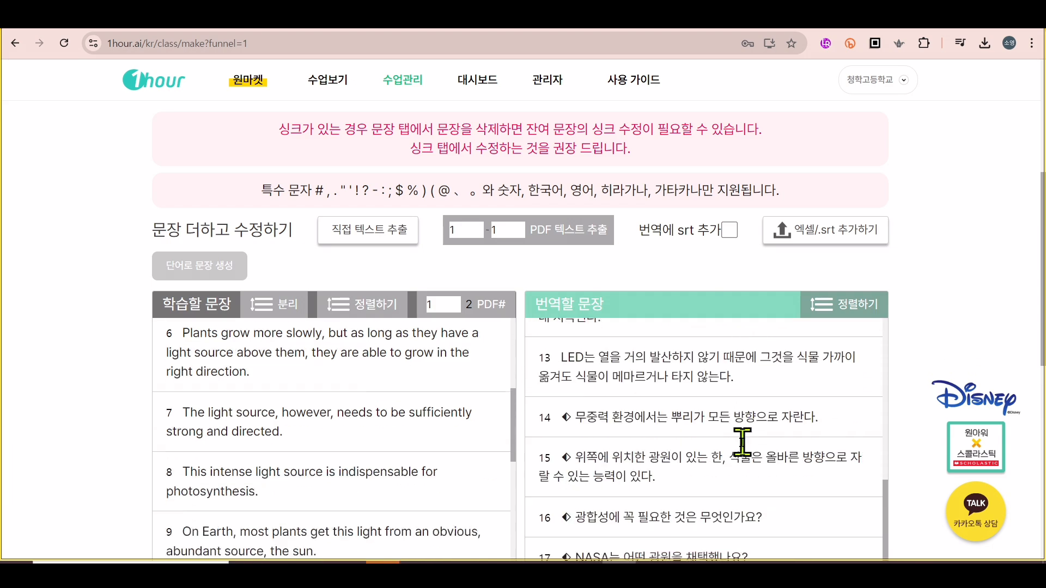
pyautogui.scroll(-5, 736, 471)
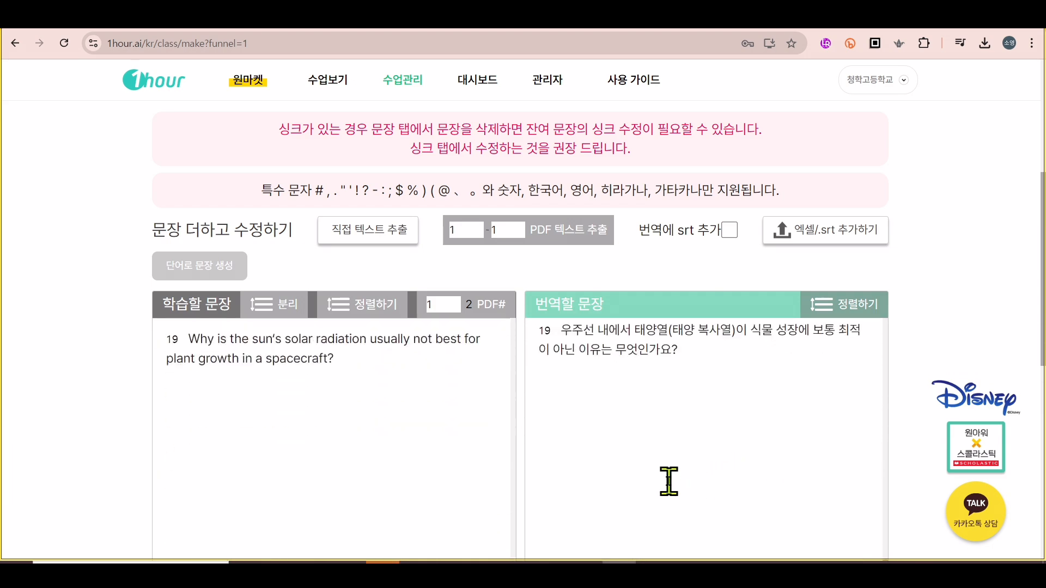
pyautogui.scroll(10, 326, 444)
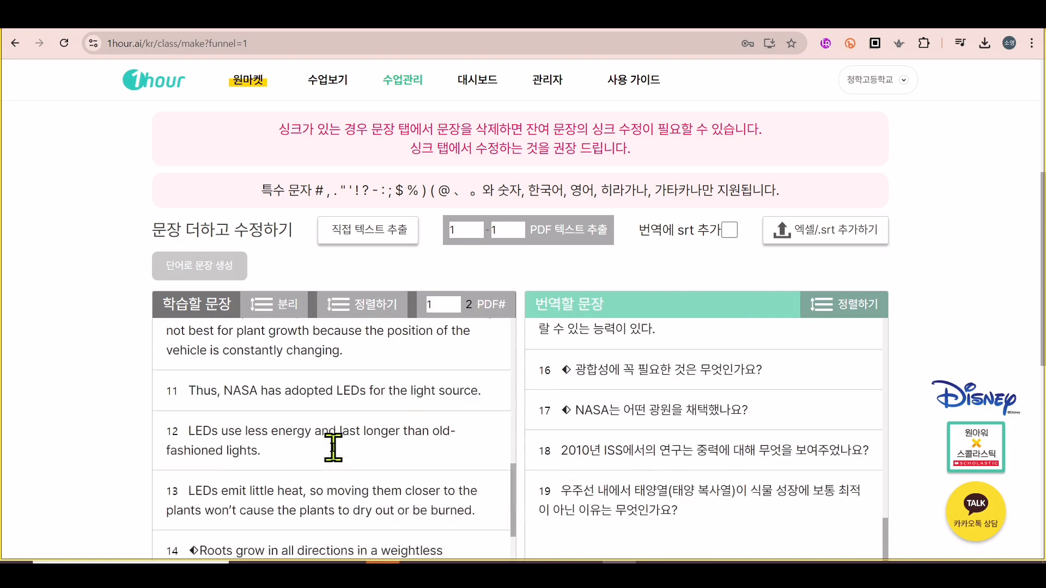
pyautogui.scroll(8, 336, 447)
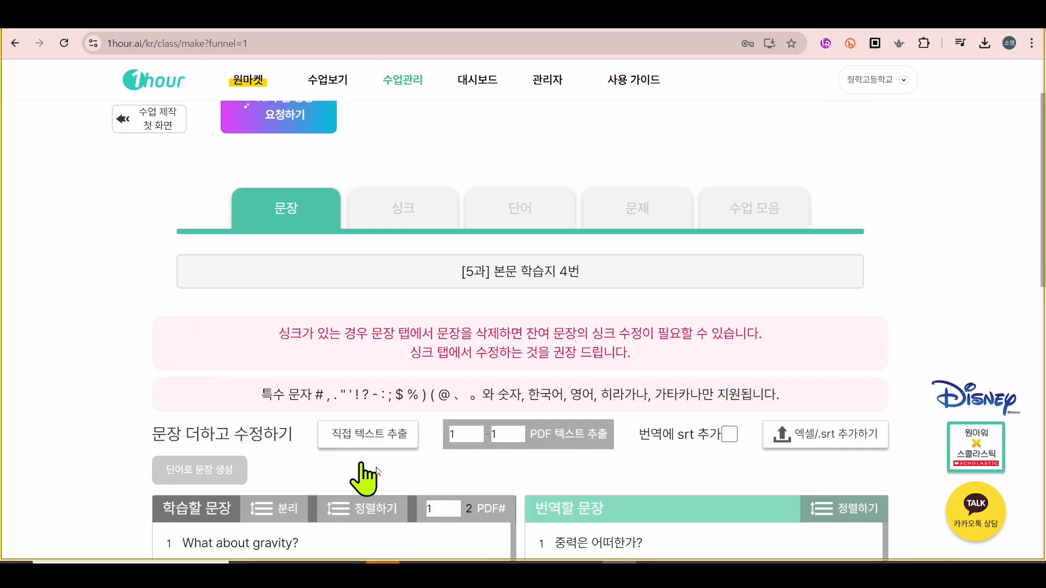
# Step: Check the English and Korean sentence pairs through number 19 for matching order and save them
pyautogui.scroll(-3, 490, 506)
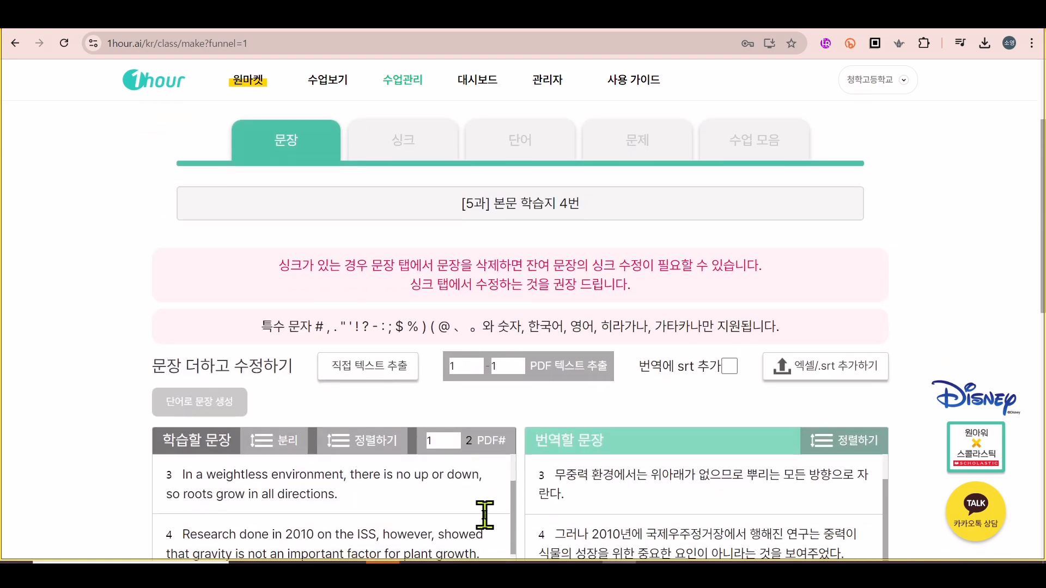
pyautogui.scroll(-2, 484, 515)
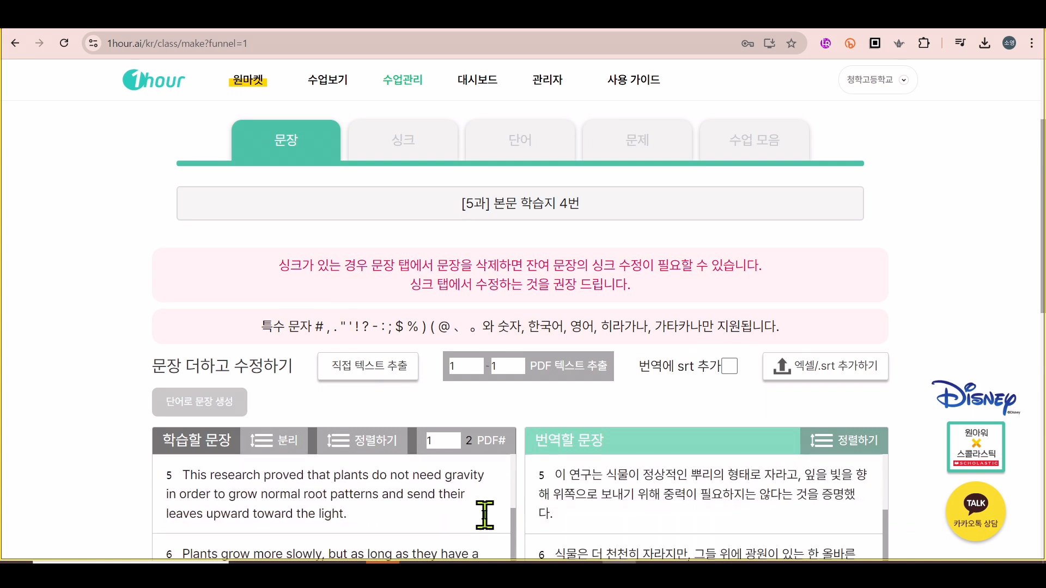
pyautogui.scroll(-4, 485, 515)
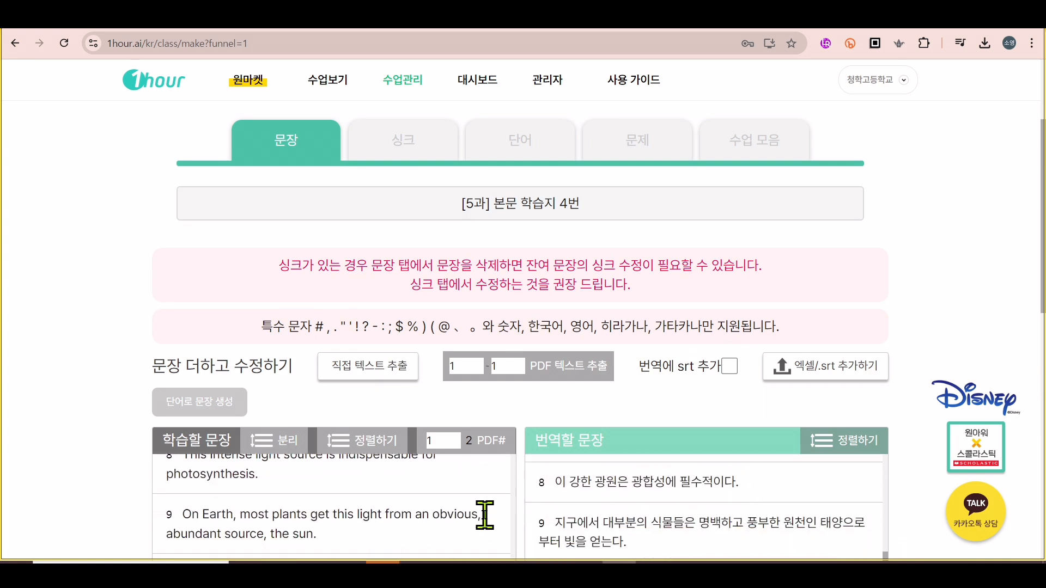
pyautogui.scroll(-4, 485, 514)
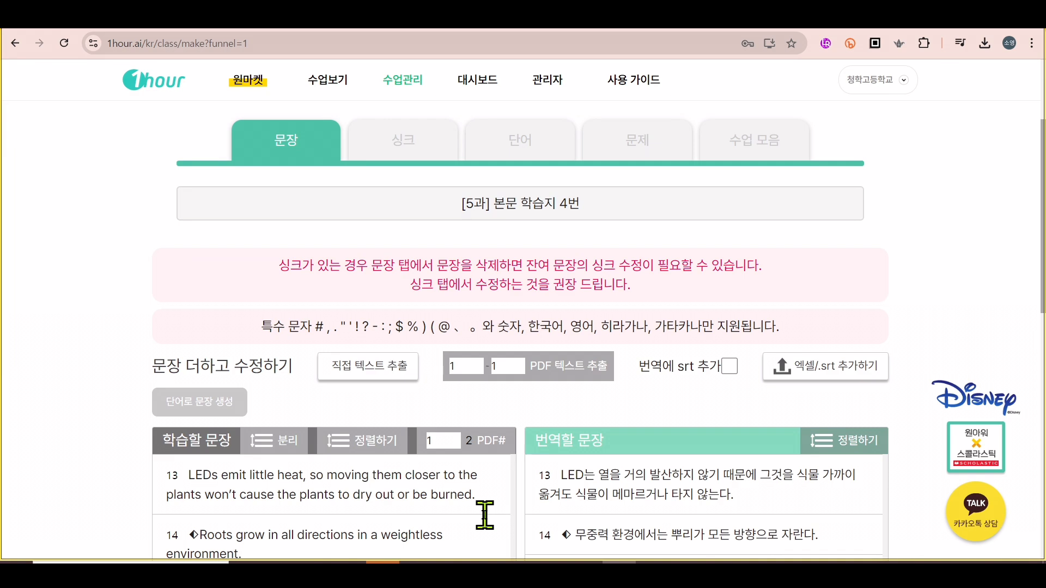
pyautogui.scroll(-6, 485, 515)
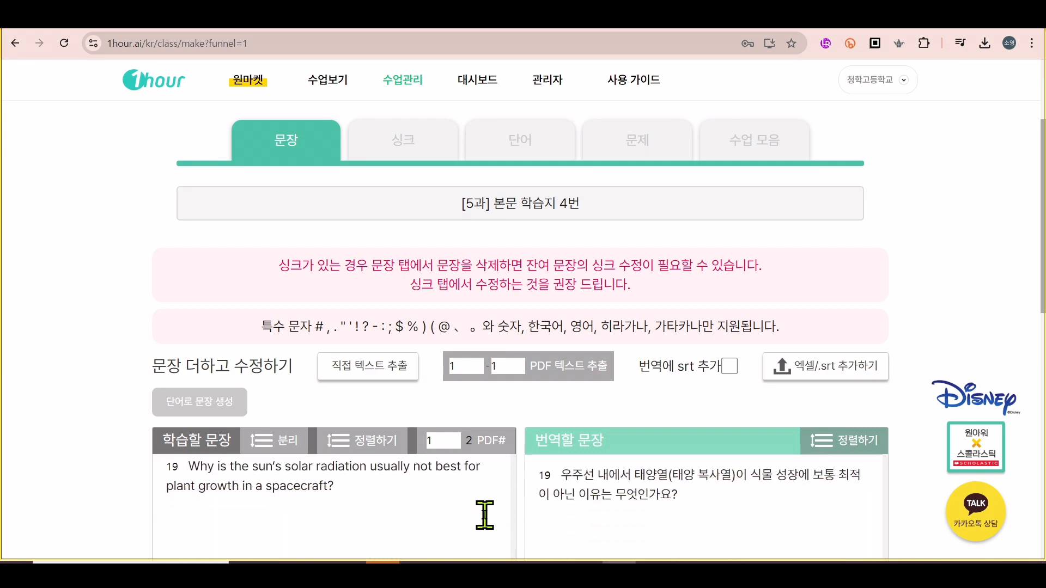
pyautogui.scroll(-6, 720, 497)
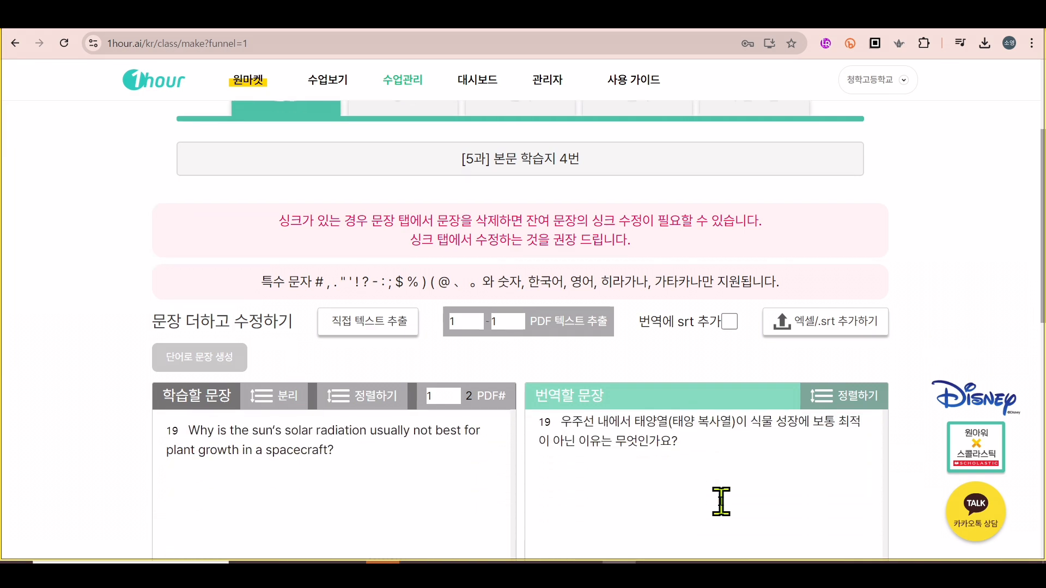
pyautogui.click(794, 473)
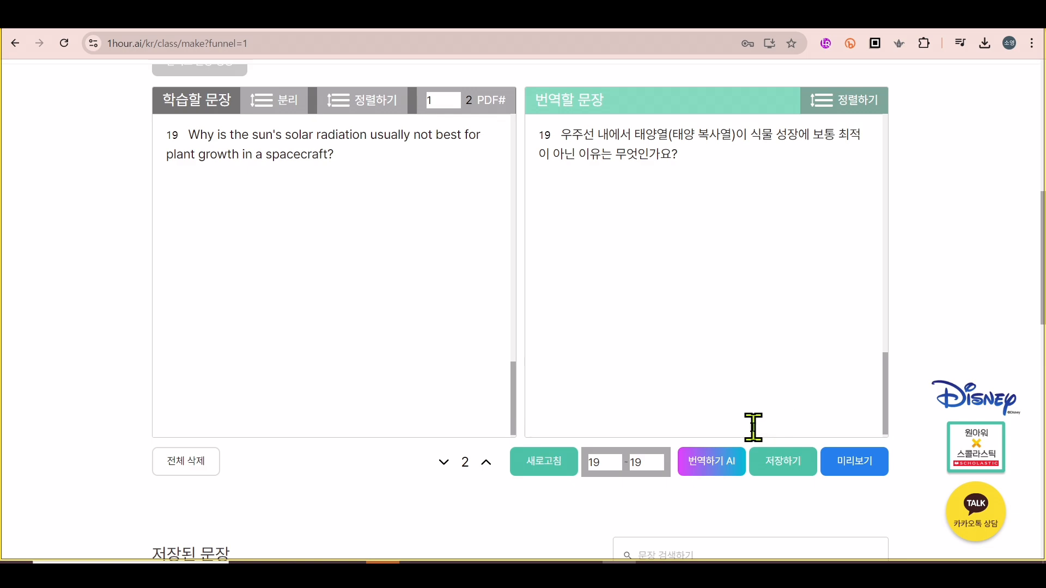
# Step: Pass through the 싱크 stage without changes and open the lesson's 단어 stage
pyautogui.scroll(10, 753, 428)
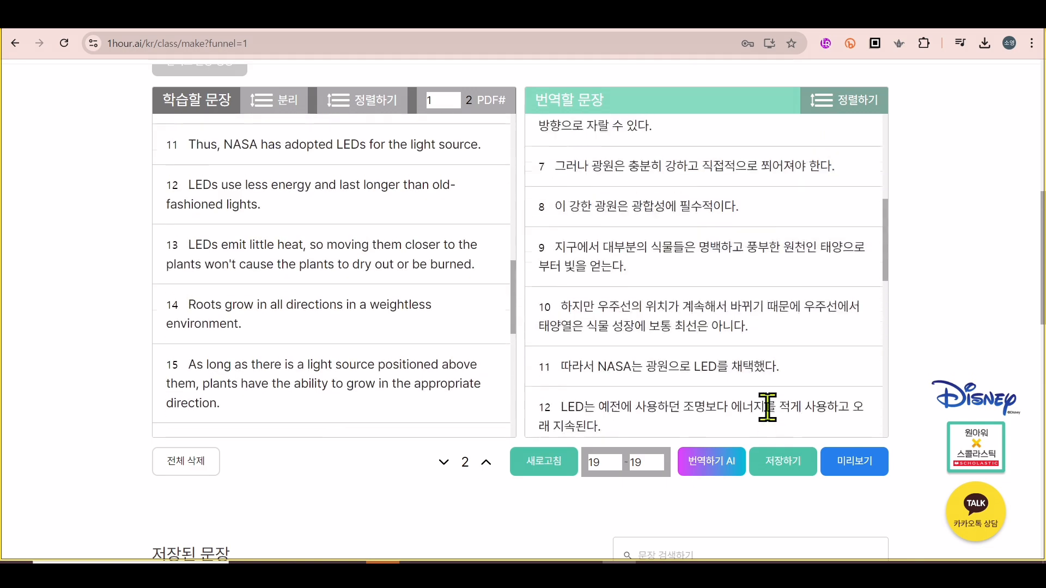
pyautogui.scroll(10, 767, 407)
pyautogui.click(395, 148)
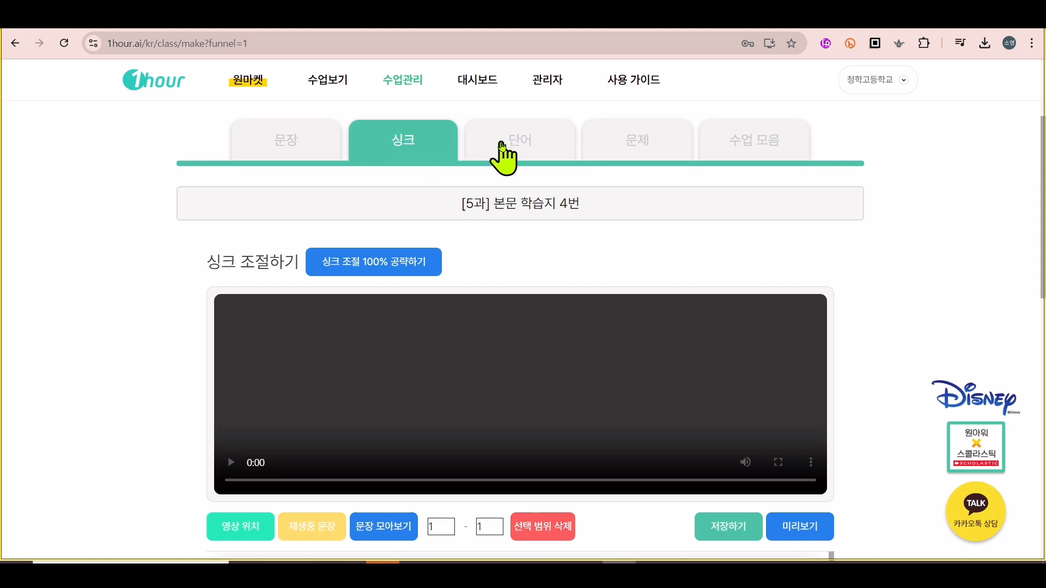
pyautogui.click(499, 143)
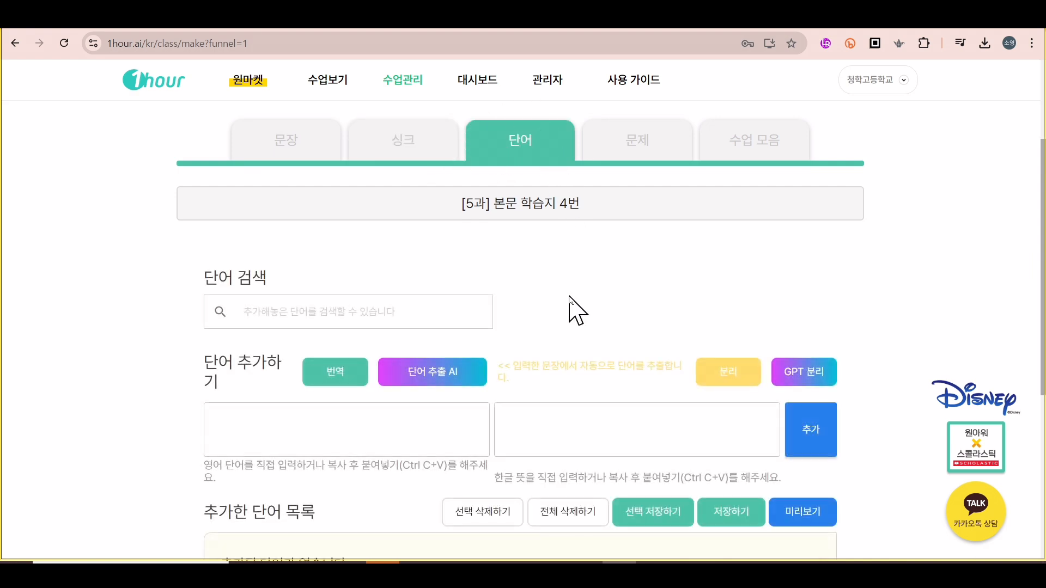
# Step: Extract vocabulary from the lesson sentences with 단어 추출 AI at difficulty 상 and a count of 30
pyautogui.scroll(-3, 572, 302)
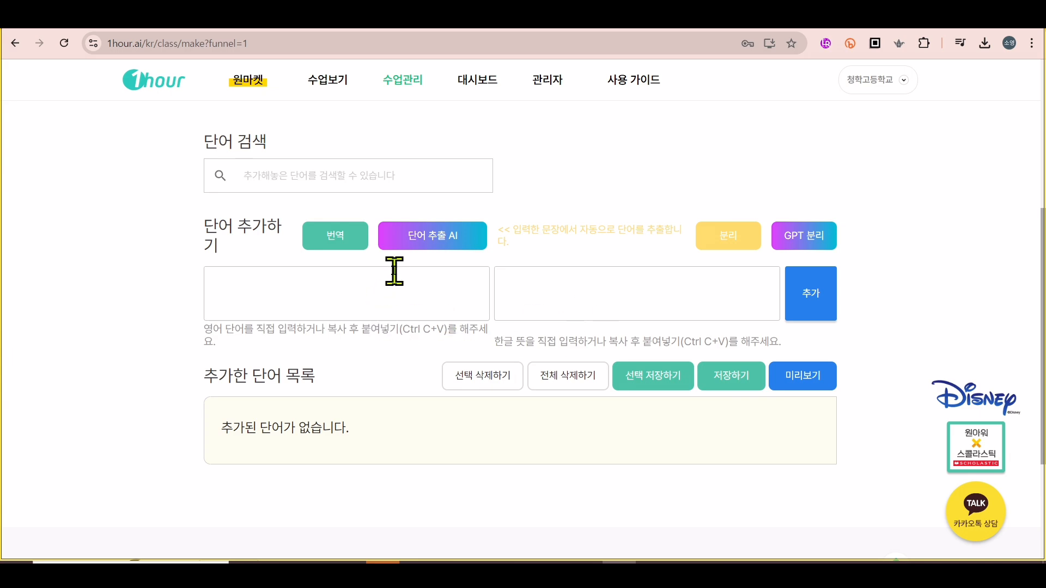
pyautogui.click(410, 248)
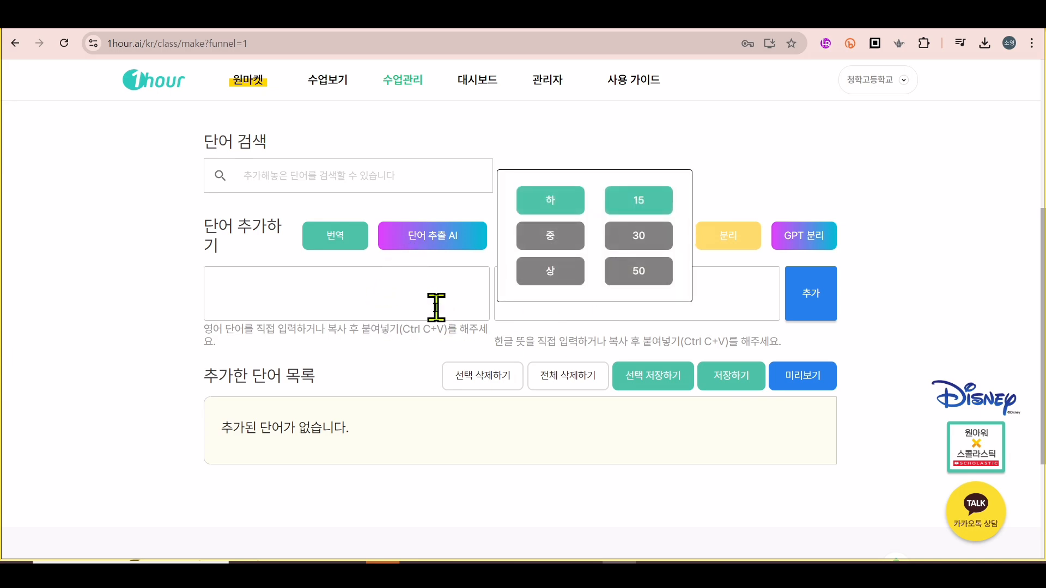
pyautogui.click(430, 286)
pyautogui.scroll(1, 430, 286)
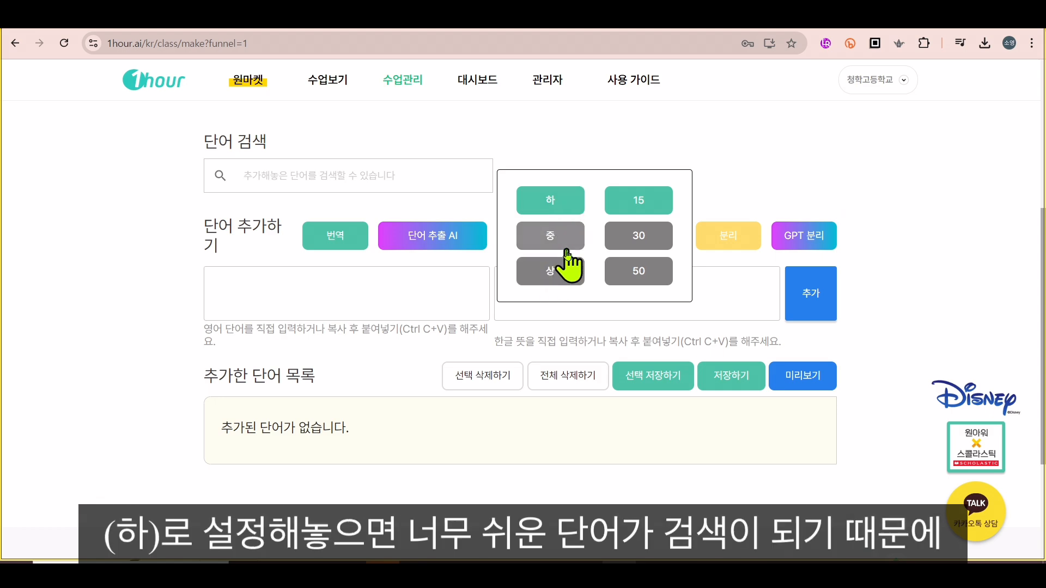
pyautogui.click(560, 276)
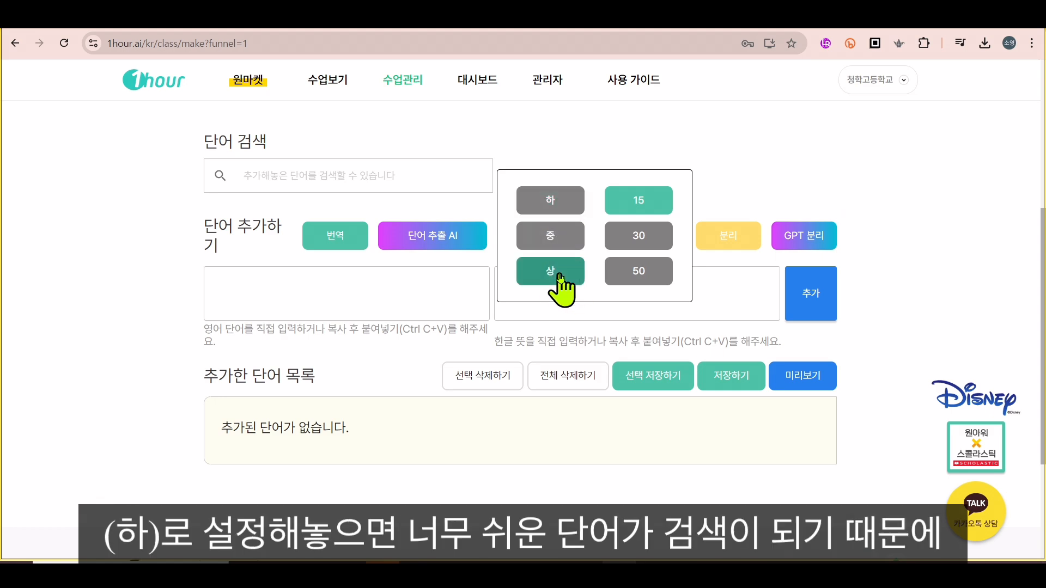
pyautogui.click(638, 237)
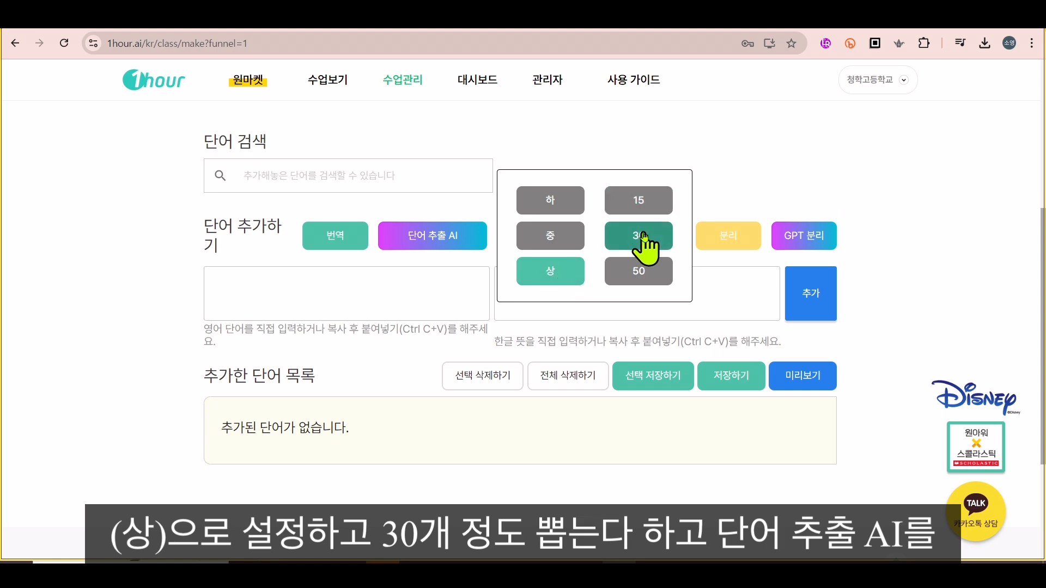
pyautogui.click(438, 239)
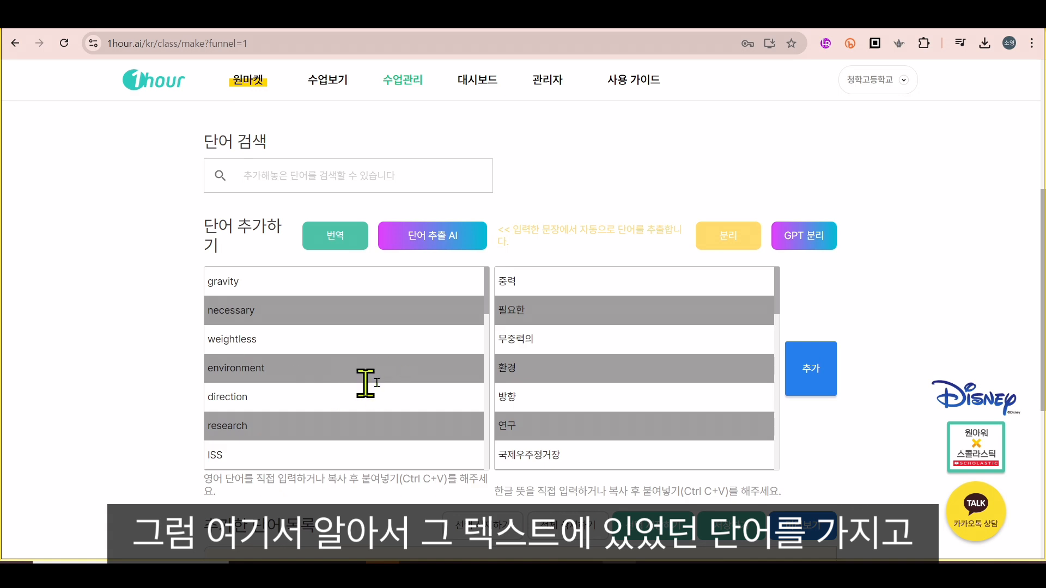
# Step: Review the whole list of extracted English words and their Korean meanings
pyautogui.scroll(-3, 405, 390)
pyautogui.scroll(-6, 404, 390)
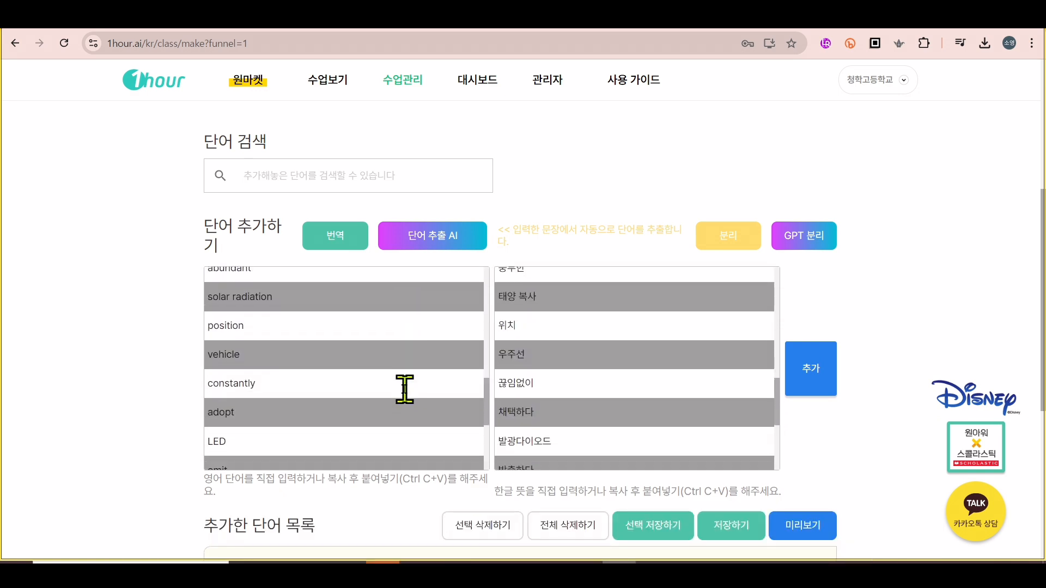
pyautogui.scroll(-2, 404, 390)
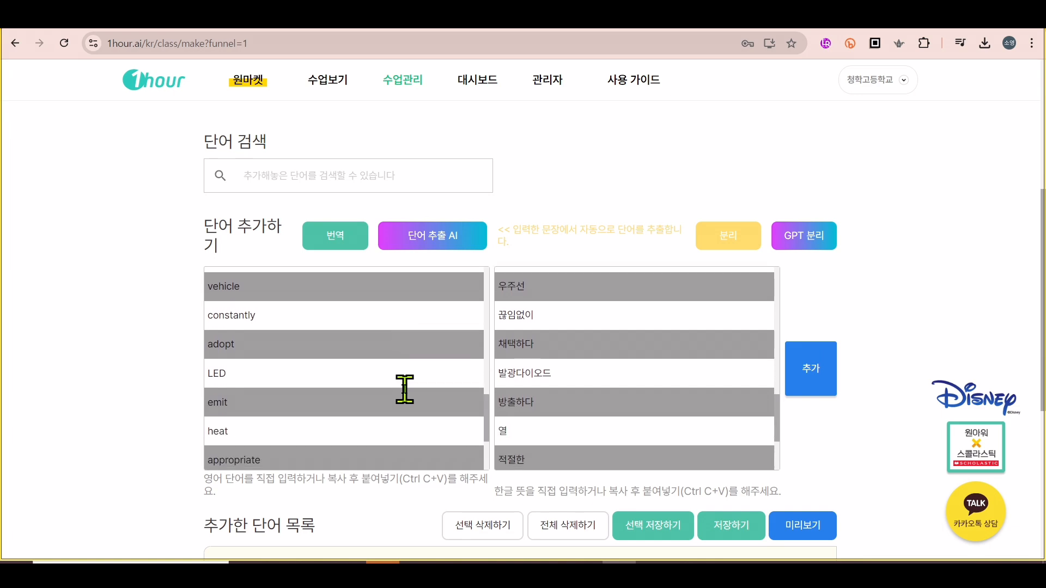
pyautogui.scroll(-3, 404, 390)
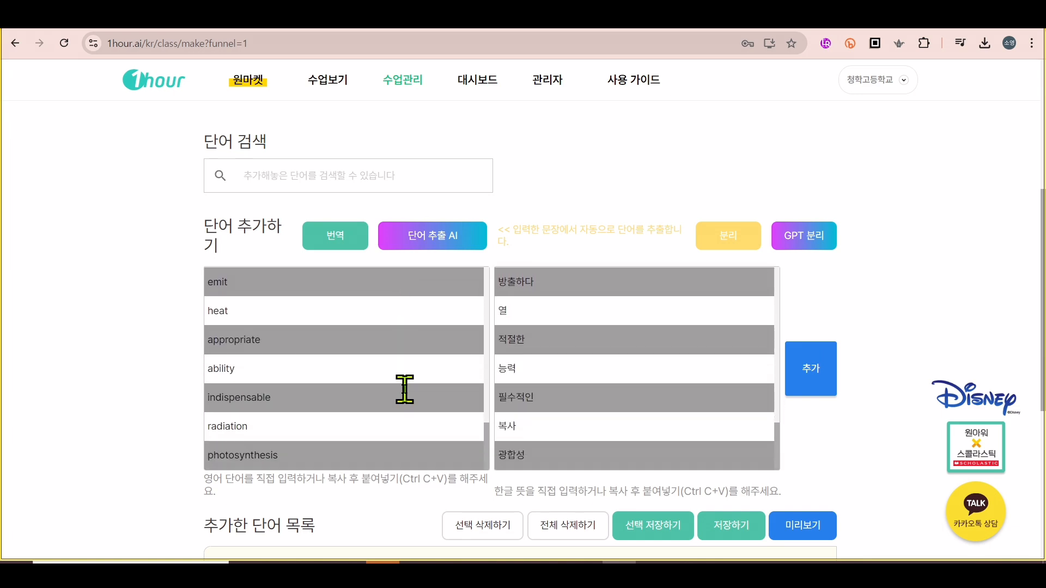
pyautogui.scroll(-1, 404, 390)
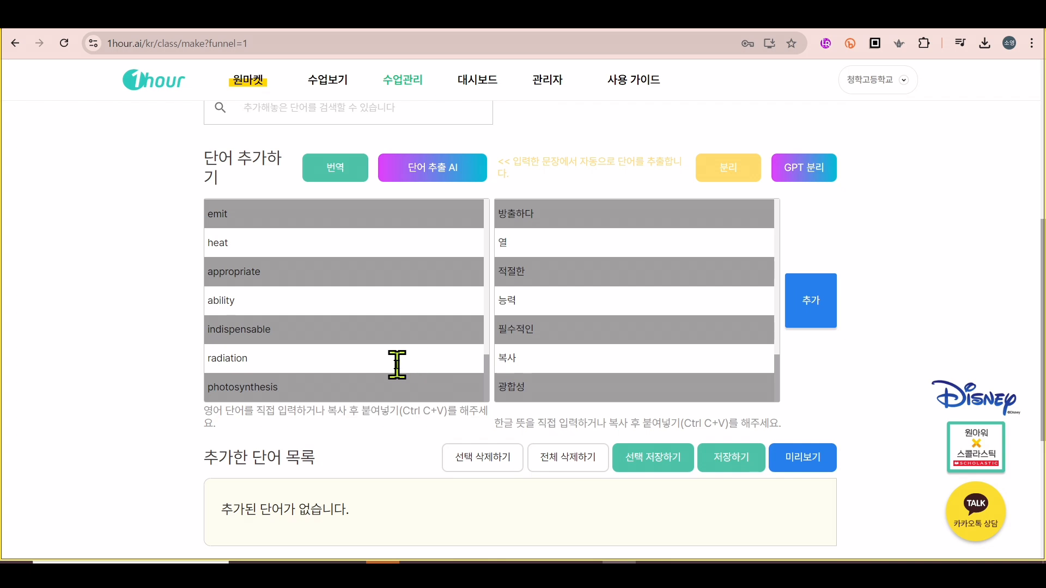
pyautogui.scroll(6, 367, 366)
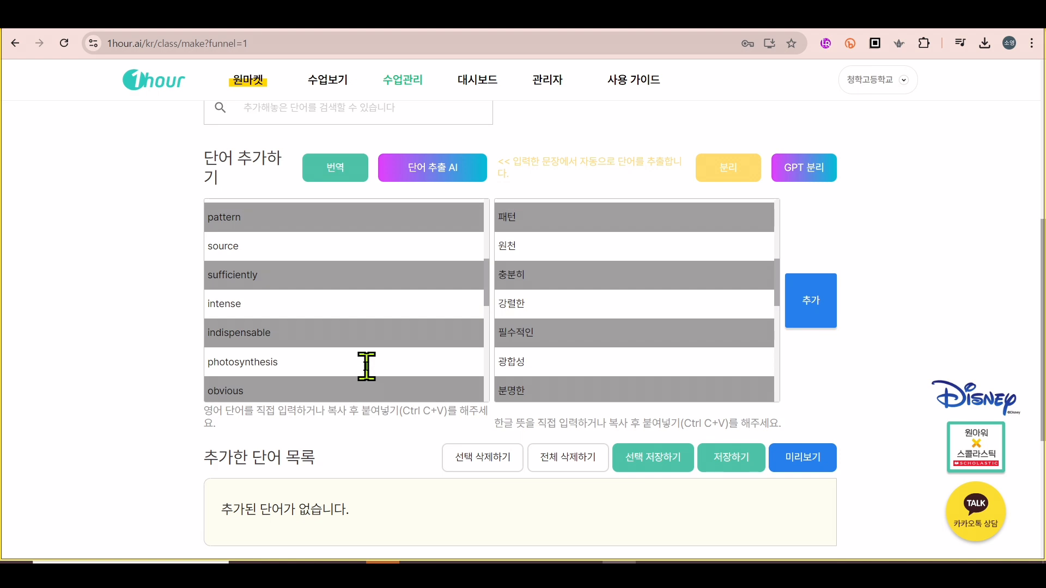
pyautogui.scroll(5, 366, 367)
pyautogui.scroll(3, 367, 366)
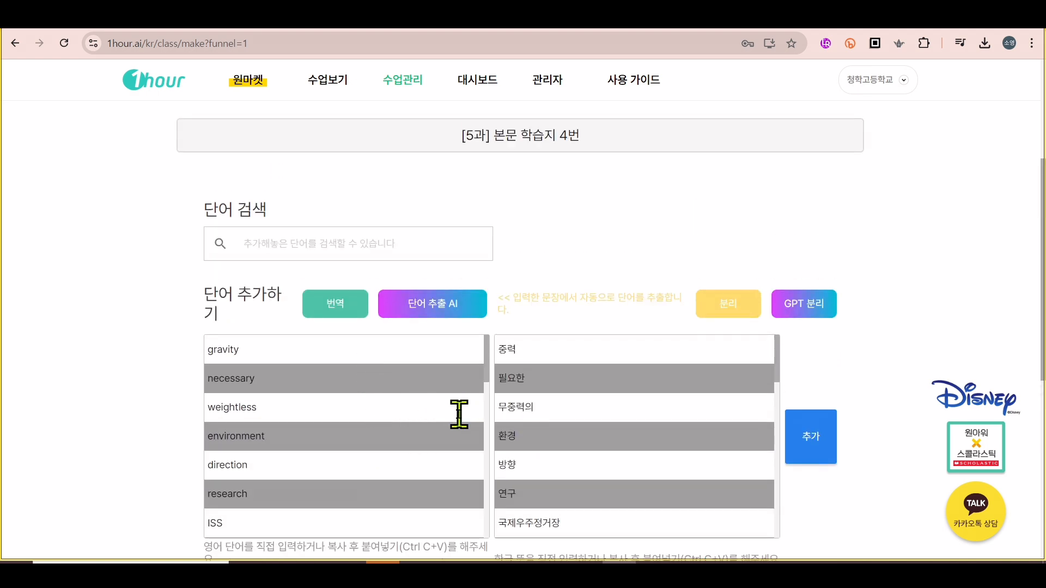
pyautogui.scroll(-10, 459, 416)
pyautogui.scroll(-3, 444, 485)
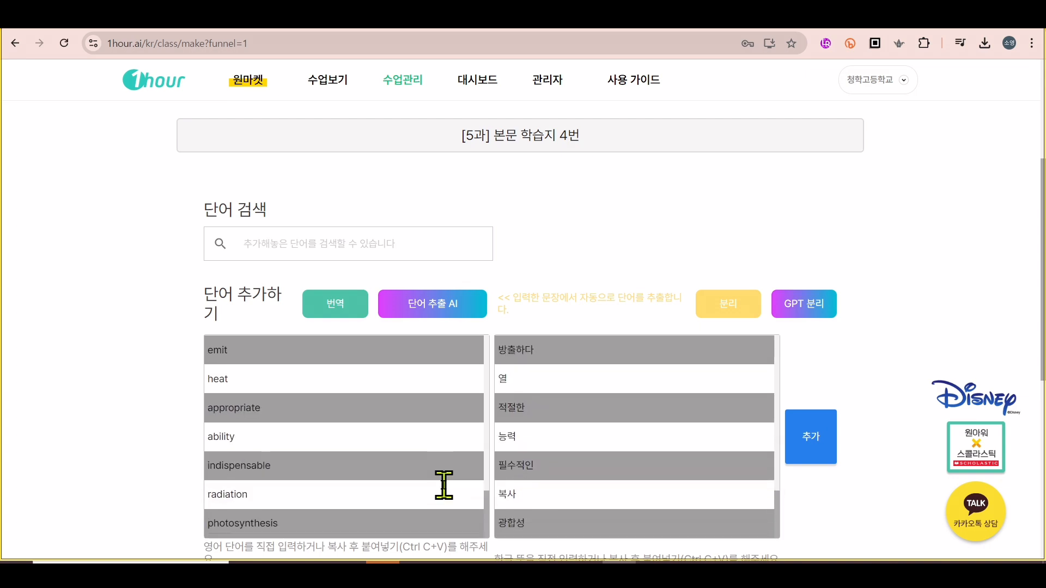
pyautogui.scroll(-4, 460, 518)
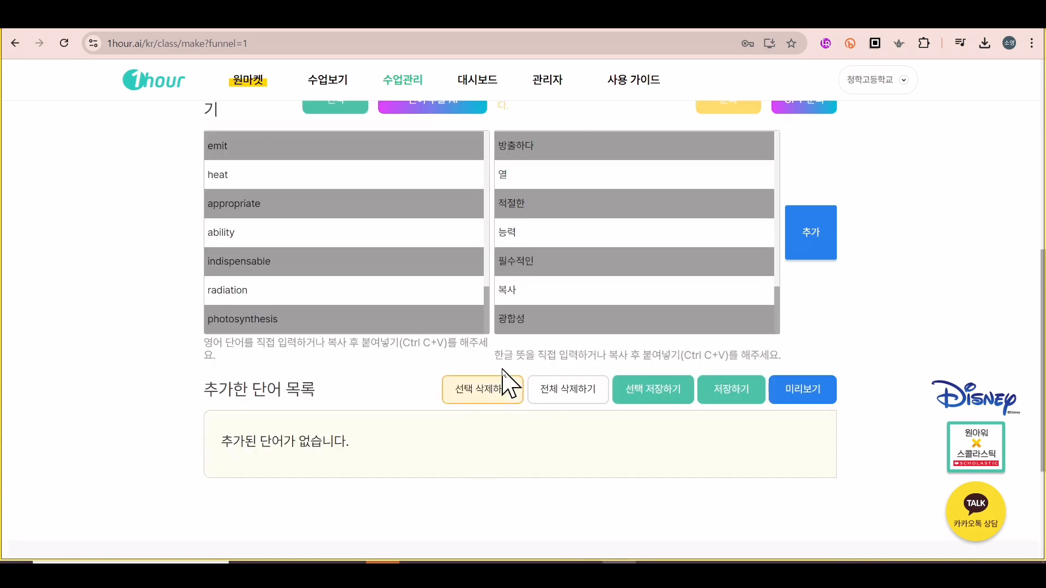
# Step: Try adding an empty line for another word after photosynthesis and 광합성 in the two word boxes
pyautogui.click(377, 315)
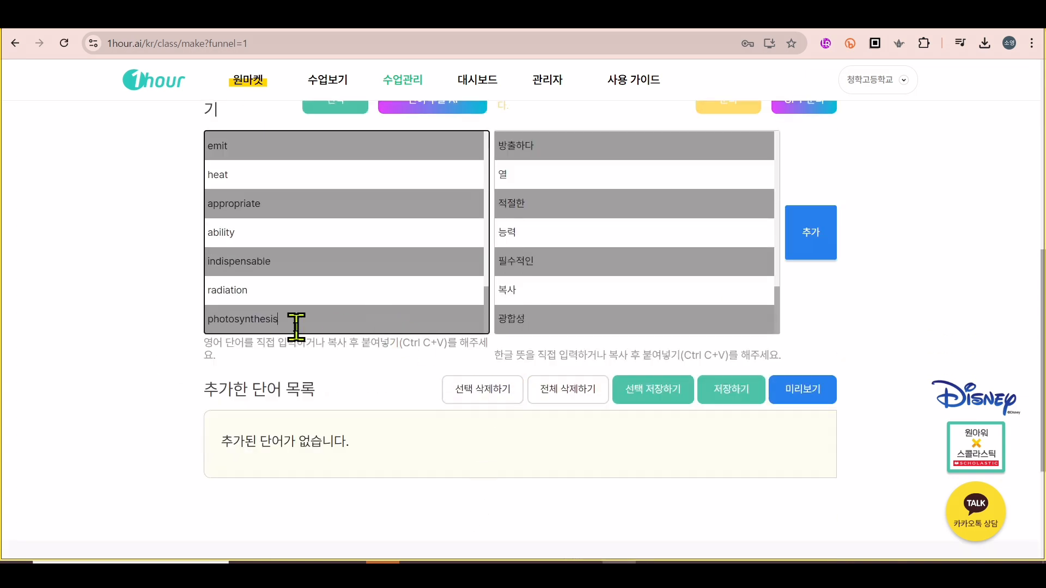
pyautogui.moveTo(294, 321); pyautogui.dragTo(201, 343)
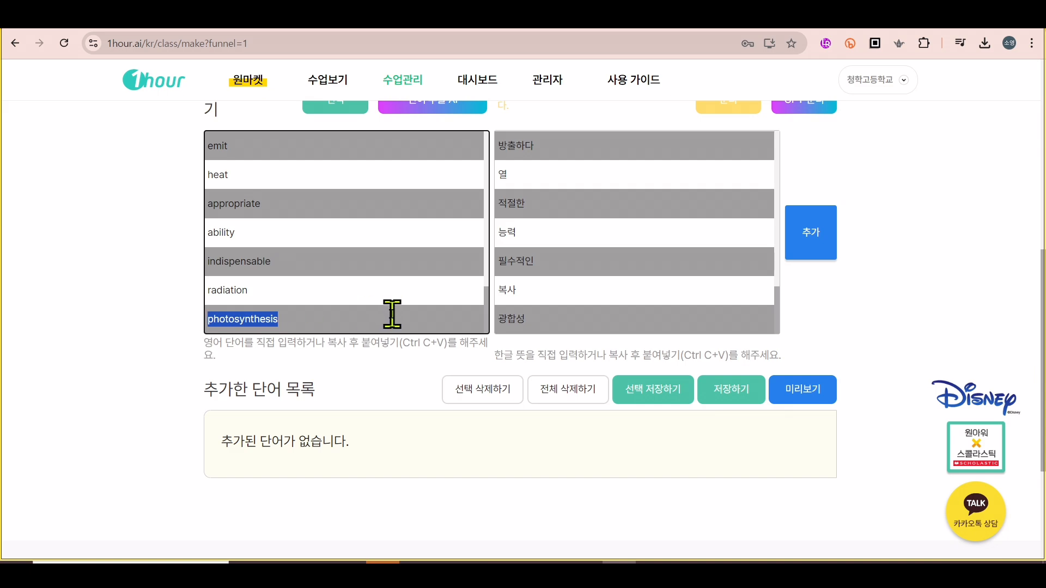
pyautogui.click(392, 314)
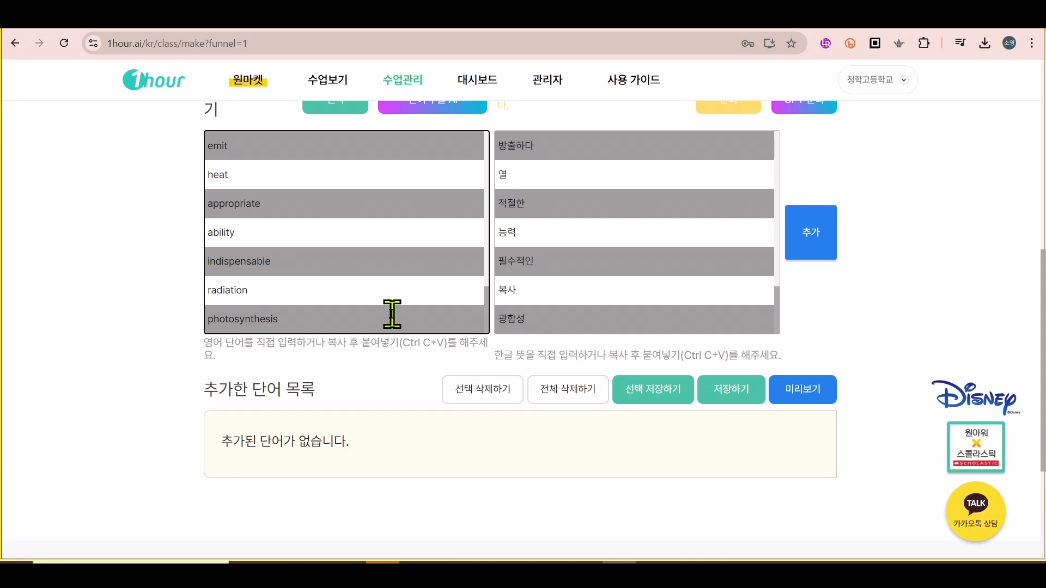
pyautogui.press('Return')
pyautogui.click(554, 321)
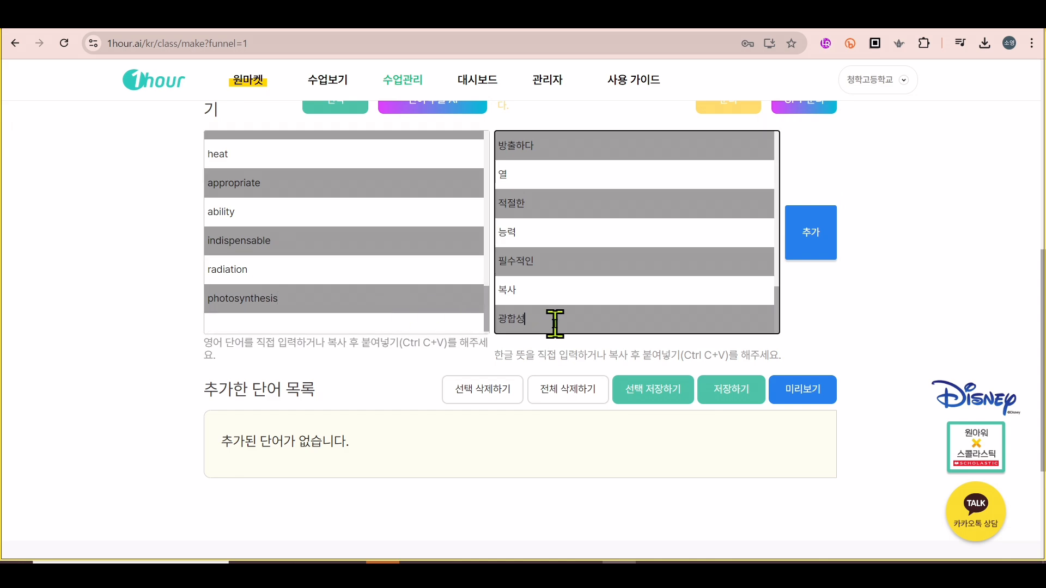
pyautogui.press('Return')
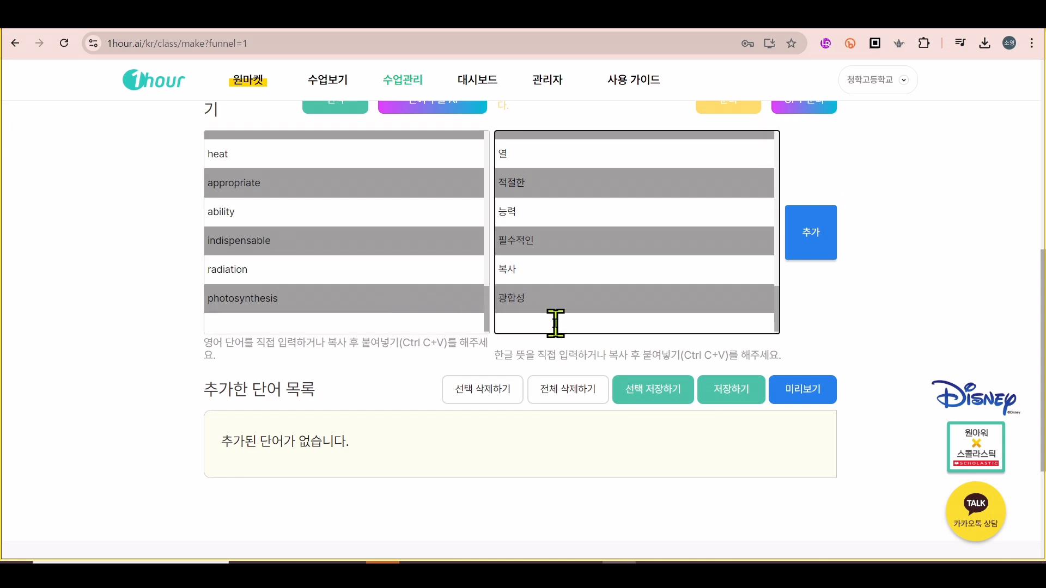
pyautogui.press('BackSpace')
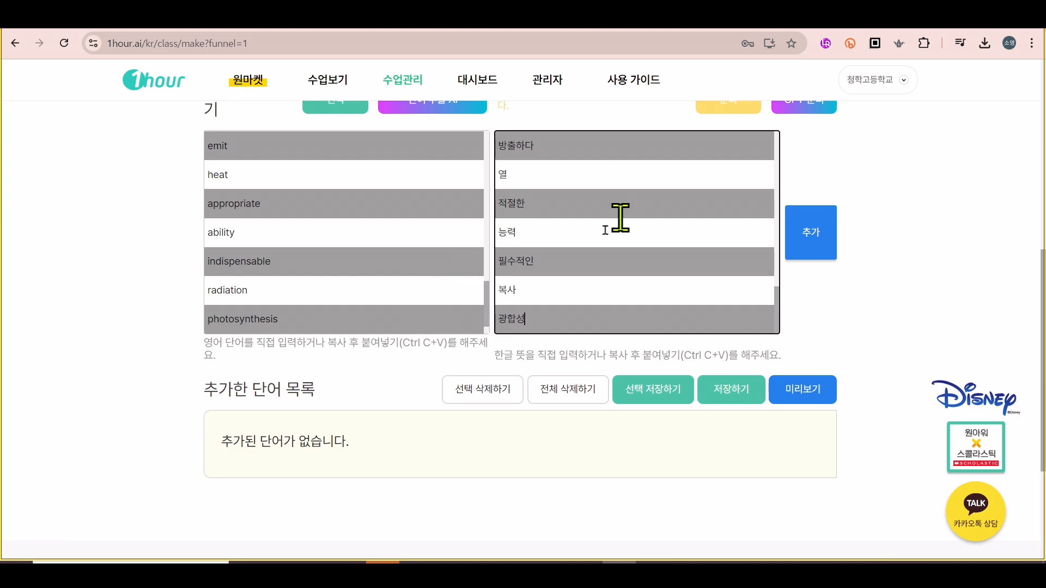
# Step: Add the extracted word pairs to 추가한 단어 목록 and save them with duplicates deleted automatically
pyautogui.click(815, 246)
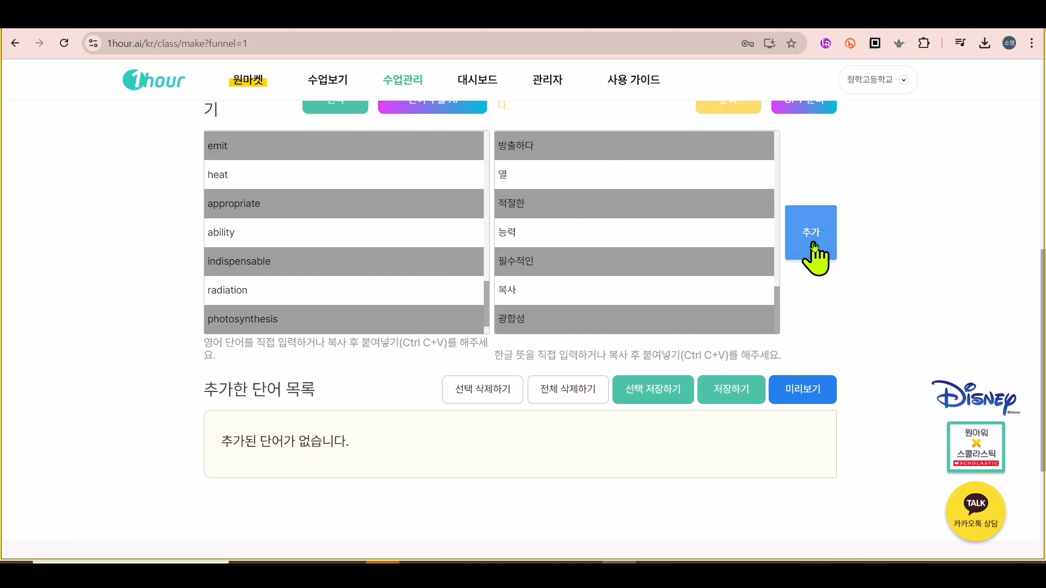
pyautogui.scroll(-6, 867, 331)
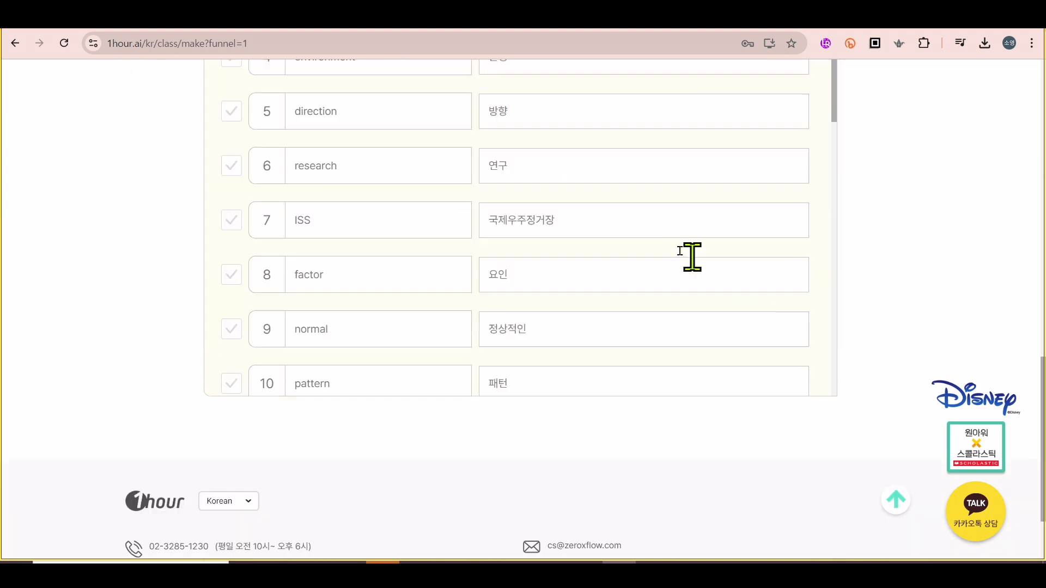
pyautogui.scroll(1, 677, 252)
pyautogui.scroll(6, 806, 212)
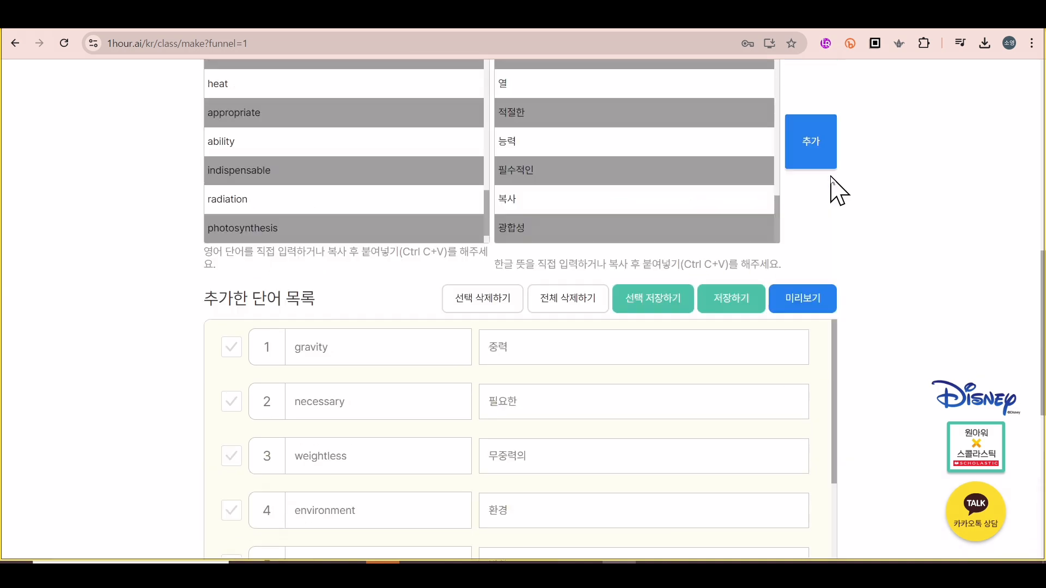
pyautogui.click(738, 329)
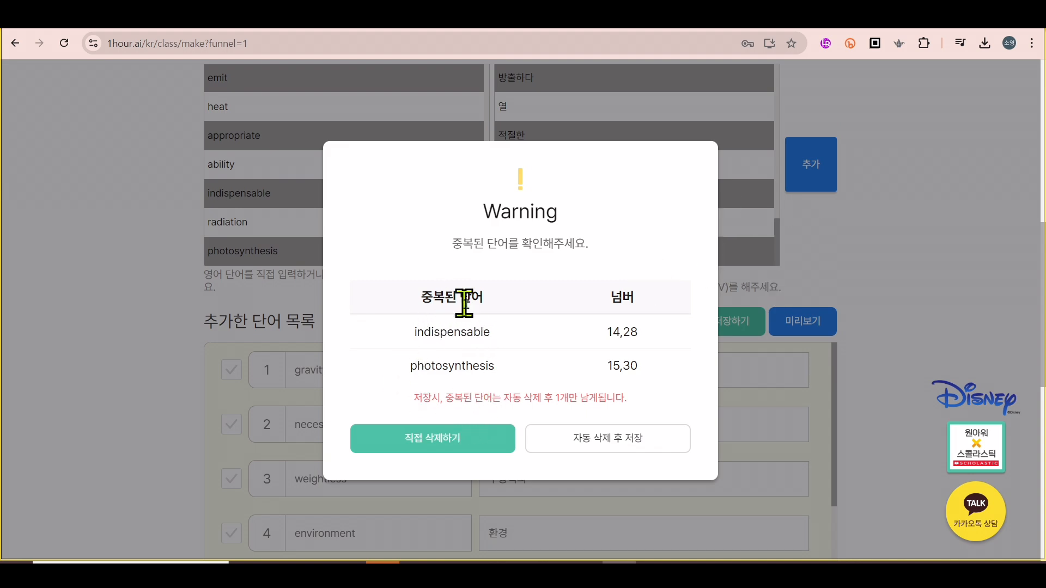
pyautogui.click(635, 459)
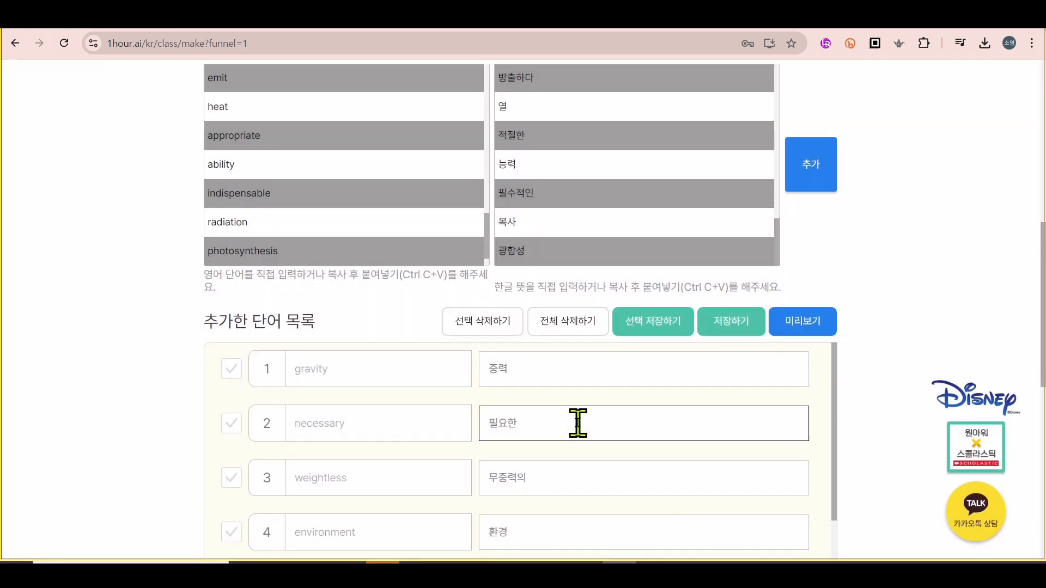
# Step: Review the words in 추가한 단어 목록 through to the end of the list
pyautogui.scroll(-12, 635, 483)
pyautogui.scroll(-7, 651, 492)
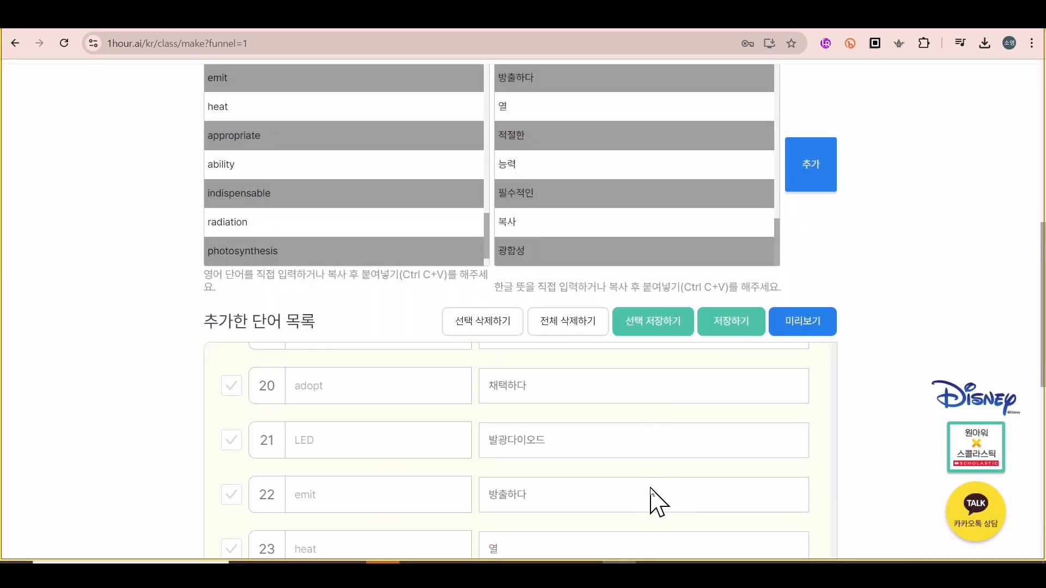
pyautogui.scroll(-9, 847, 439)
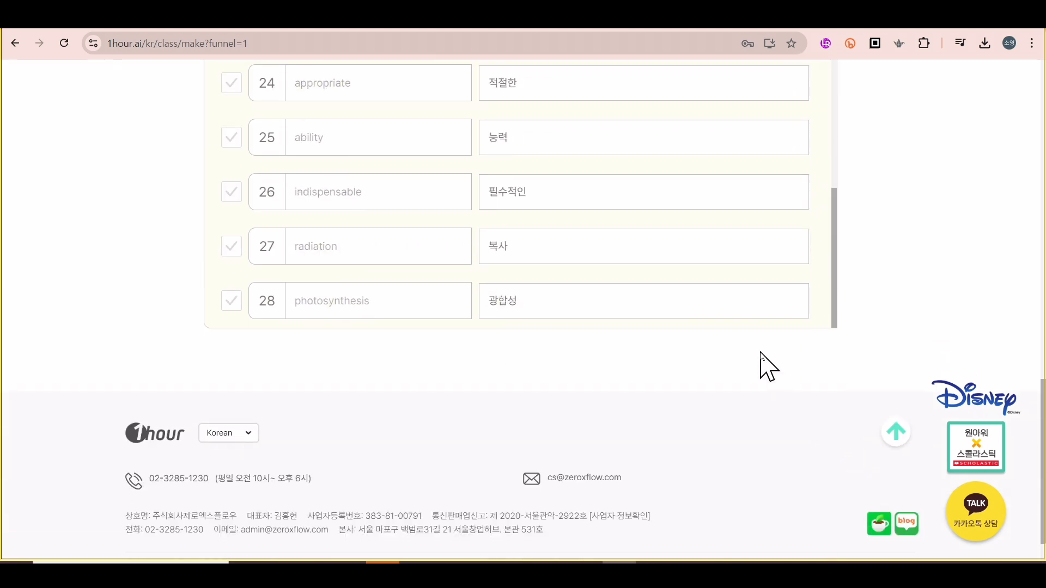
pyautogui.scroll(15, 926, 214)
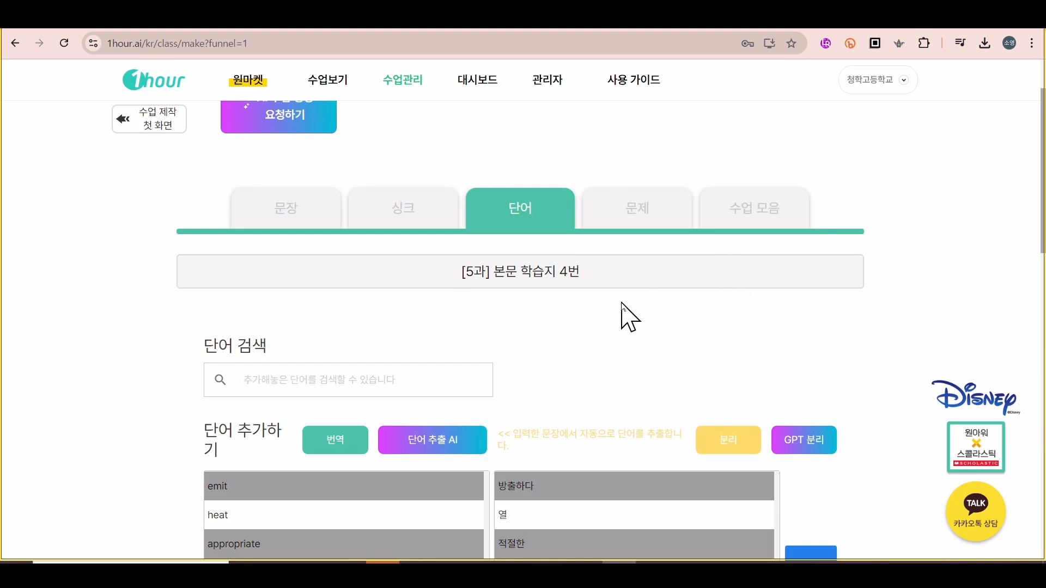
# Step: Add a question set titled 도전 문제(한국어 문제) in the lesson's 문제 section
pyautogui.click(629, 220)
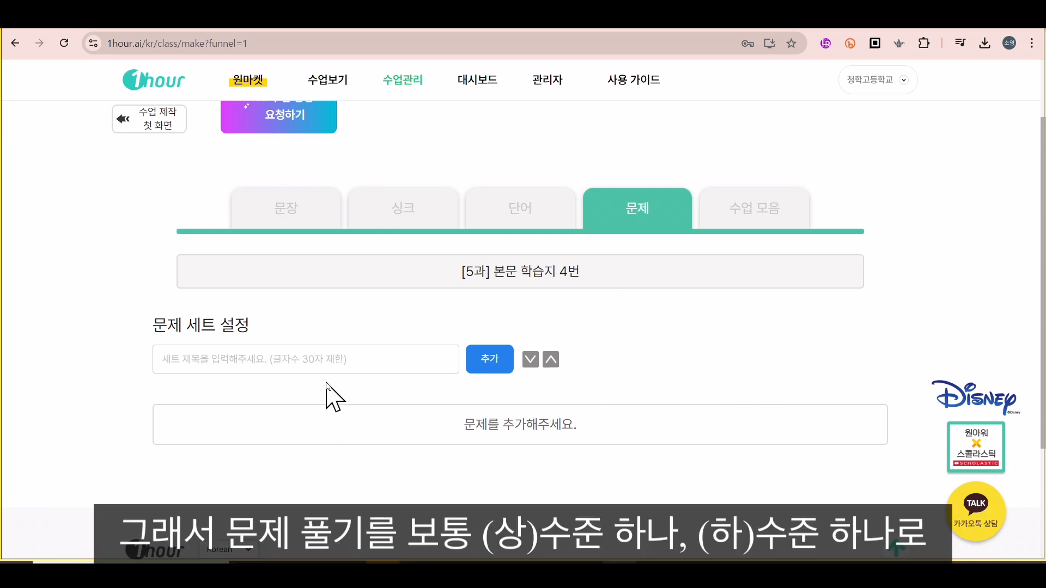
pyautogui.click(330, 358)
pyautogui.click(330, 358)
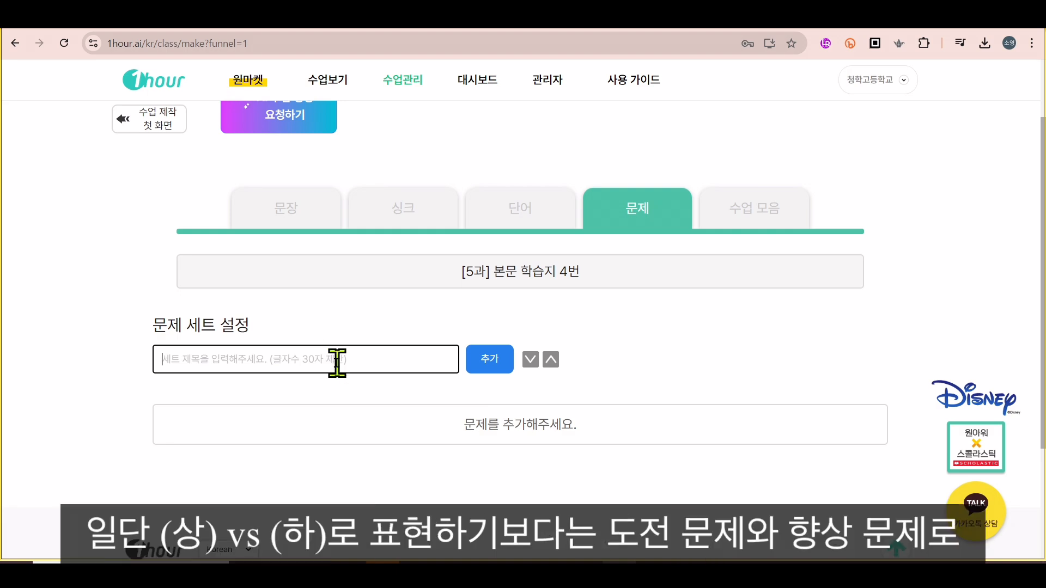
pyautogui.write('ㄷ')
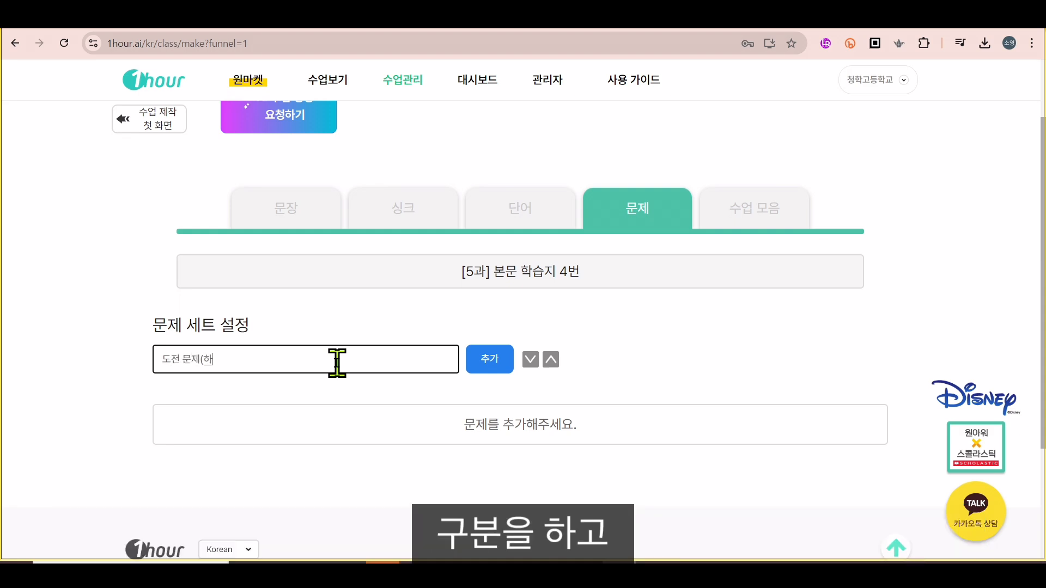
pyautogui.write('ㄴ구')
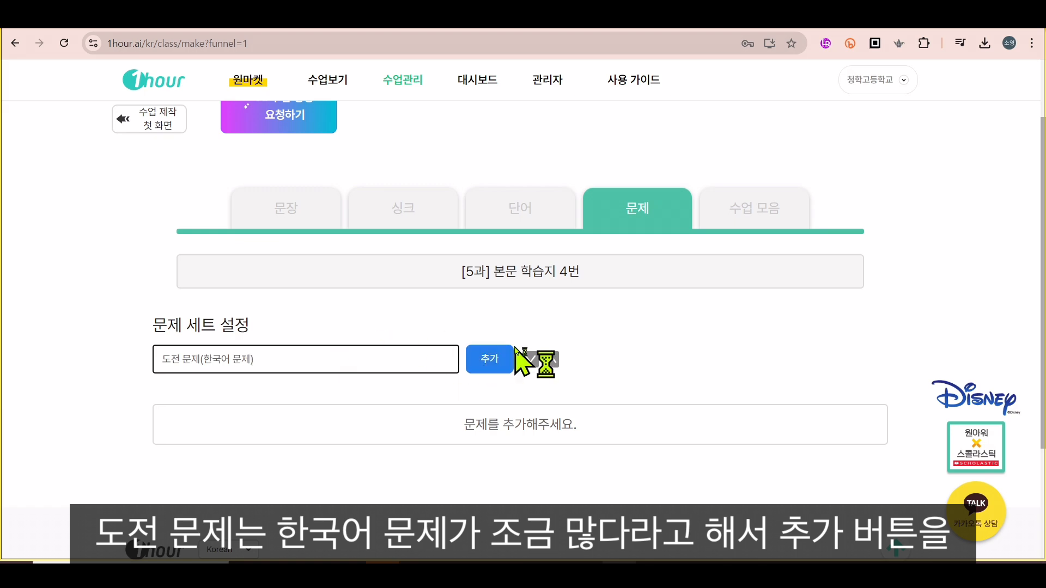
pyautogui.click(501, 360)
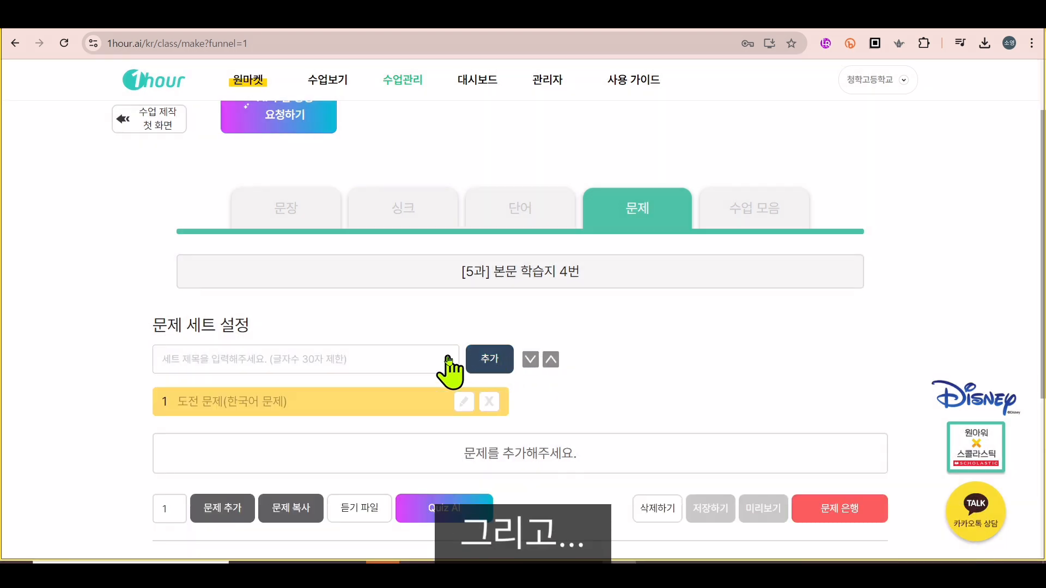
# Step: Add a second question set titled 향상 문제(영어 문제)
pyautogui.click(376, 357)
pyautogui.write('ㅎ')
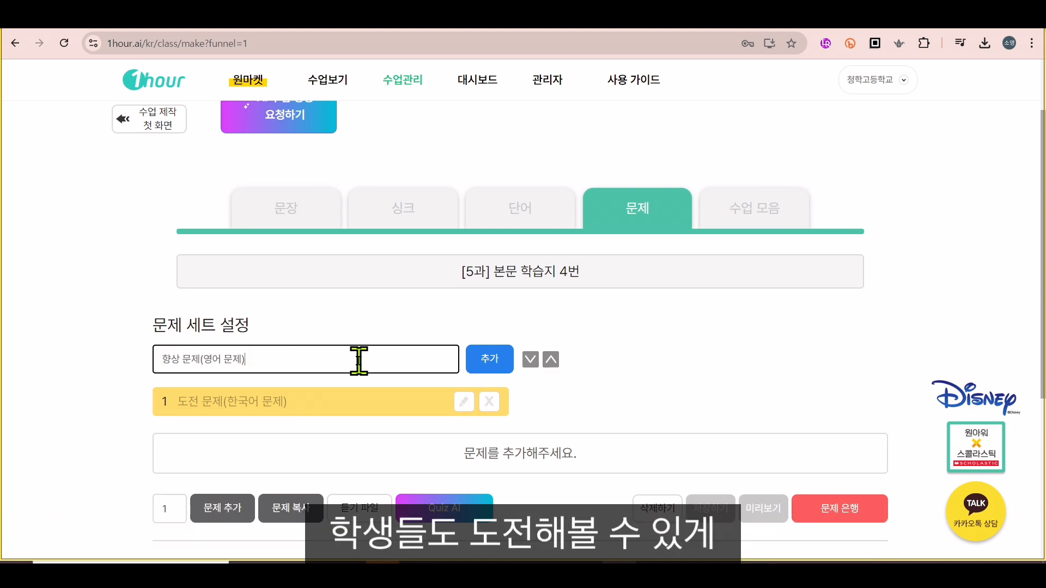
pyautogui.click(498, 360)
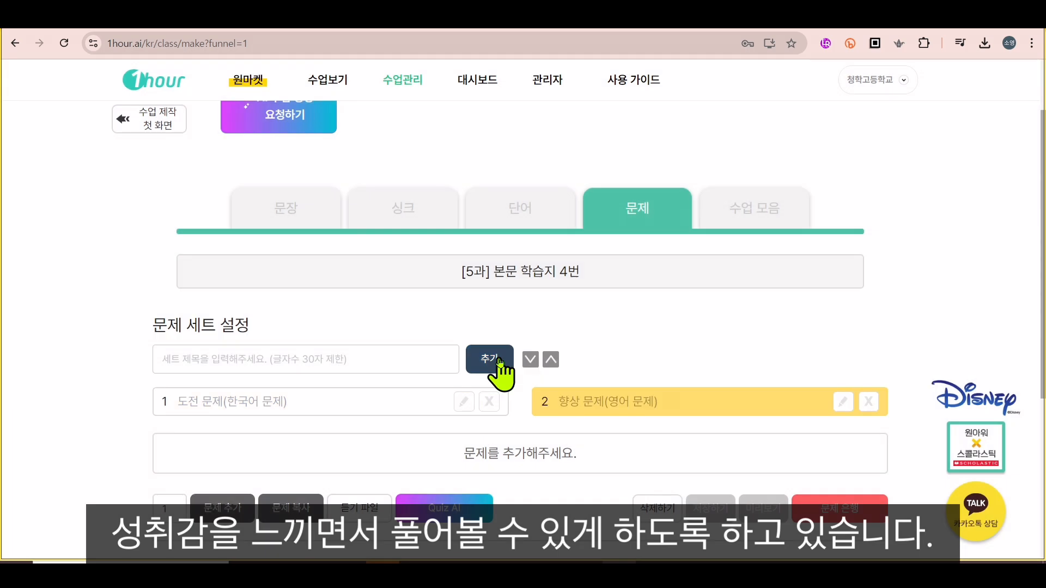
# Step: Generate five Medium 내용 이해 questions with Korean answer choices from the lesson sentences using Quiz AI for the 도전 문제 set
pyautogui.click(346, 404)
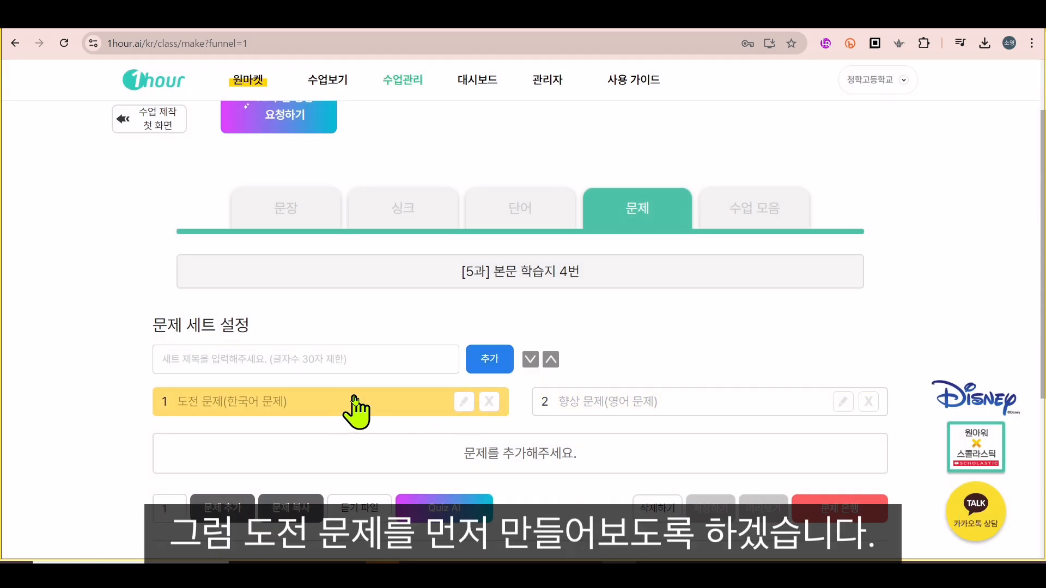
pyautogui.scroll(-1, 393, 431)
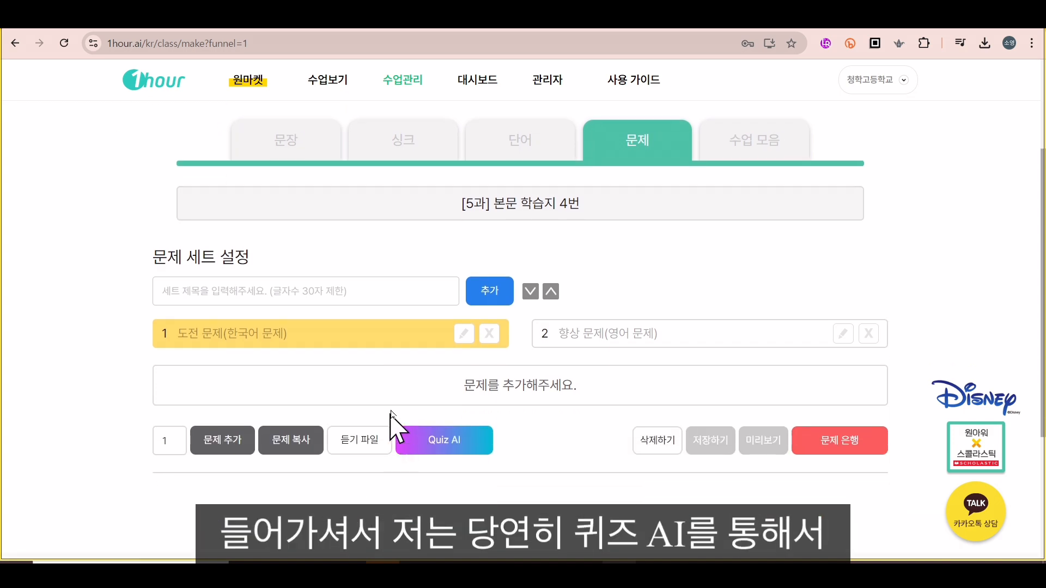
pyautogui.click(457, 448)
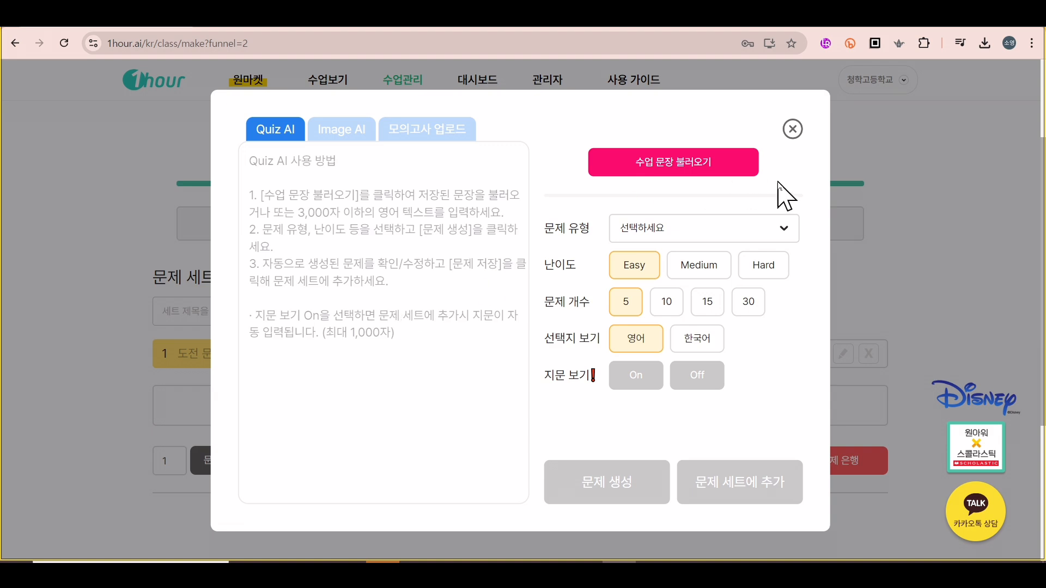
pyautogui.click(756, 234)
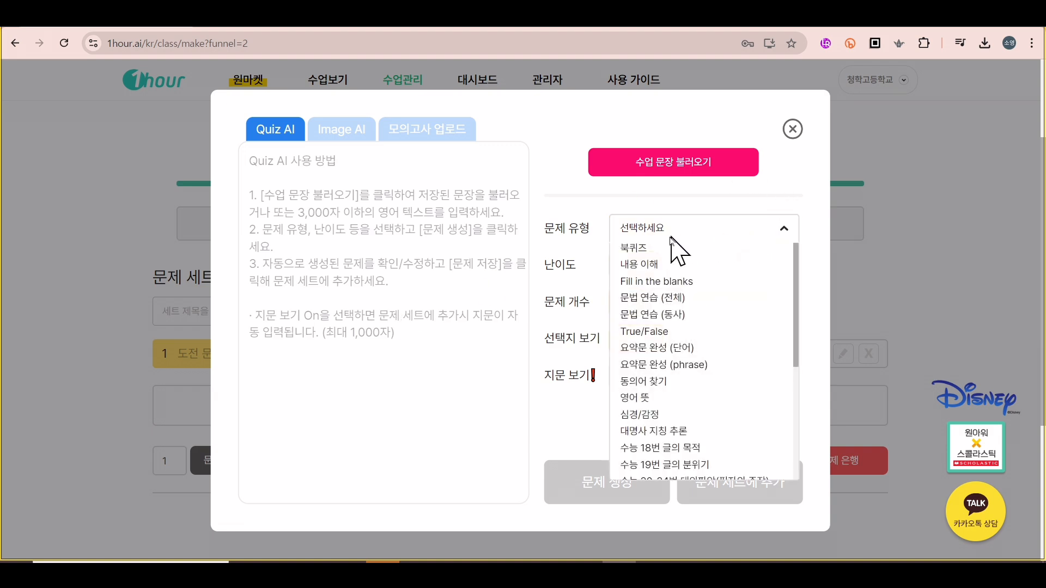
pyautogui.click(650, 267)
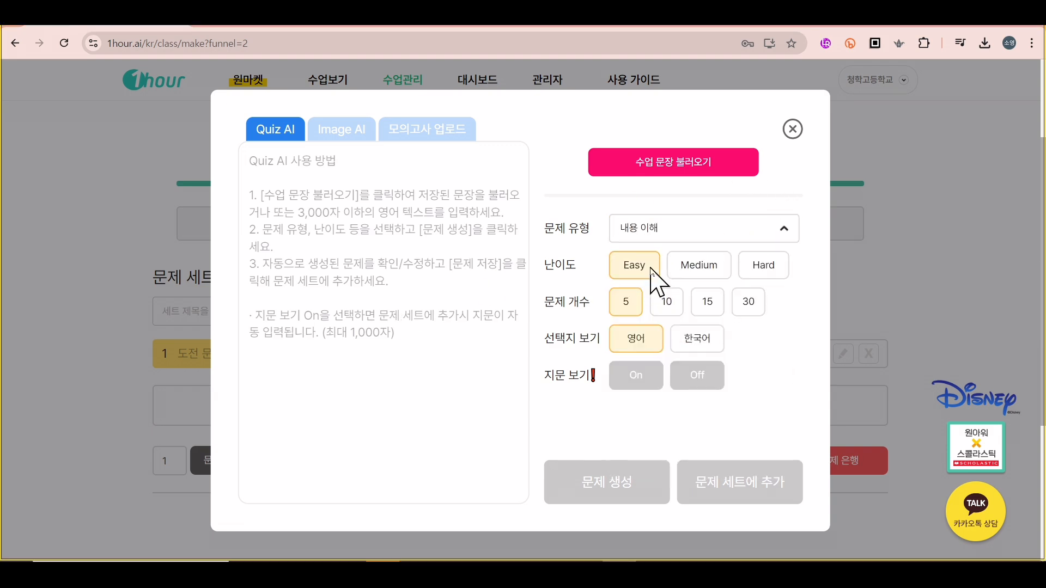
pyautogui.click(713, 270)
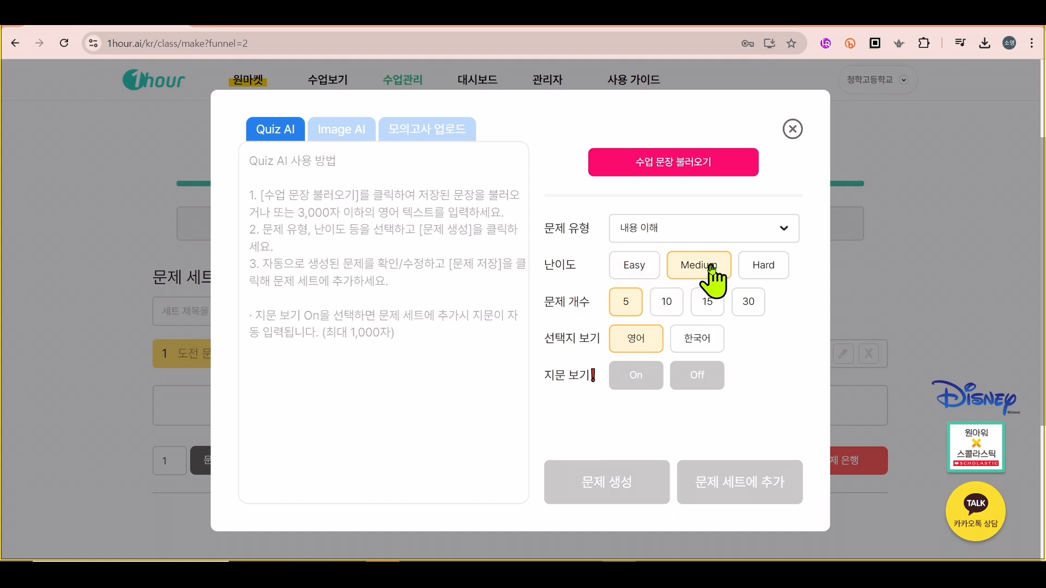
pyautogui.click(706, 345)
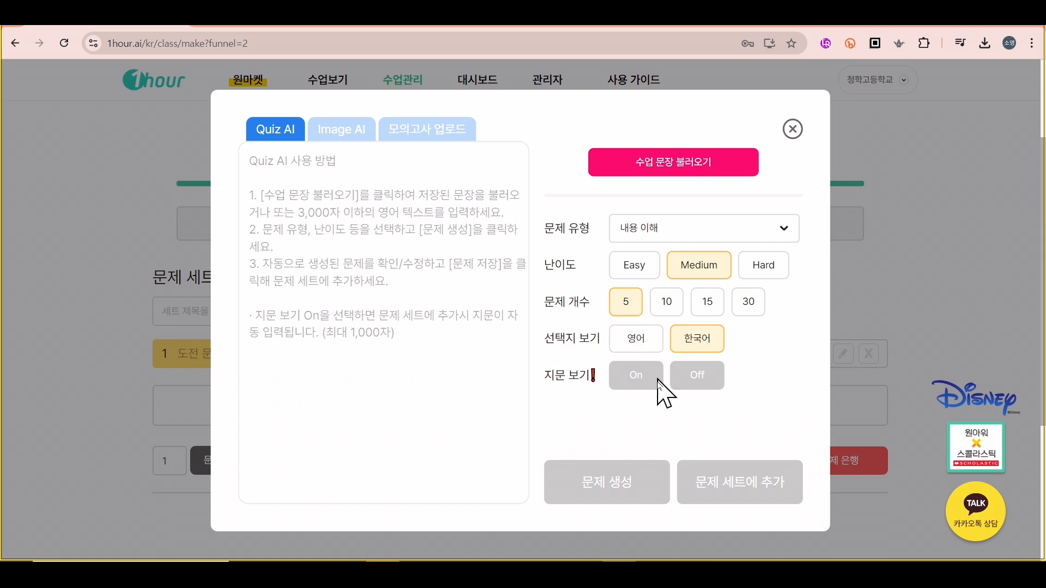
pyautogui.click(706, 170)
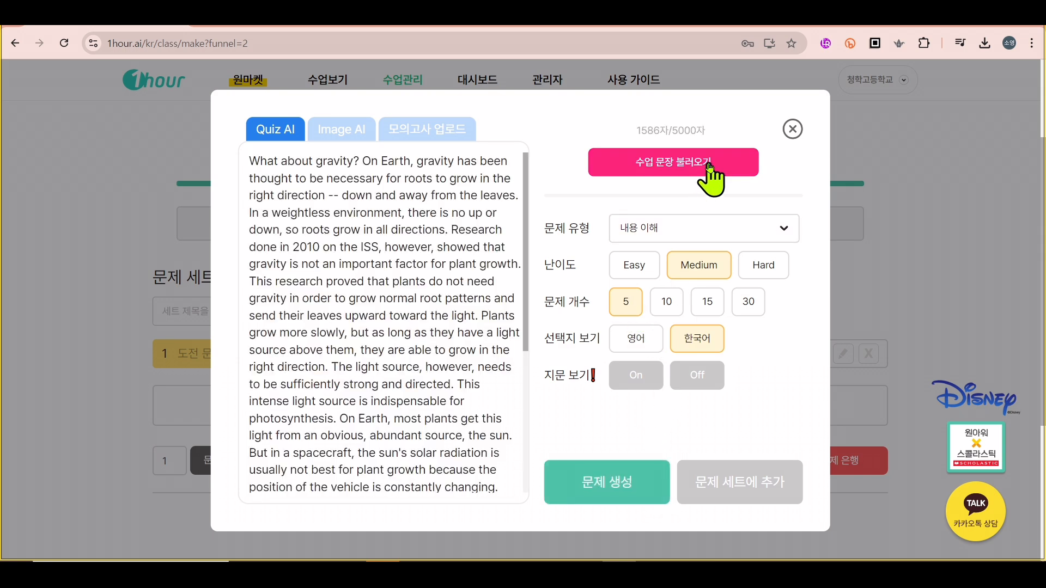
pyautogui.click(634, 491)
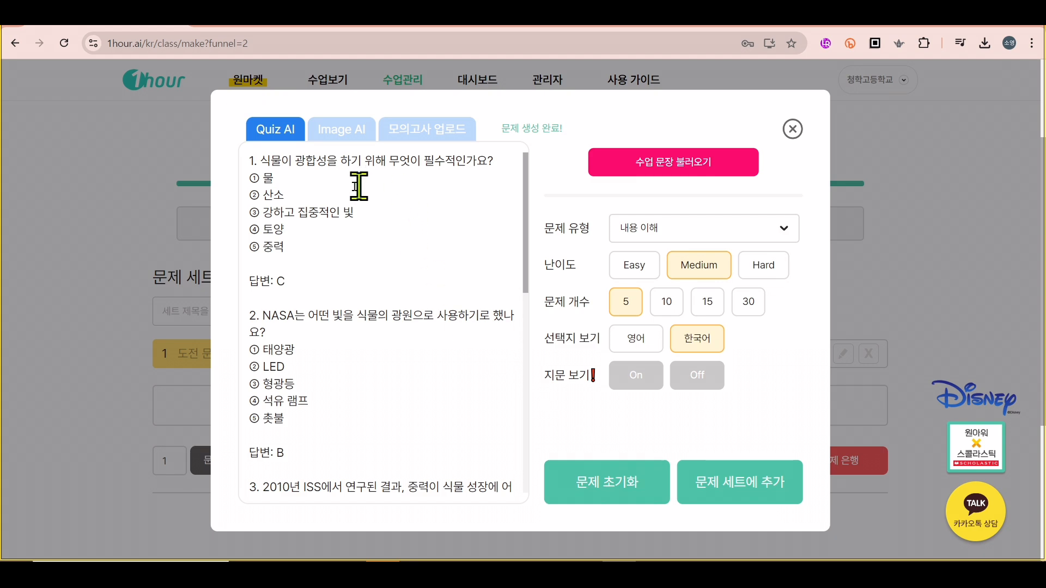
# Step: Review the generated comprehension questions and add them to the 도전 문제(한국어 문제) set
pyautogui.scroll(-5, 373, 292)
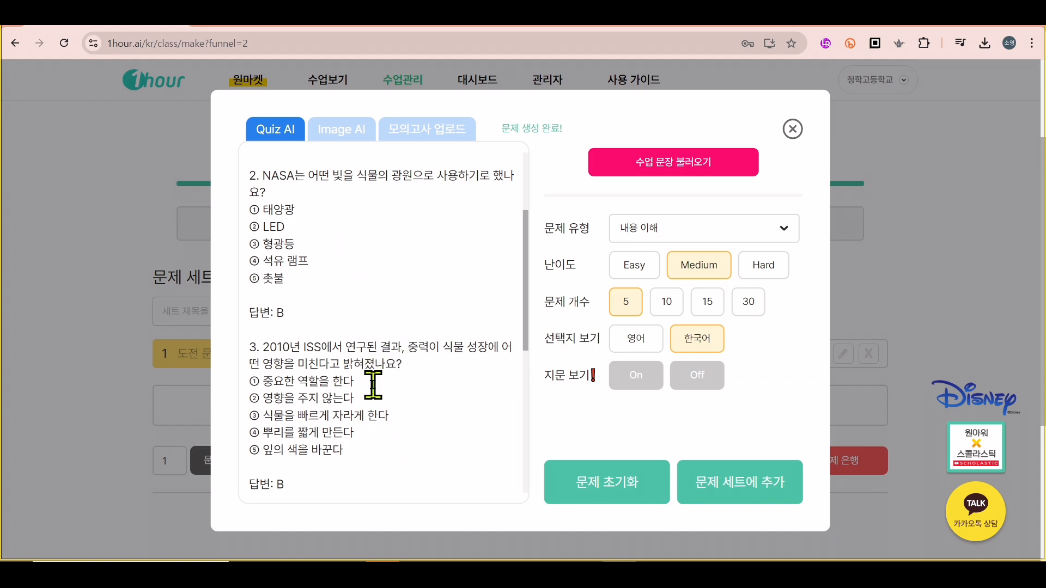
pyautogui.scroll(-1, 373, 381)
pyautogui.scroll(-1, 386, 289)
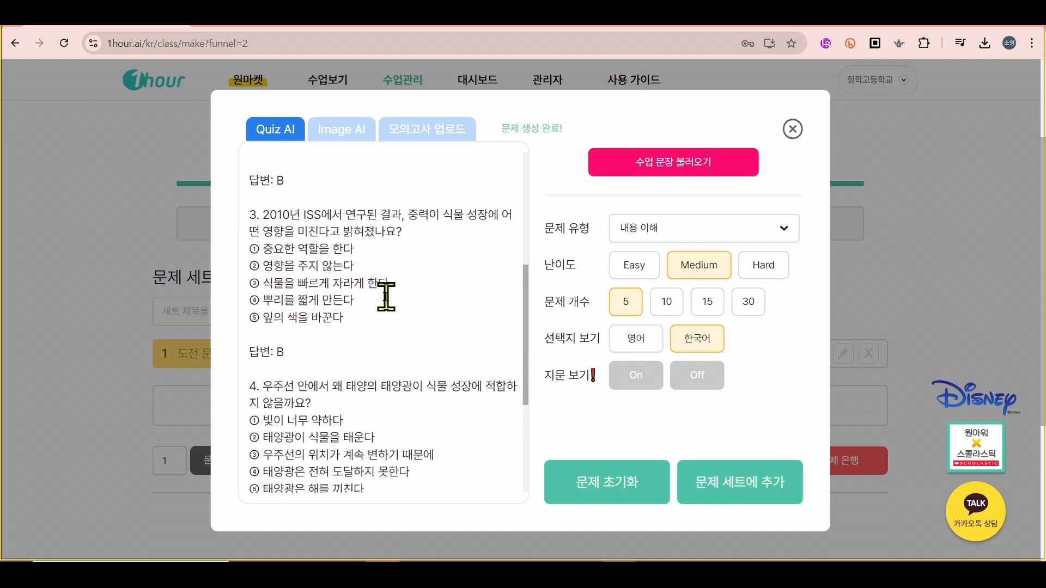
pyautogui.scroll(-1, 385, 297)
pyautogui.scroll(1, 385, 296)
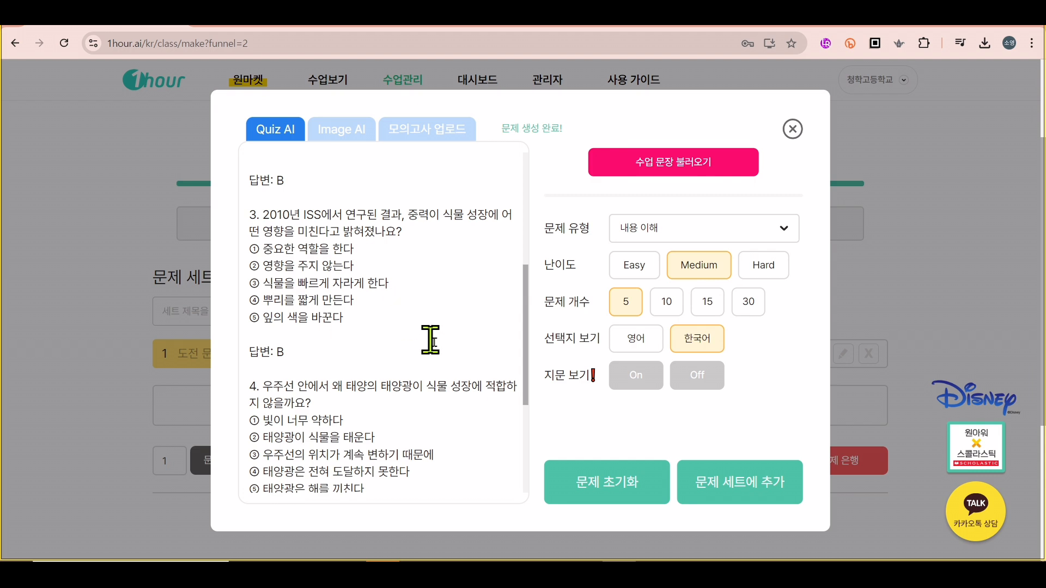
pyautogui.click(754, 493)
pyautogui.scroll(-1, 531, 430)
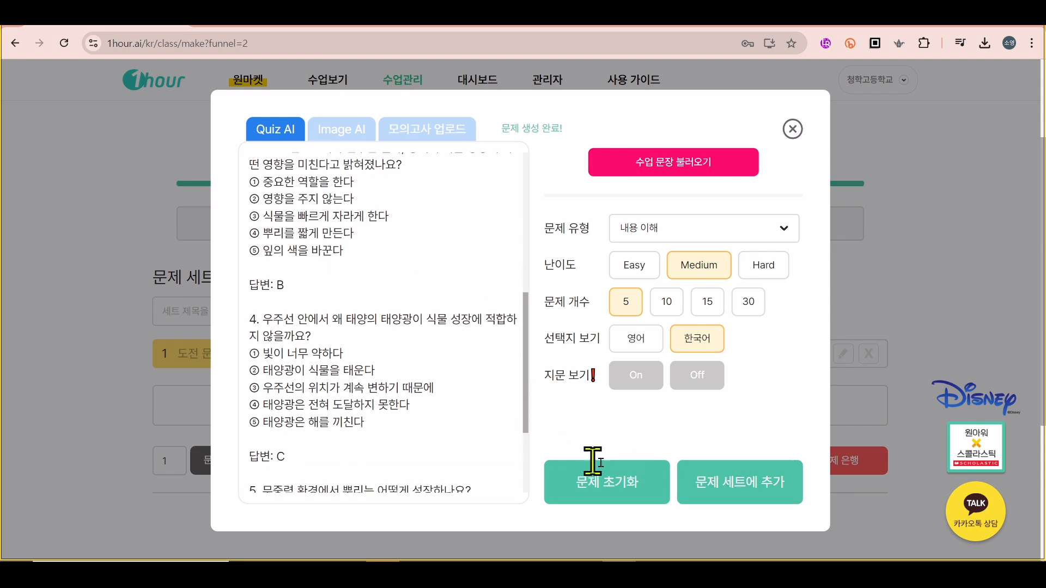
pyautogui.click(754, 493)
# Step: Check the contents and answer choices of the questions added to the 도전 문제 set, up to question 5
pyautogui.scroll(-3, 233, 334)
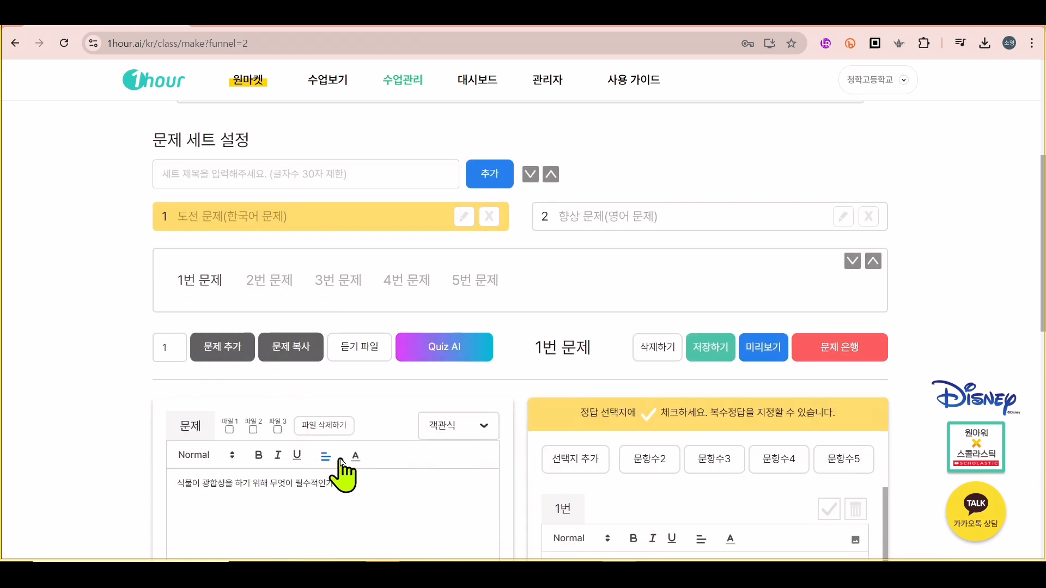
pyautogui.scroll(-2, 371, 463)
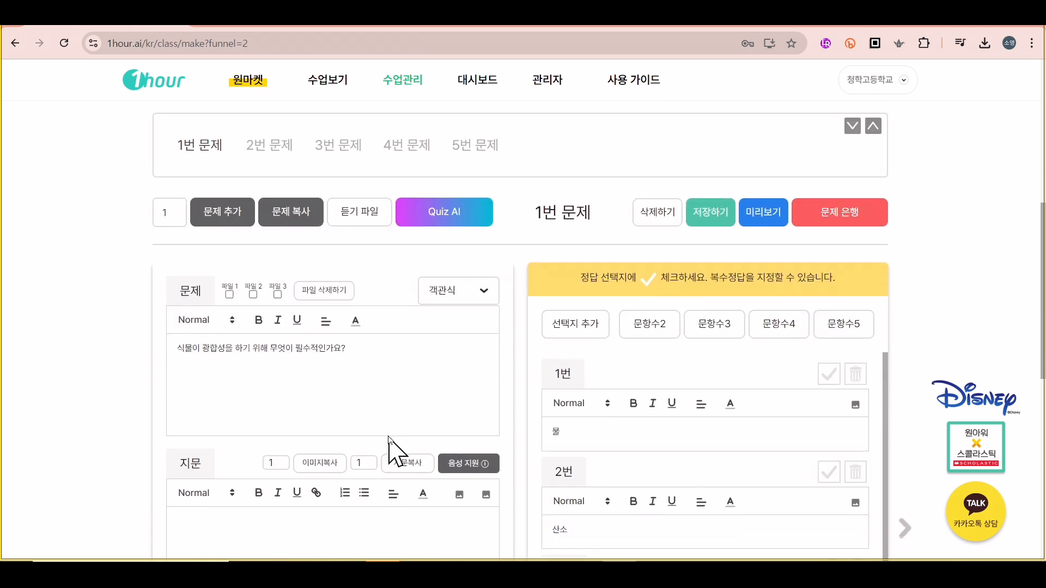
pyautogui.click(347, 155)
pyautogui.click(420, 145)
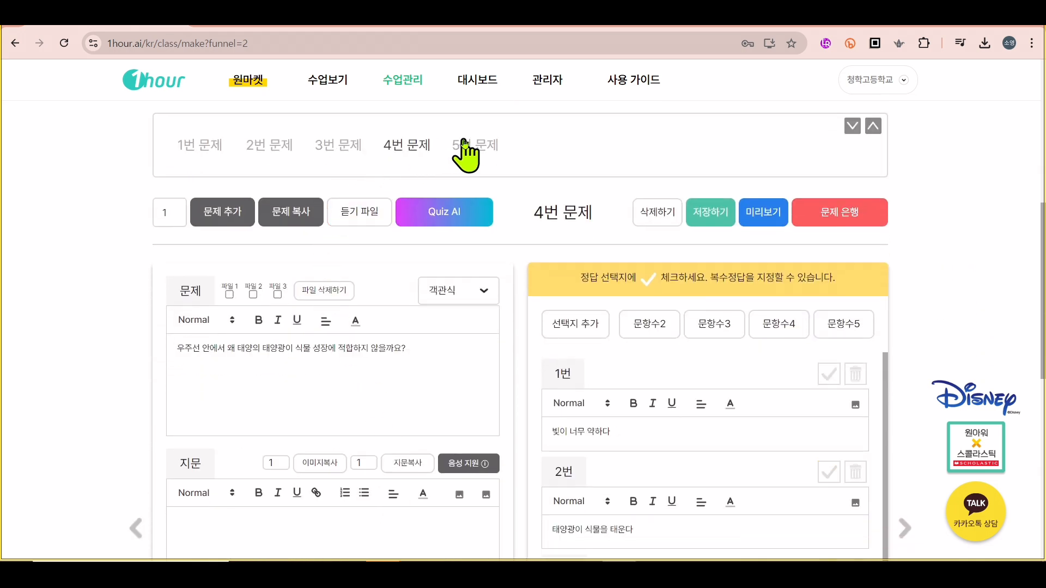
pyautogui.click(465, 145)
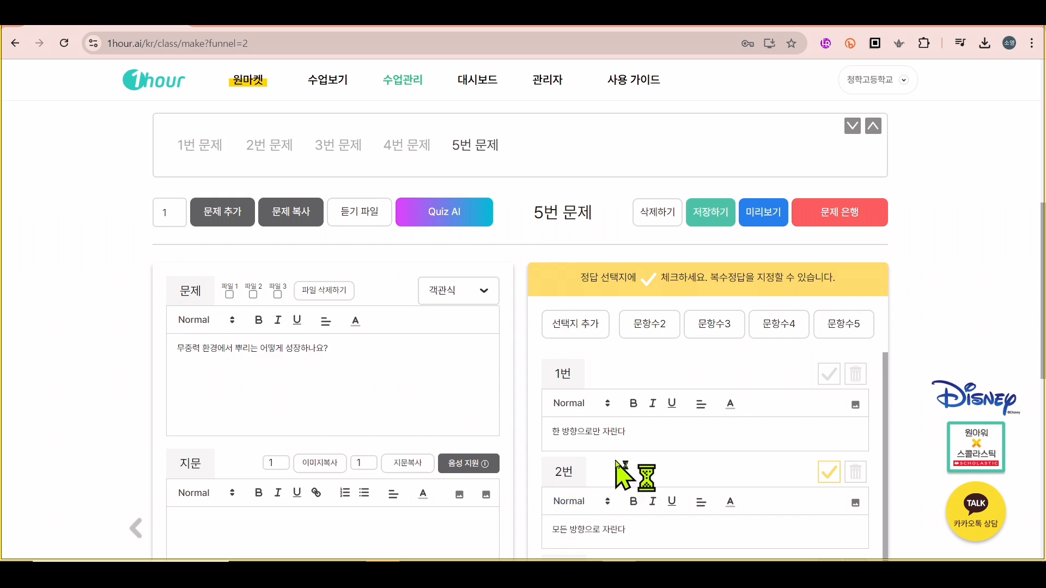
pyautogui.scroll(4, 512, 330)
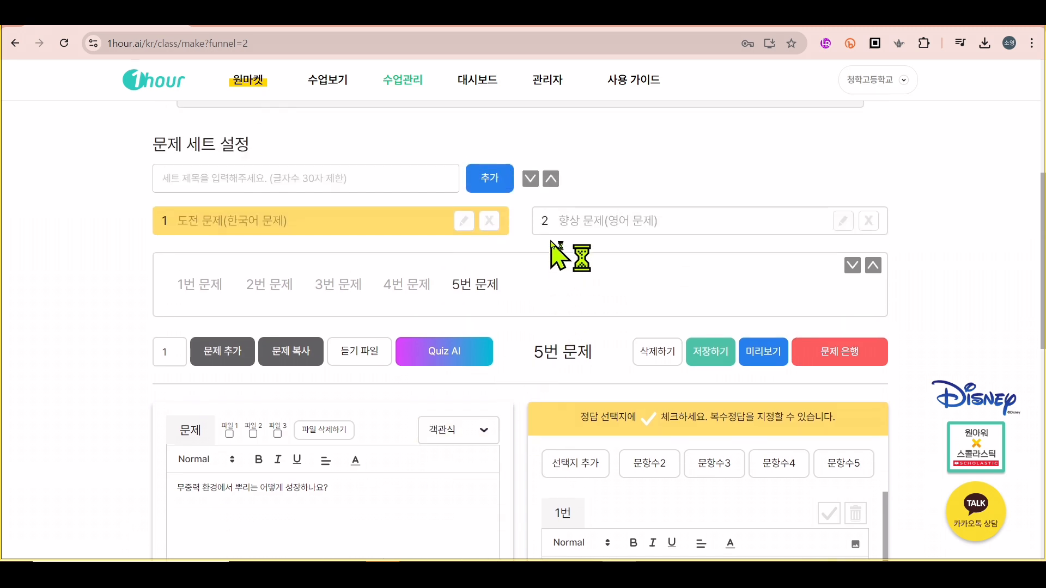
# Step: Generate five Easy 문법 연습 (전체) questions with English answer choices from the lesson sentences using Quiz AI
pyautogui.click(444, 421)
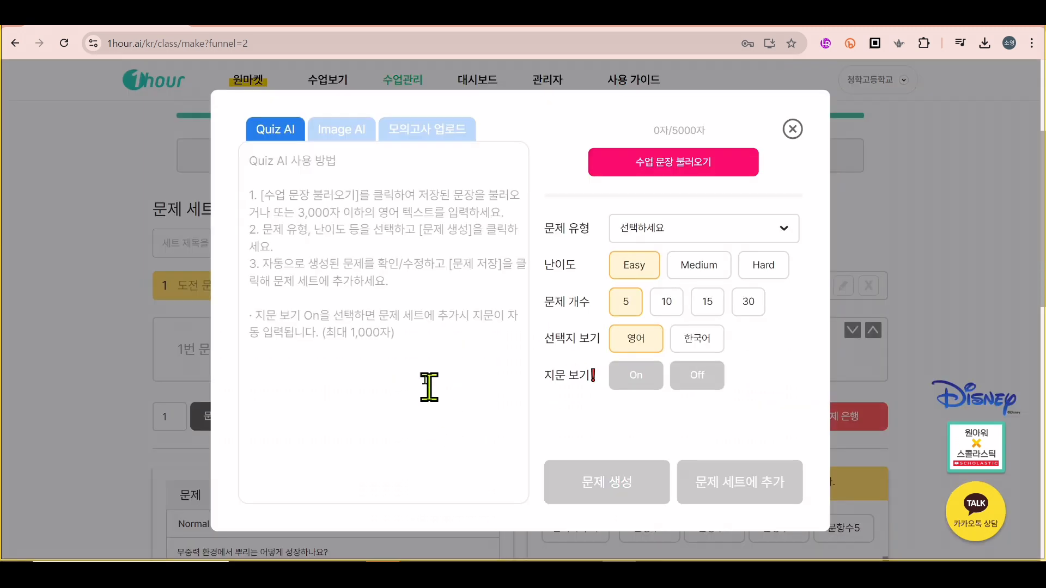
pyautogui.click(679, 227)
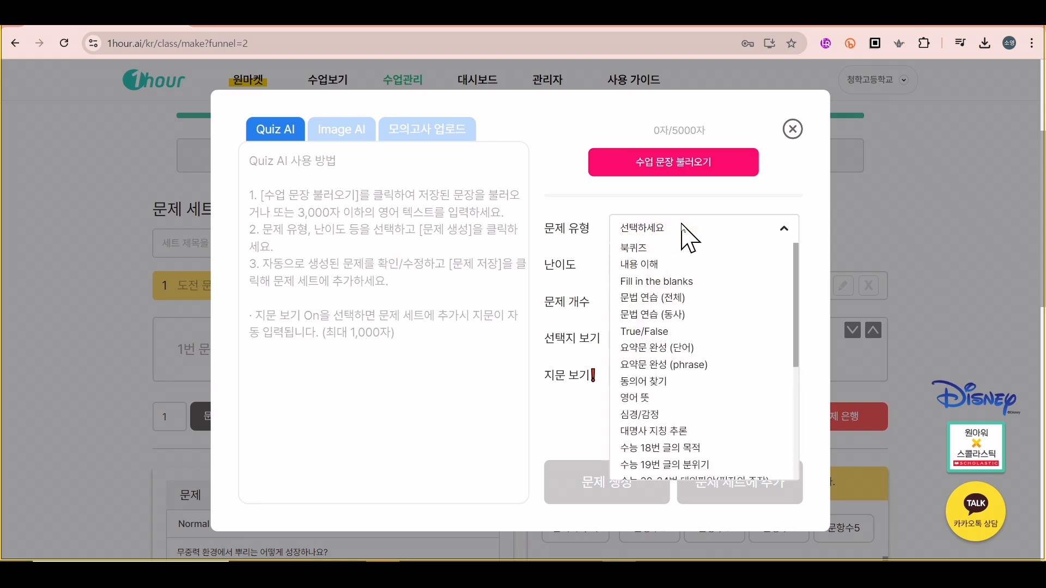
pyautogui.click(666, 303)
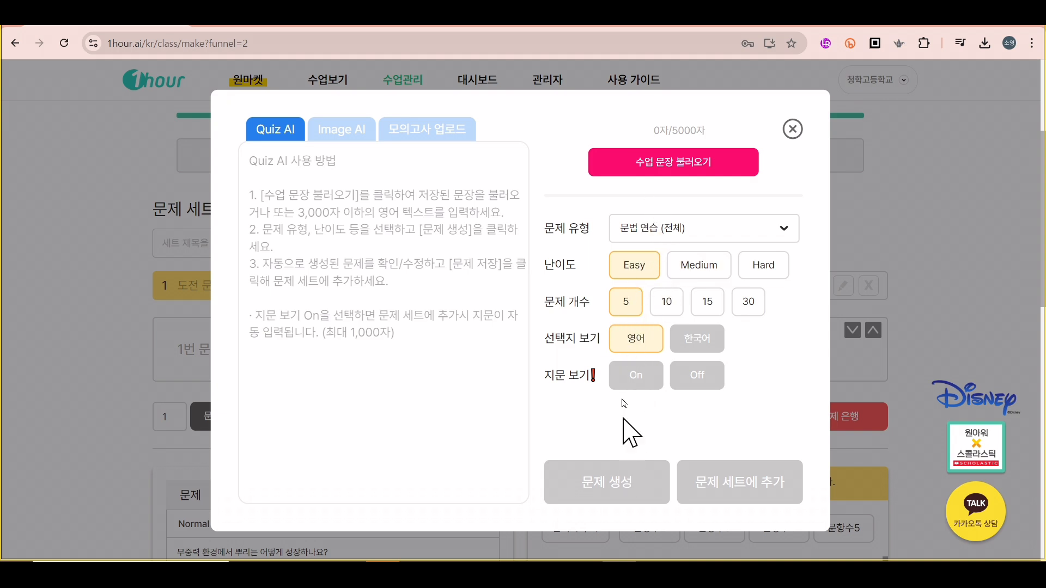
pyautogui.click(677, 169)
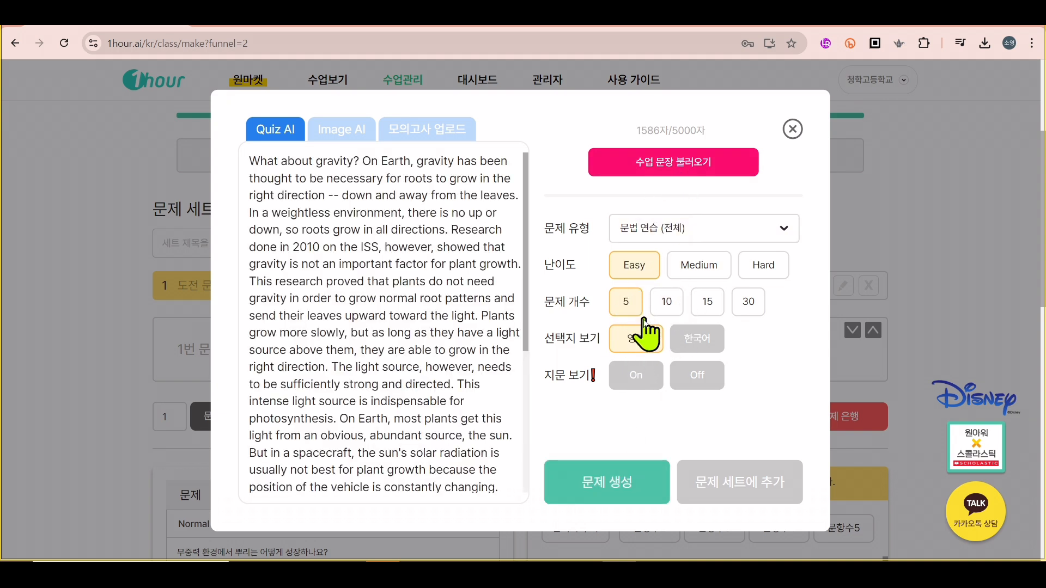
pyautogui.click(611, 489)
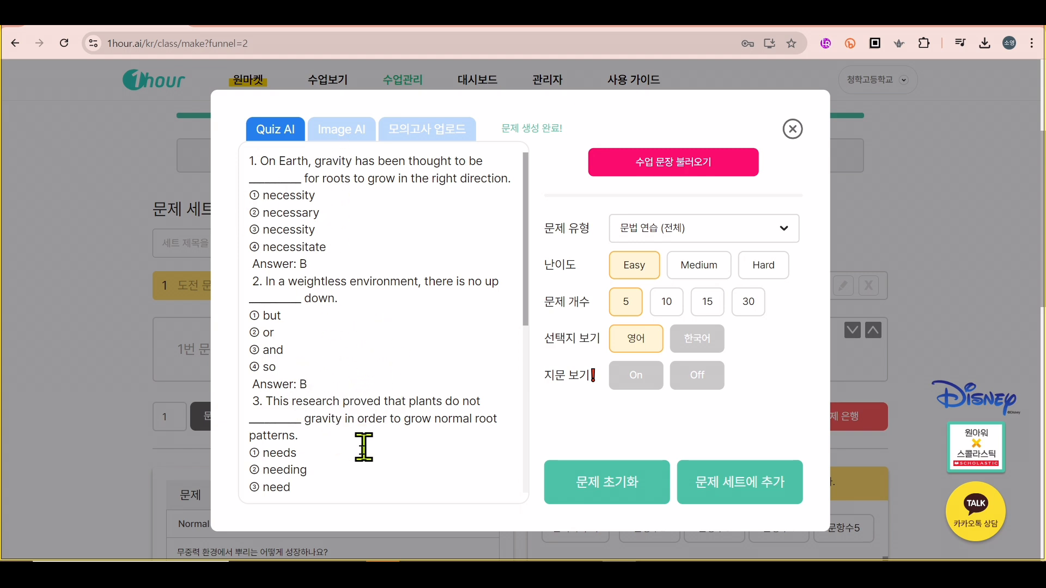
# Step: Regenerate the five 문법 연습 (전체) questions at Medium difficulty, add them to the 도전 문제(한국어 문제) set and open question 10
pyautogui.click(696, 272)
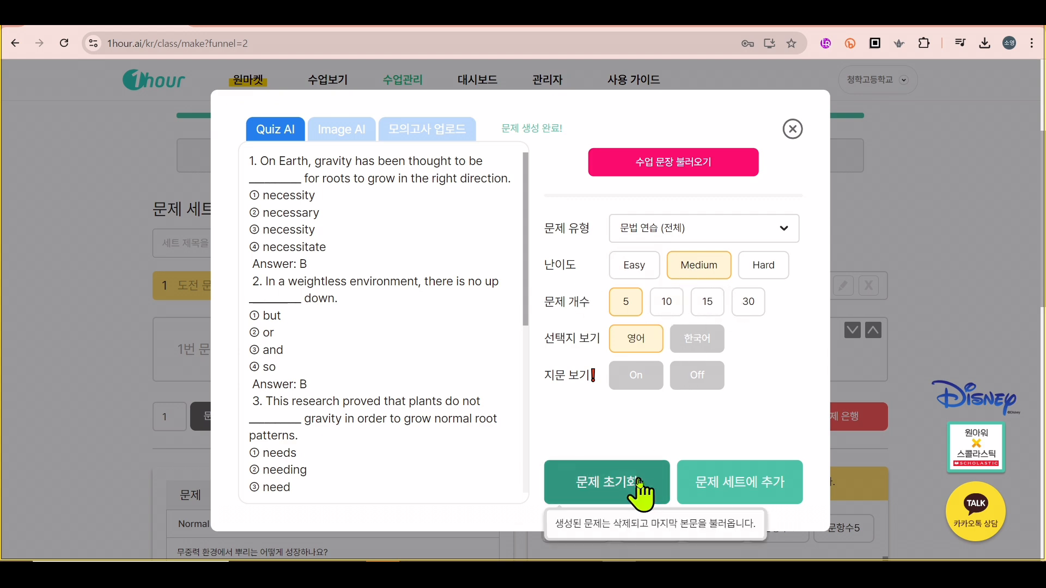
pyautogui.click(616, 487)
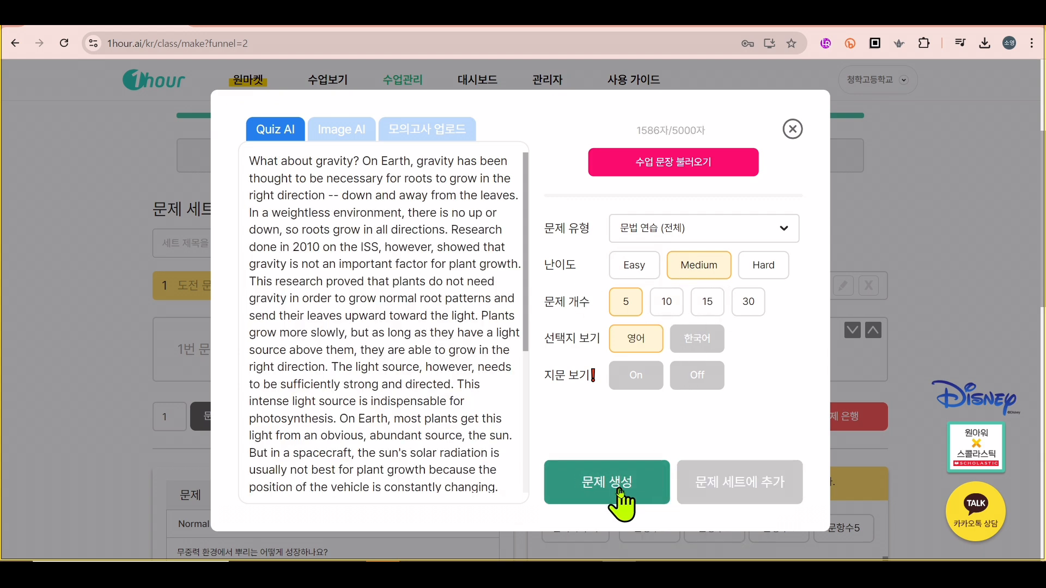
pyautogui.click(630, 488)
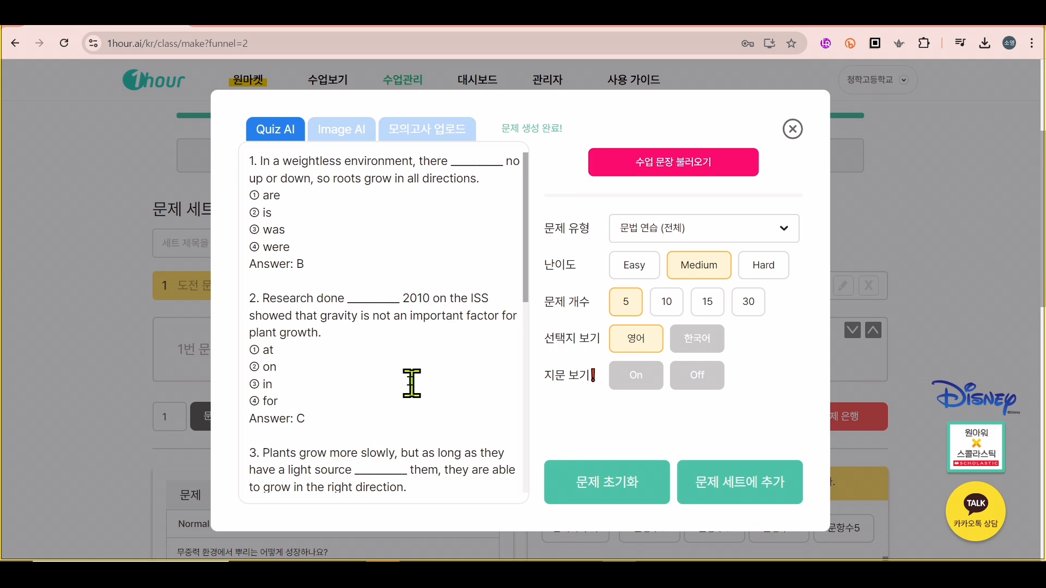
pyautogui.scroll(-9, 409, 380)
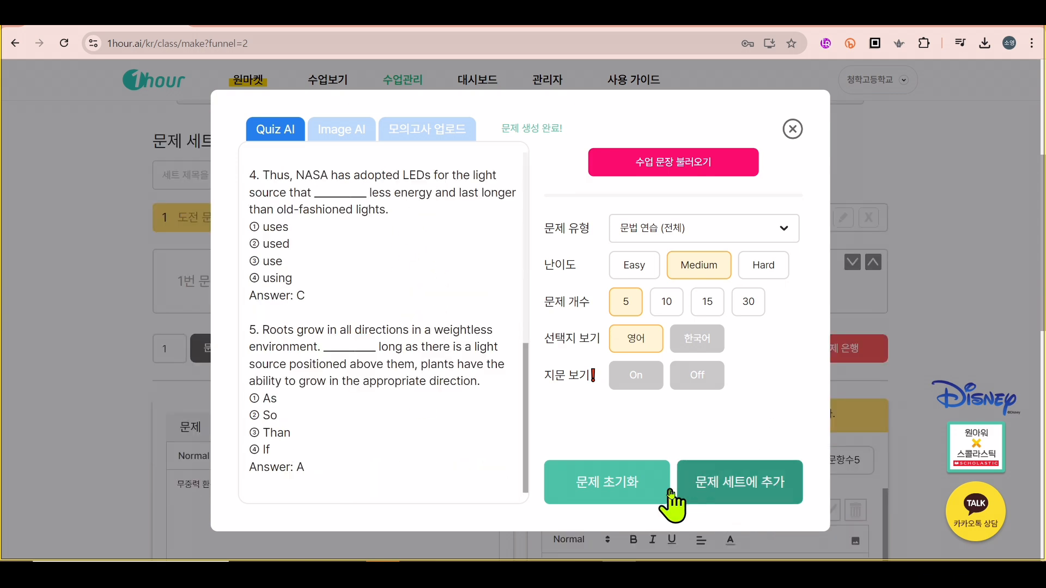
pyautogui.click(749, 493)
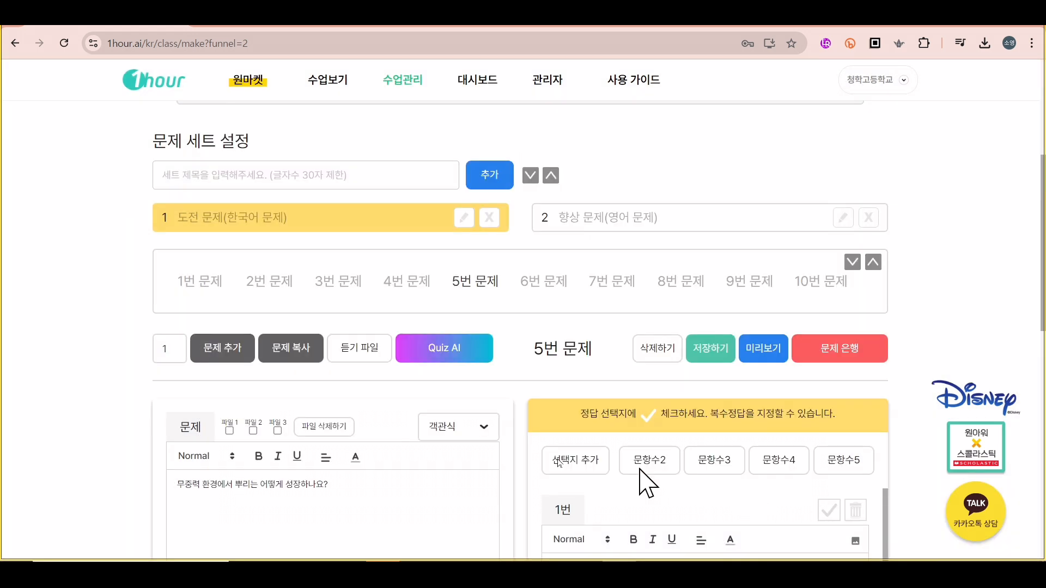
pyautogui.click(815, 285)
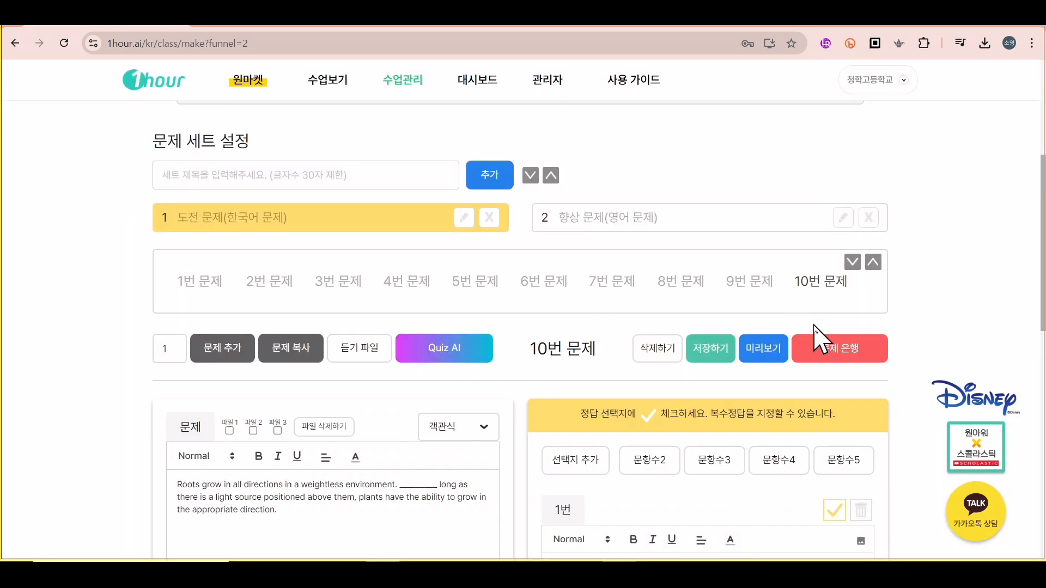
# Step: Generate five Medium 동의어 찾기 questions with the 한국어 option from the lesson sentences using Quiz AI
pyautogui.click(474, 352)
pyautogui.click(706, 231)
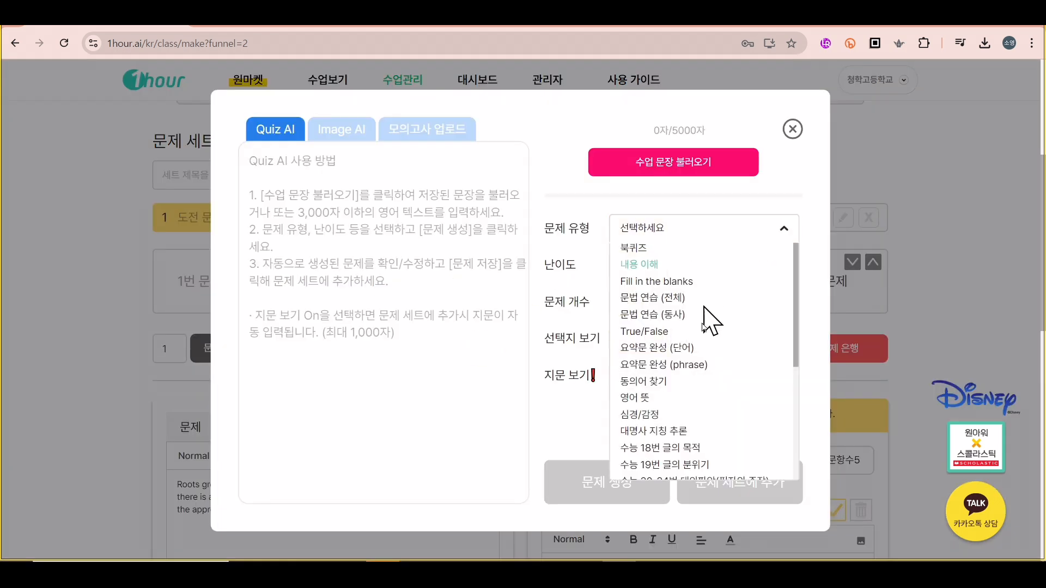
pyautogui.click(661, 382)
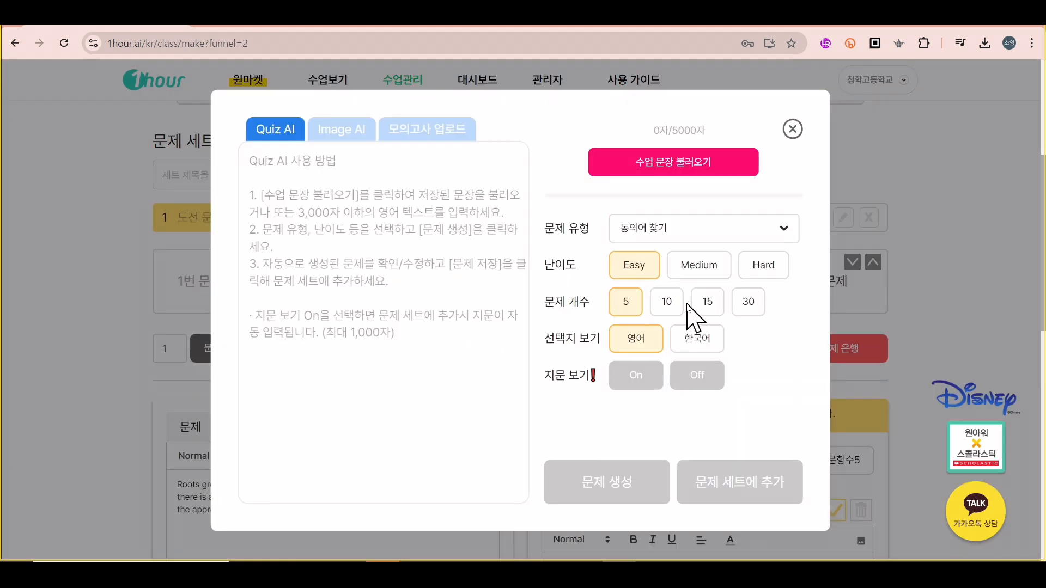
pyautogui.click(703, 341)
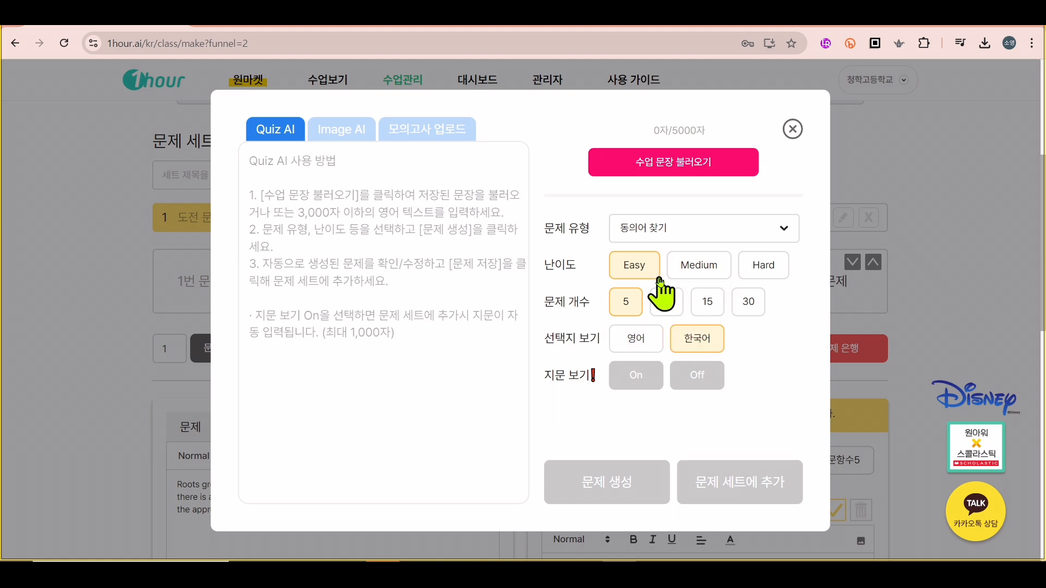
pyautogui.click(699, 256)
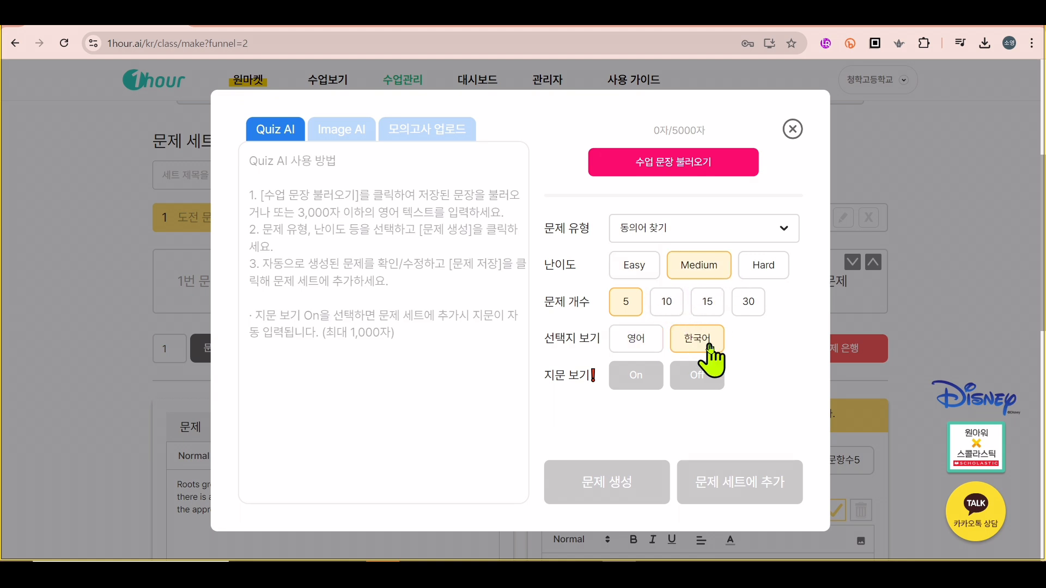
pyautogui.click(718, 166)
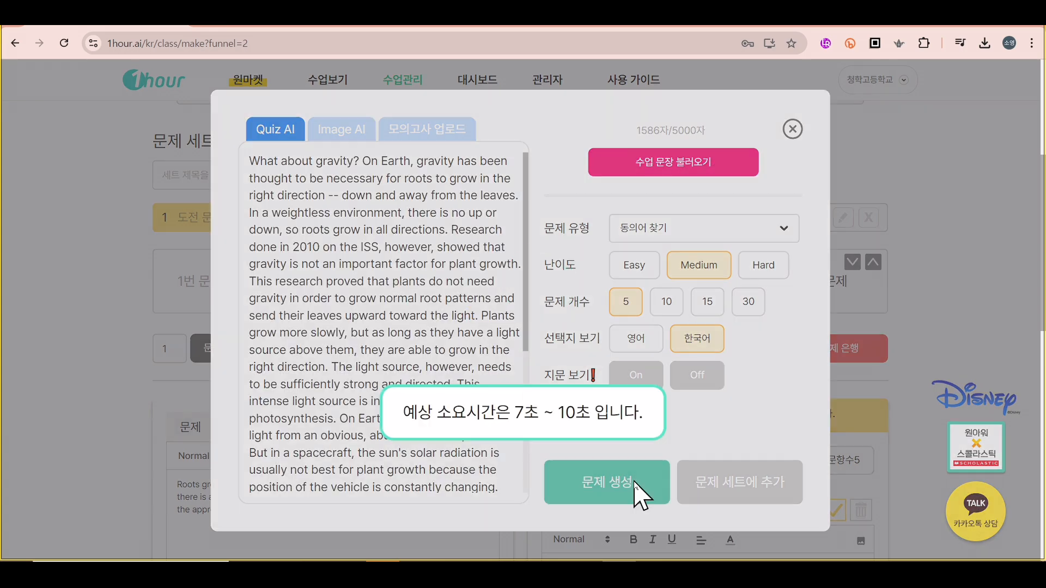
pyautogui.click(635, 484)
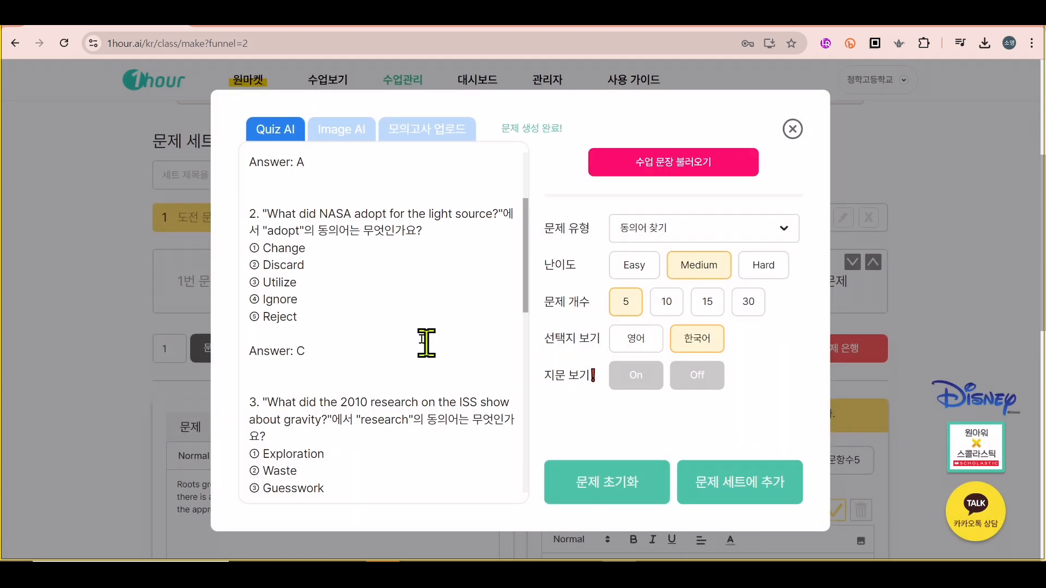
# Step: Review the five generated synonym questions and add them to the 도전 문제(한국어 문제) set
pyautogui.scroll(5, 426, 343)
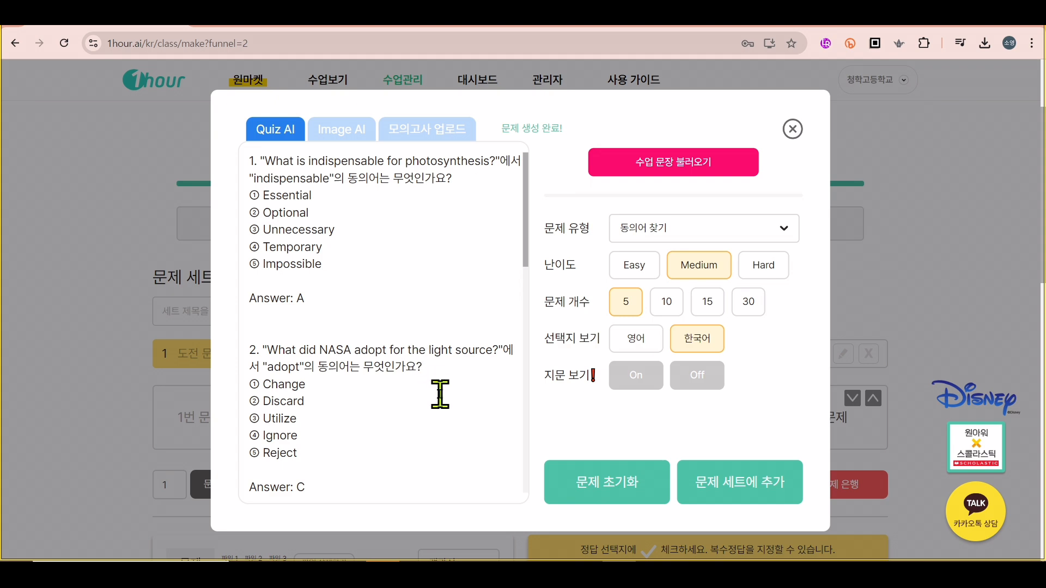
pyautogui.scroll(-3, 326, 430)
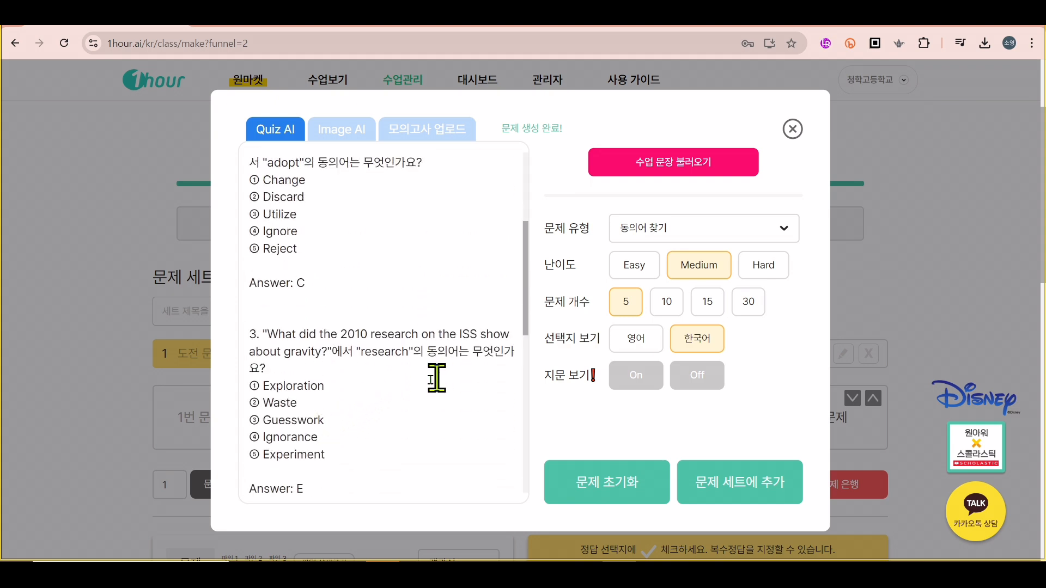
pyautogui.scroll(-1, 404, 387)
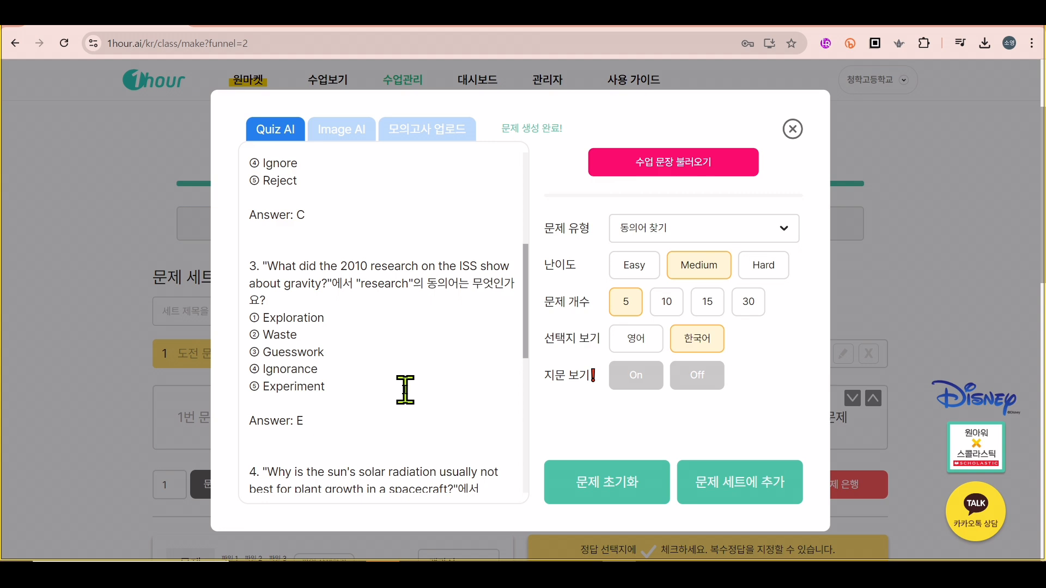
pyautogui.scroll(-1, 405, 389)
pyautogui.scroll(-3, 406, 390)
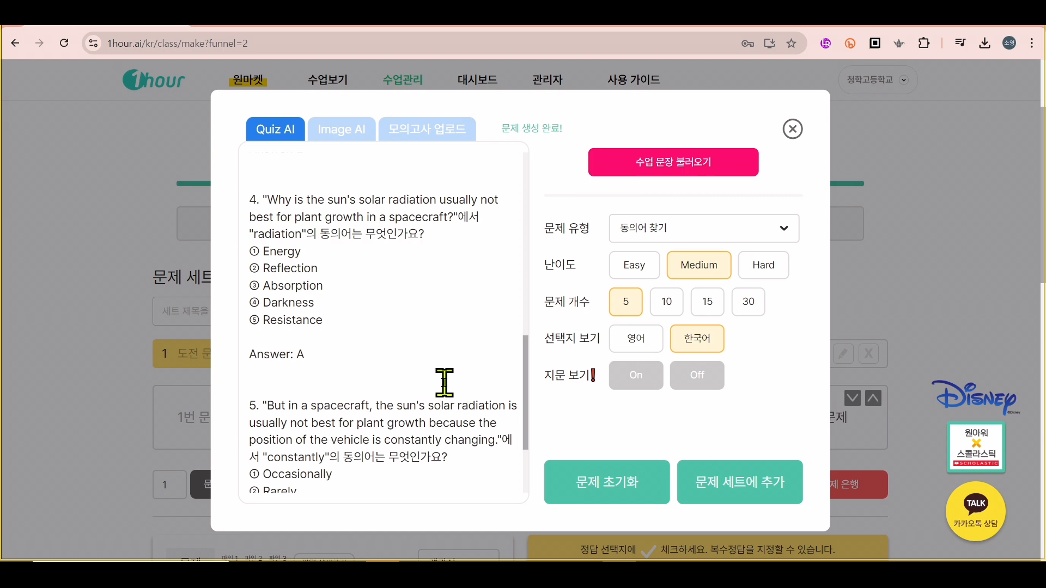
pyautogui.scroll(-3, 445, 395)
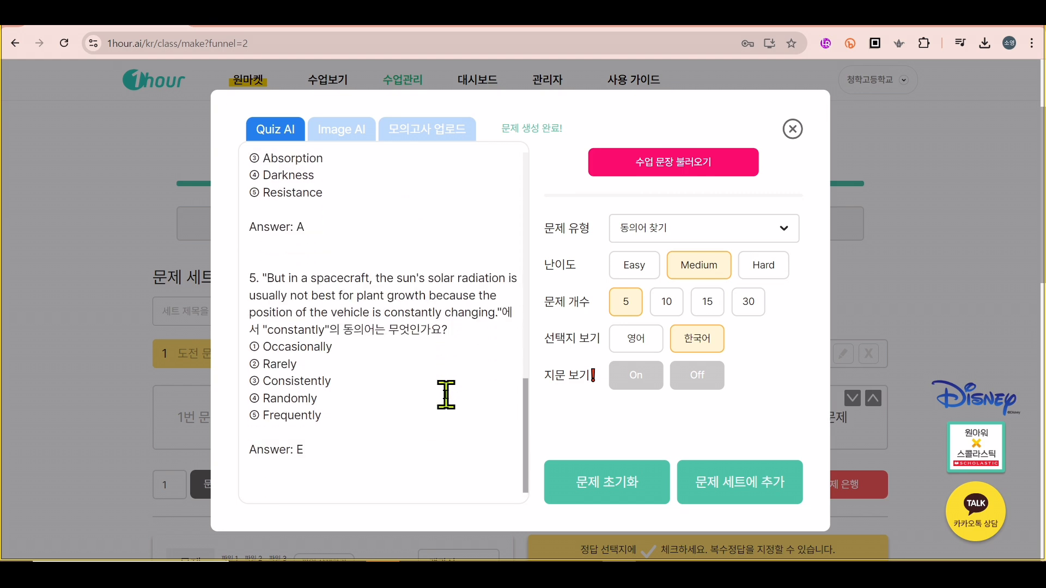
pyautogui.click(742, 484)
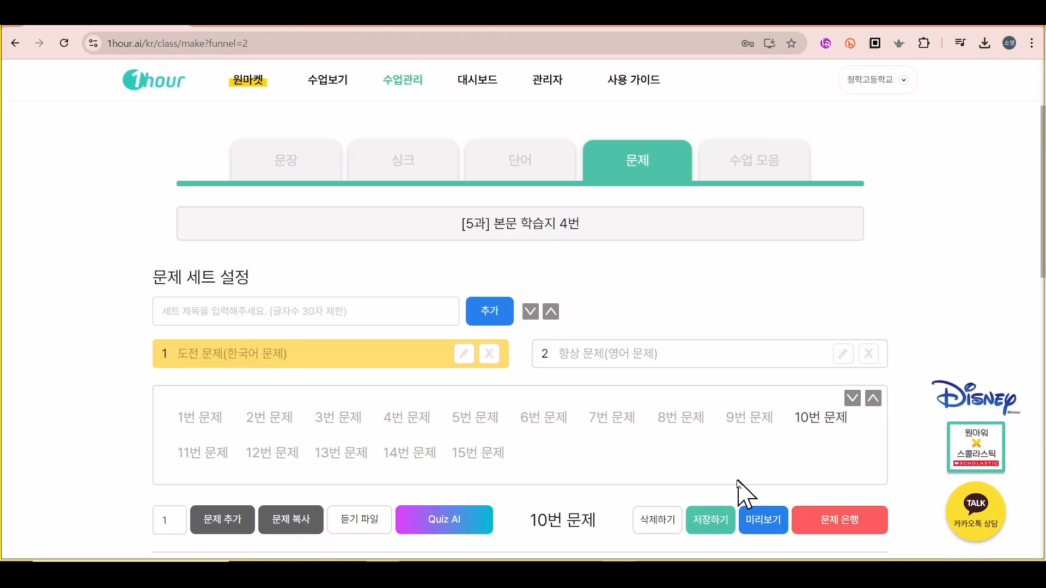
# Step: Delete question 14, the synonym question about "radiation", from the 도전 문제 set
pyautogui.scroll(-5, 518, 484)
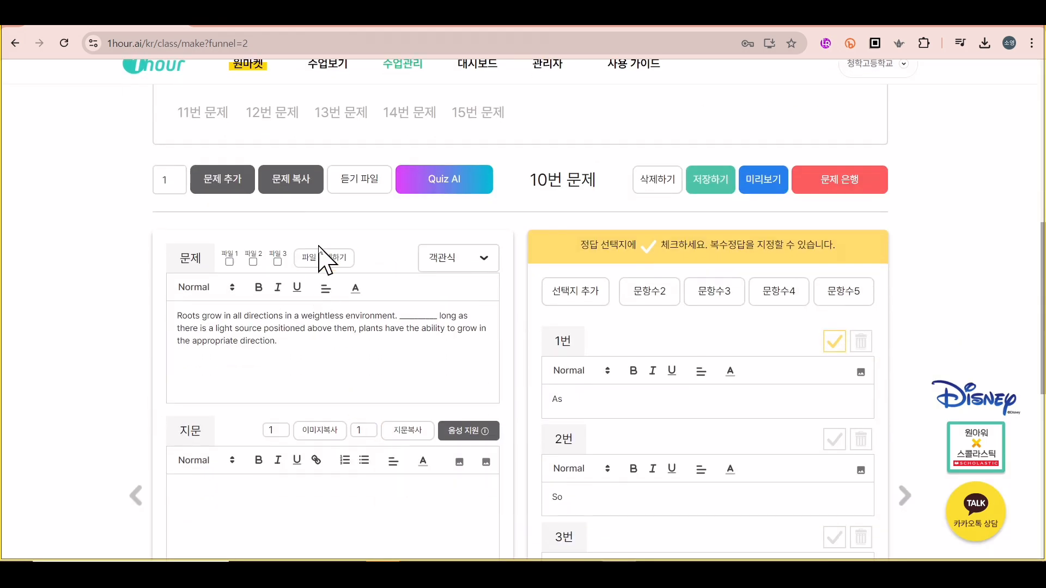
pyautogui.click(409, 182)
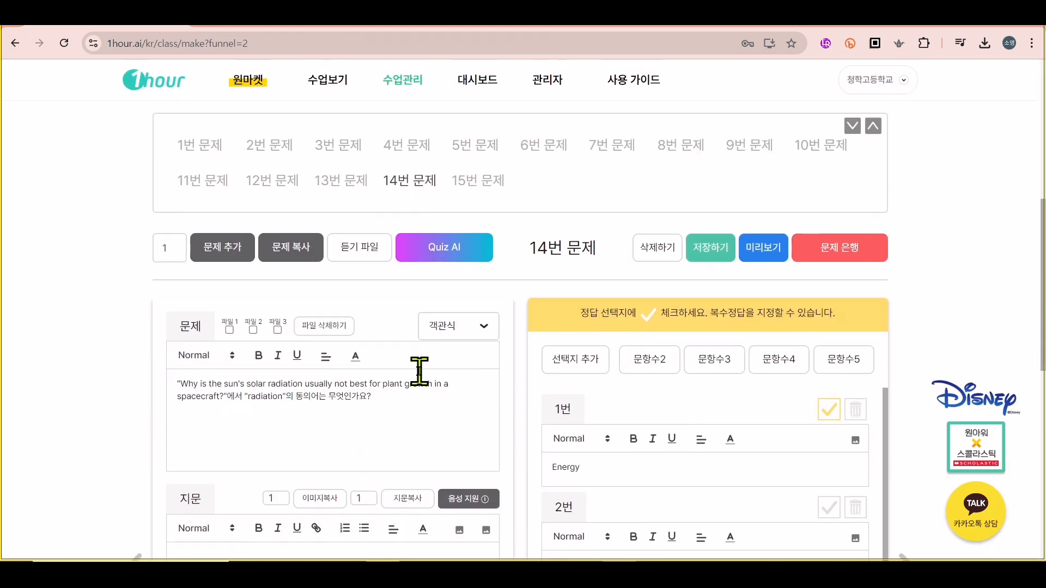
pyautogui.scroll(-3, 502, 448)
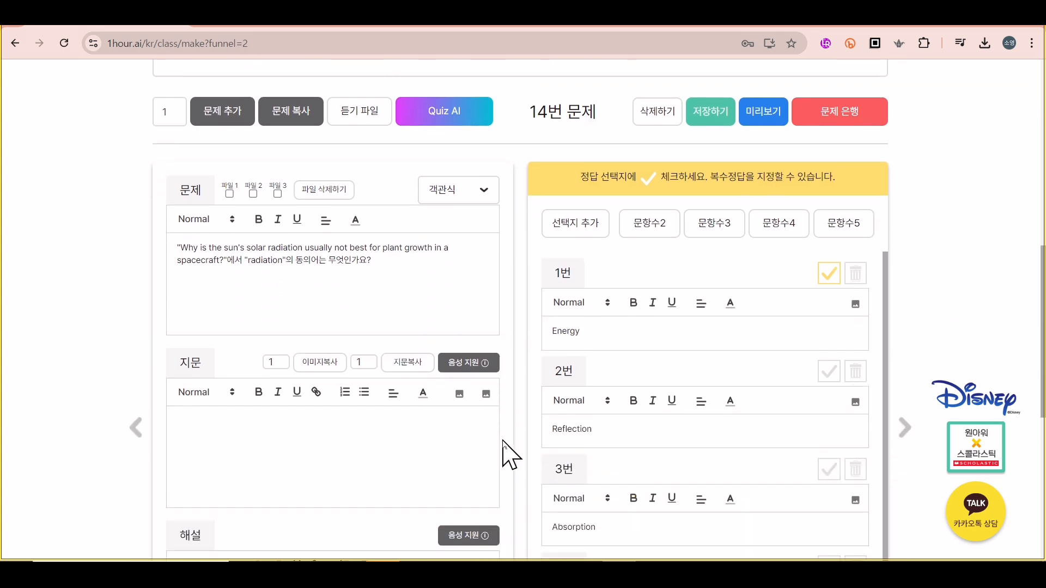
pyautogui.scroll(1, 505, 438)
pyautogui.click(658, 182)
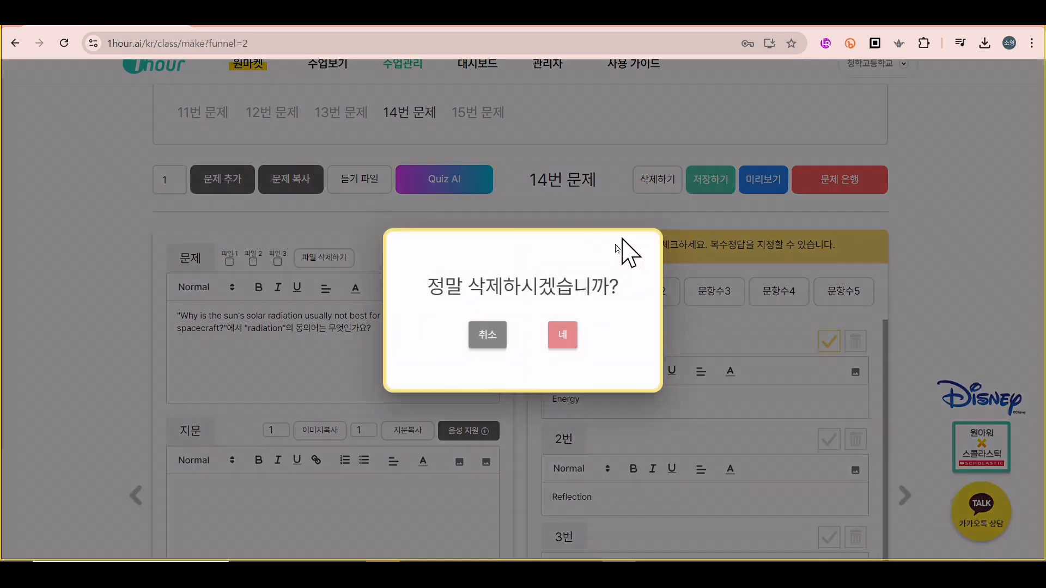
pyautogui.click(562, 349)
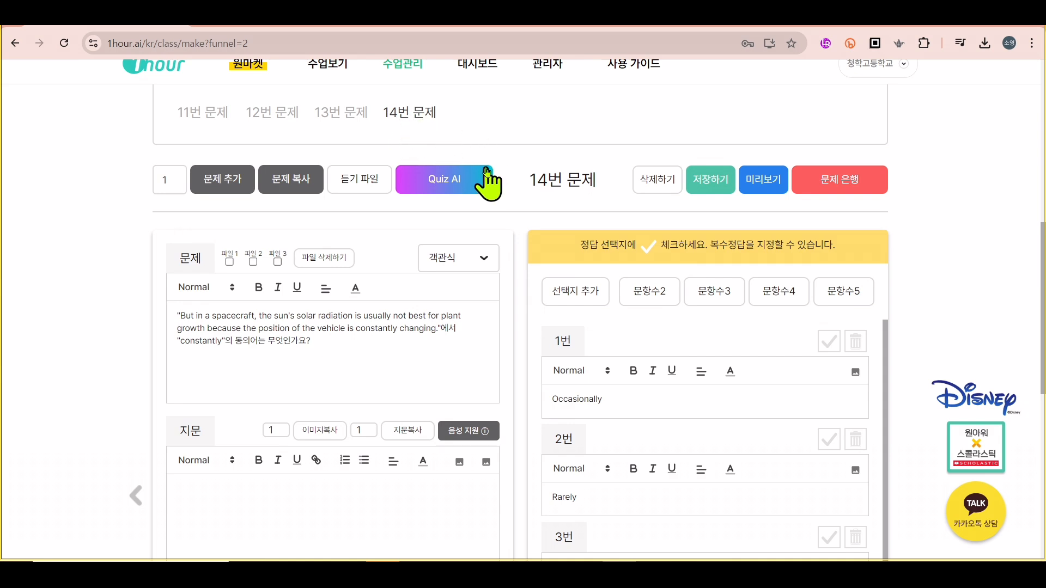
# Step: Save the questions of the 도전 문제(한국어 문제) set
pyautogui.scroll(2, 479, 182)
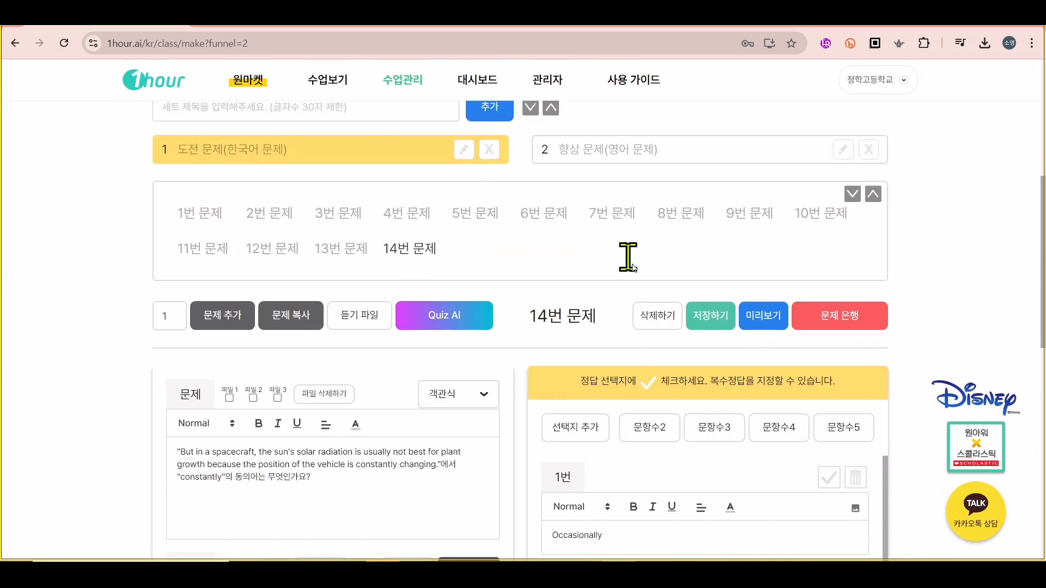
pyautogui.click(716, 324)
pyautogui.click(726, 327)
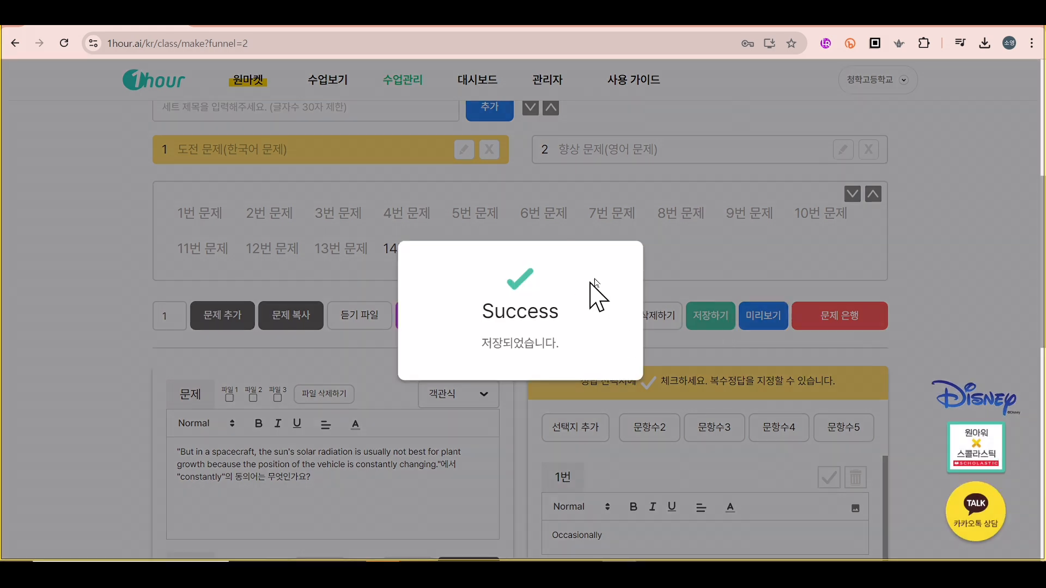
# Step: Generate five Hard Fill in the blanks questions with English answer choices from the lesson sentences for the 향상 문제(영어 문제) set
pyautogui.click(757, 154)
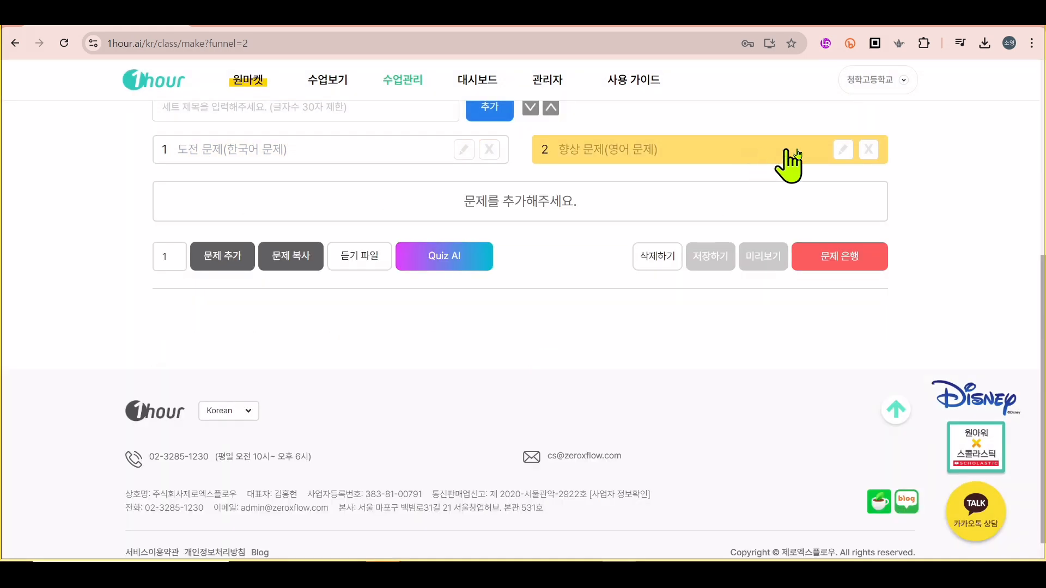
pyautogui.click(472, 262)
pyautogui.click(670, 229)
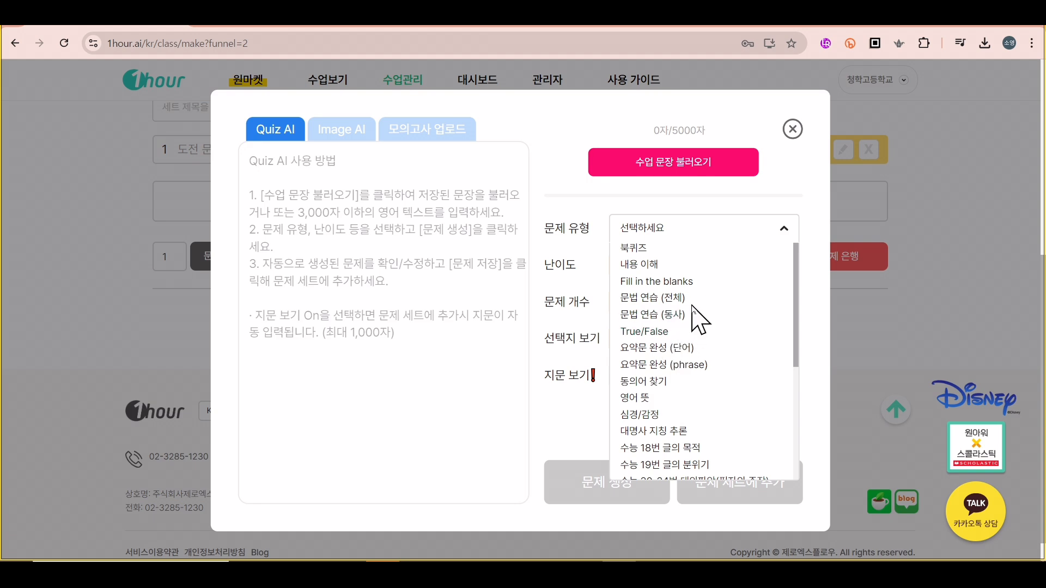
pyautogui.click(688, 284)
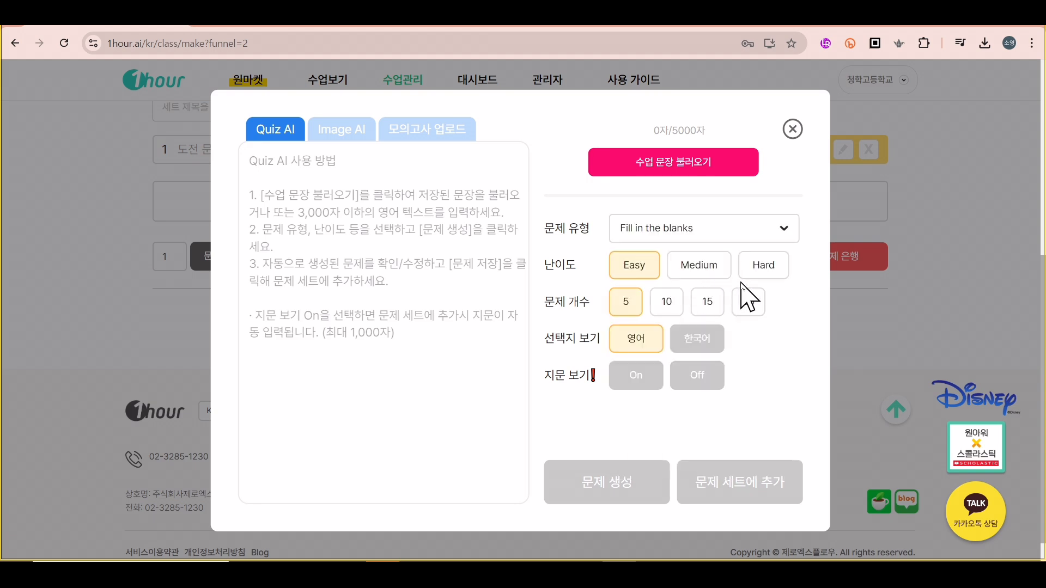
pyautogui.click(763, 267)
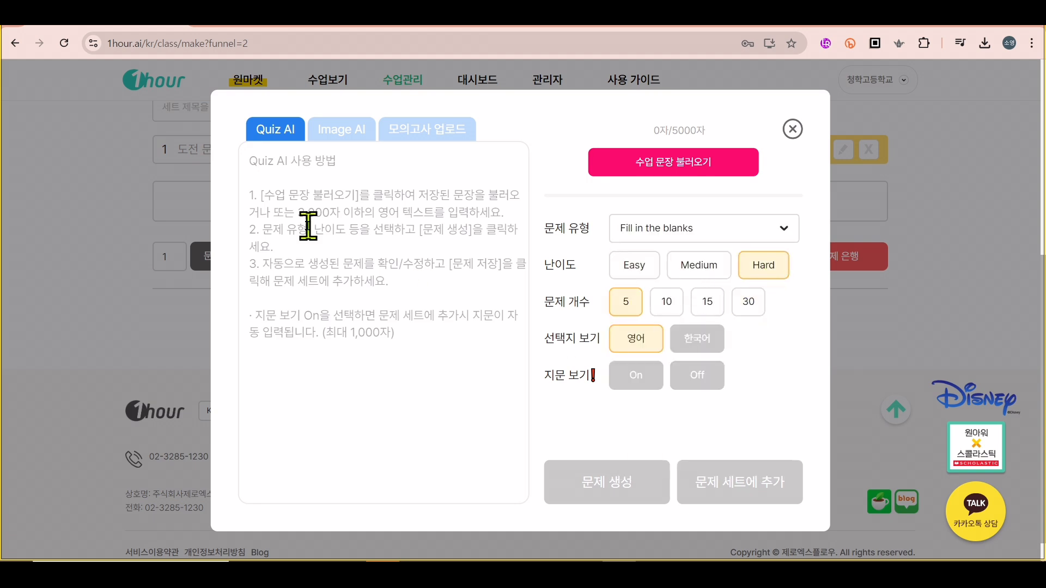
pyautogui.click(689, 163)
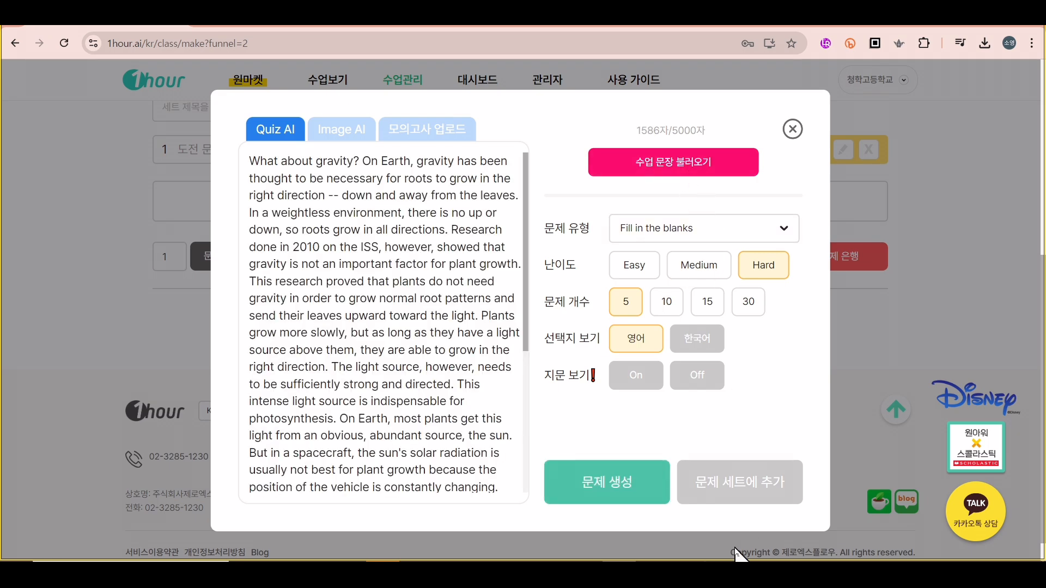
pyautogui.click(655, 495)
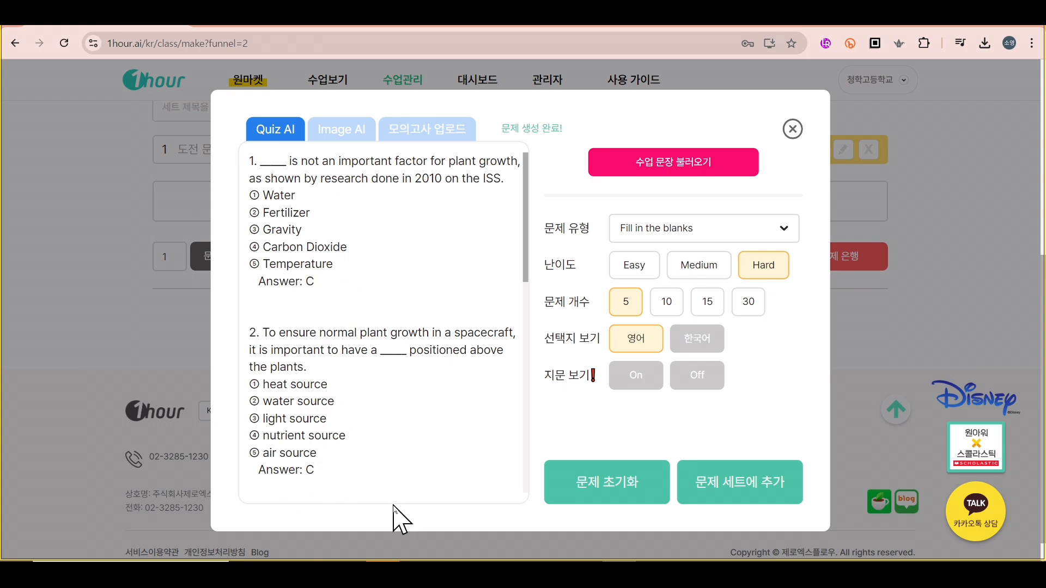
# Step: Discard the generated fill-in-the-blank questions and generate five Hard 내용 이해 questions with English answer choices instead
pyautogui.scroll(-5, 398, 484)
pyautogui.click(694, 228)
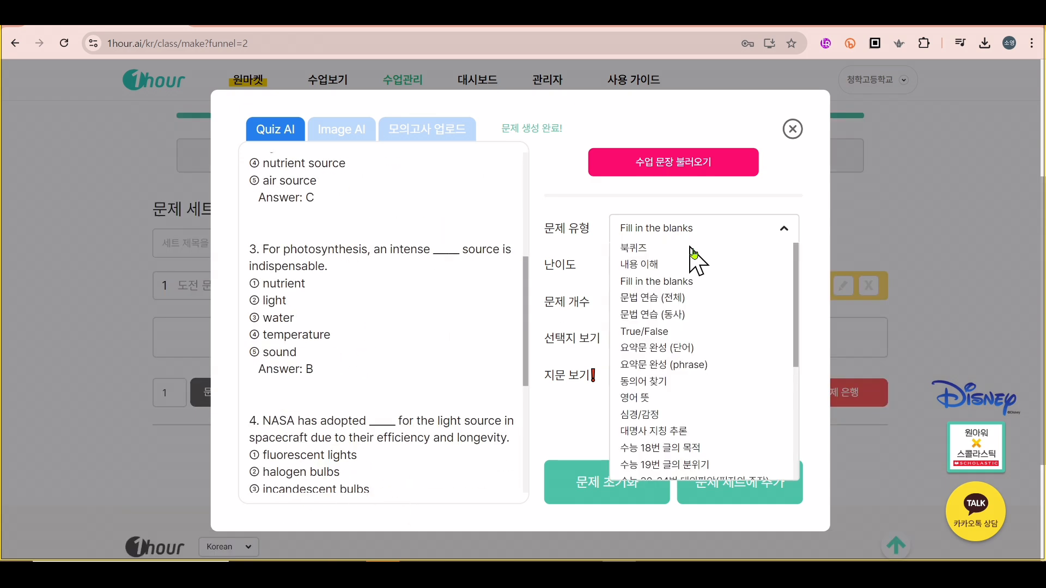
pyautogui.click(663, 264)
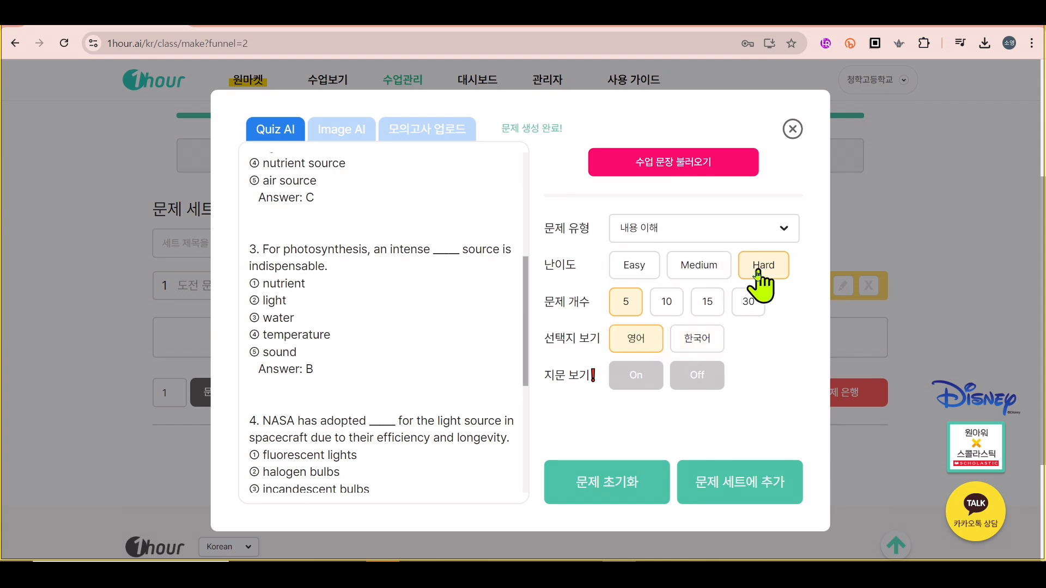
pyautogui.click(623, 496)
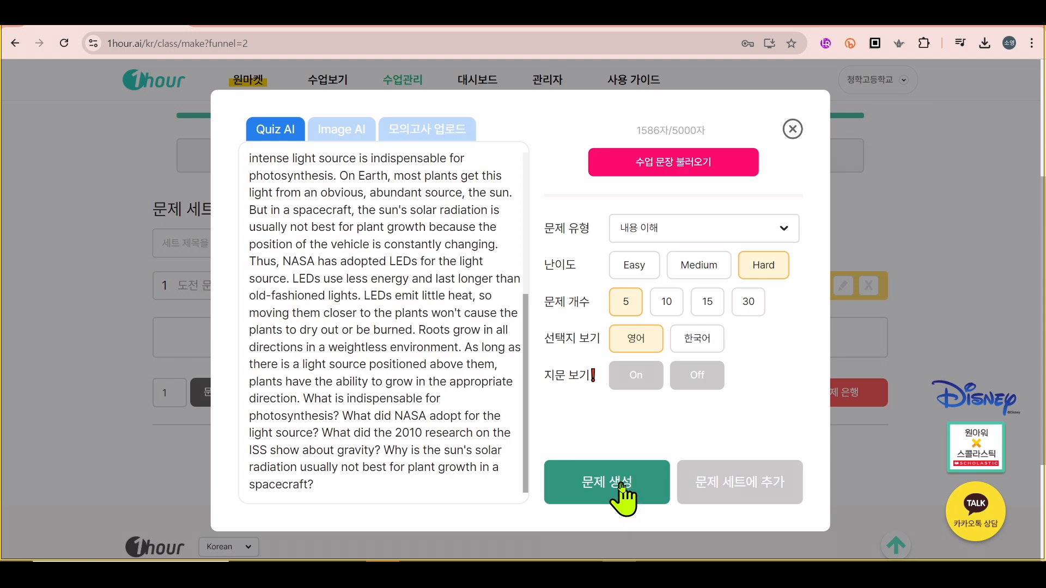
pyautogui.click(623, 488)
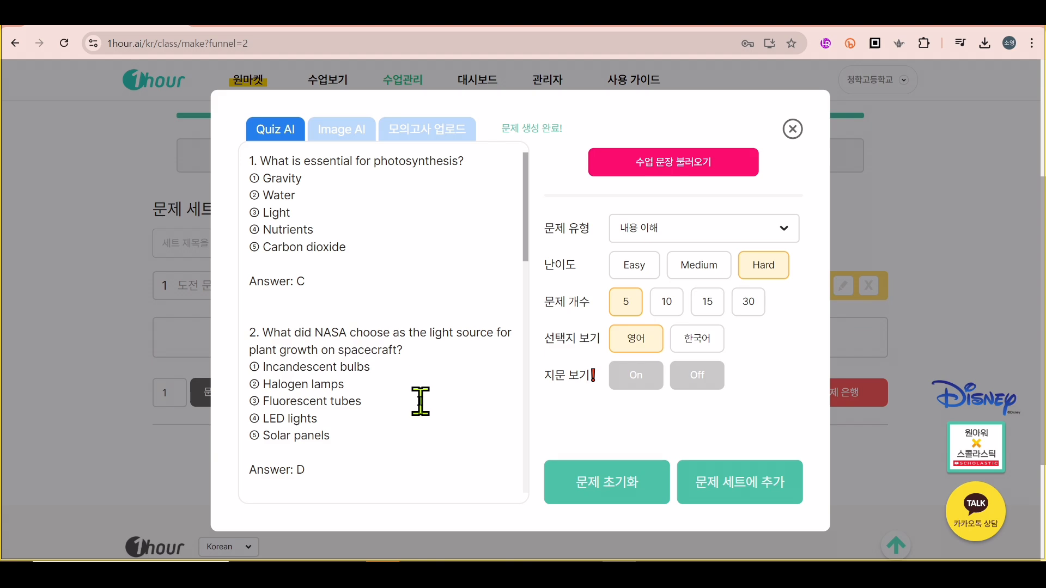
# Step: Review the generated 내용 이해 questions, add them to the 향상 문제(영어 문제) set and open question 5
pyautogui.scroll(-1, 420, 402)
pyautogui.scroll(-2, 420, 401)
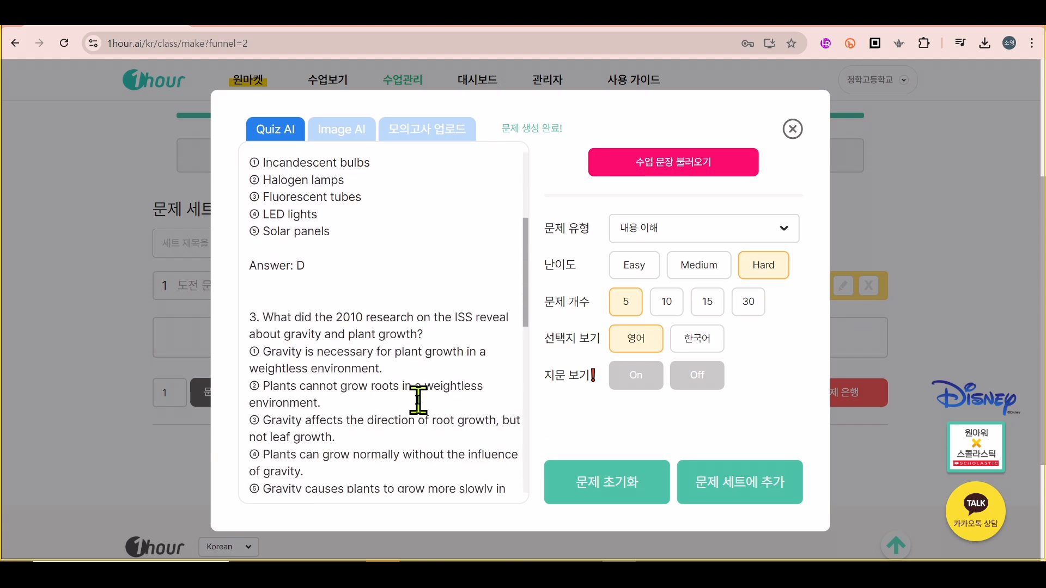
pyautogui.scroll(-8, 419, 400)
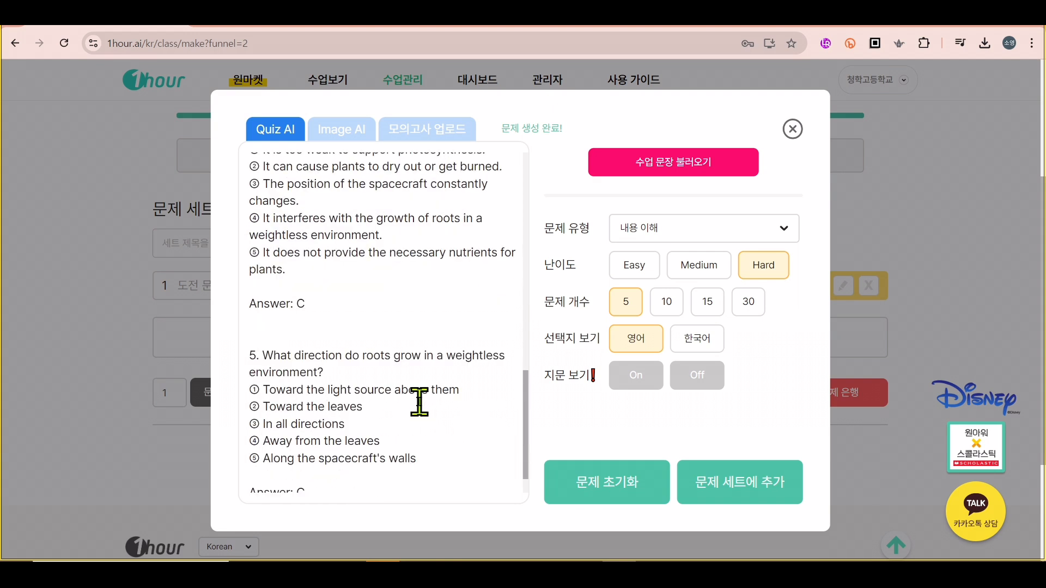
pyautogui.scroll(3, 419, 401)
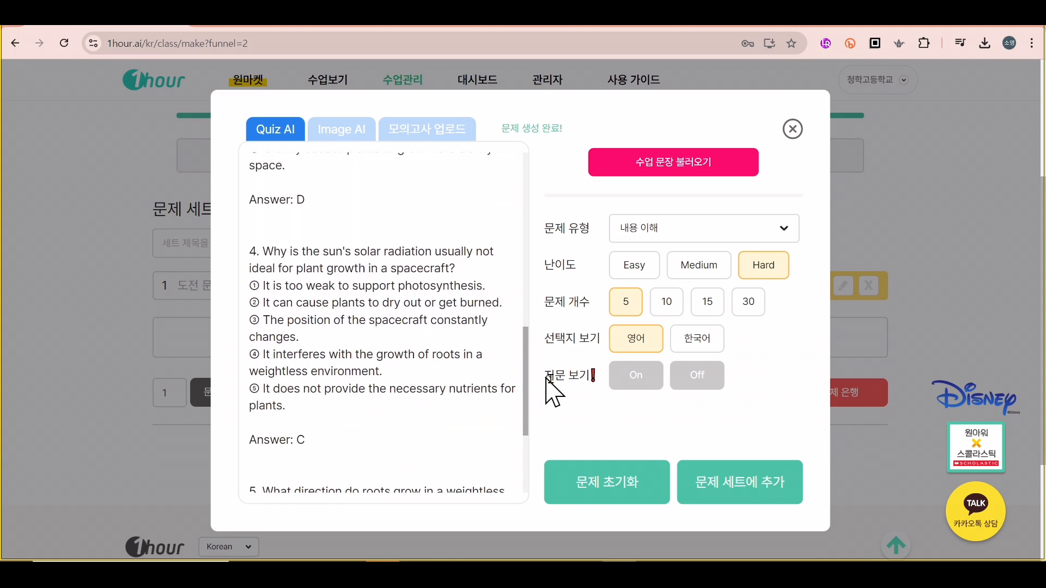
pyautogui.click(754, 483)
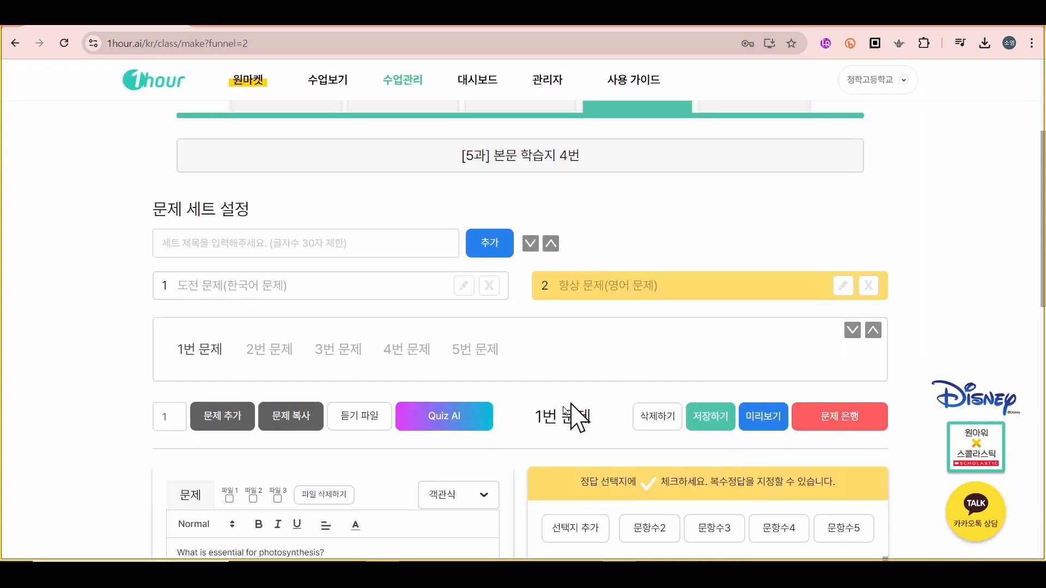
pyautogui.click(477, 352)
pyautogui.scroll(-3, 528, 432)
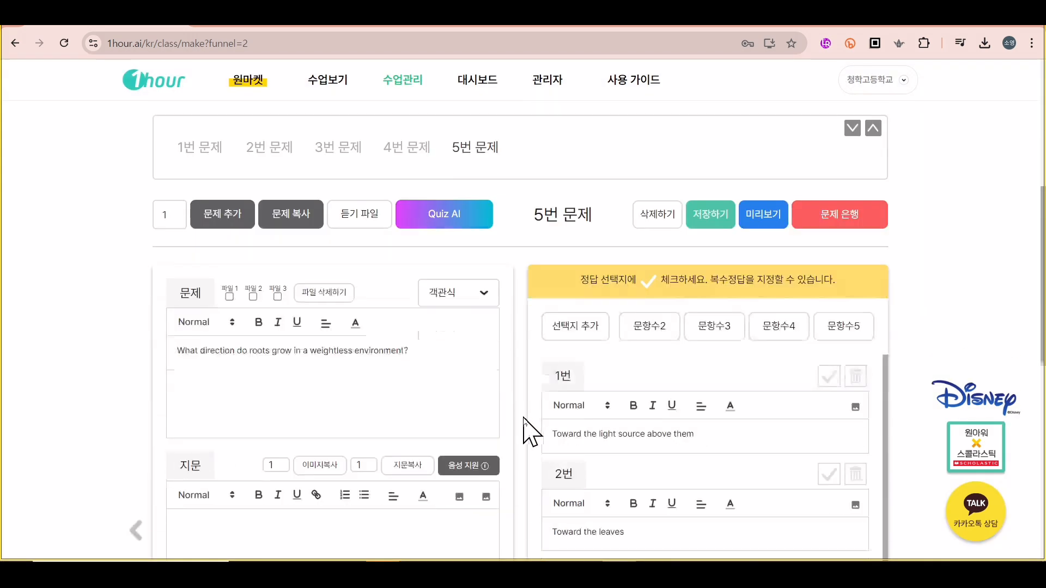
# Step: Generate five Hard 문법 연습 (전체) questions with English answer choices from the lesson sentences with Quiz AI
pyautogui.click(455, 212)
pyautogui.click(726, 233)
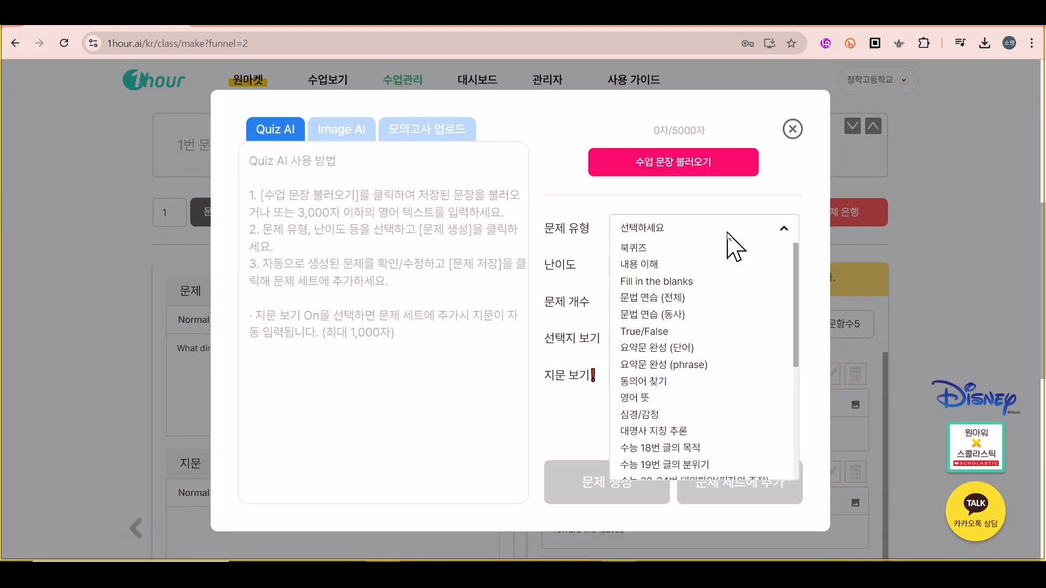
pyautogui.click(678, 299)
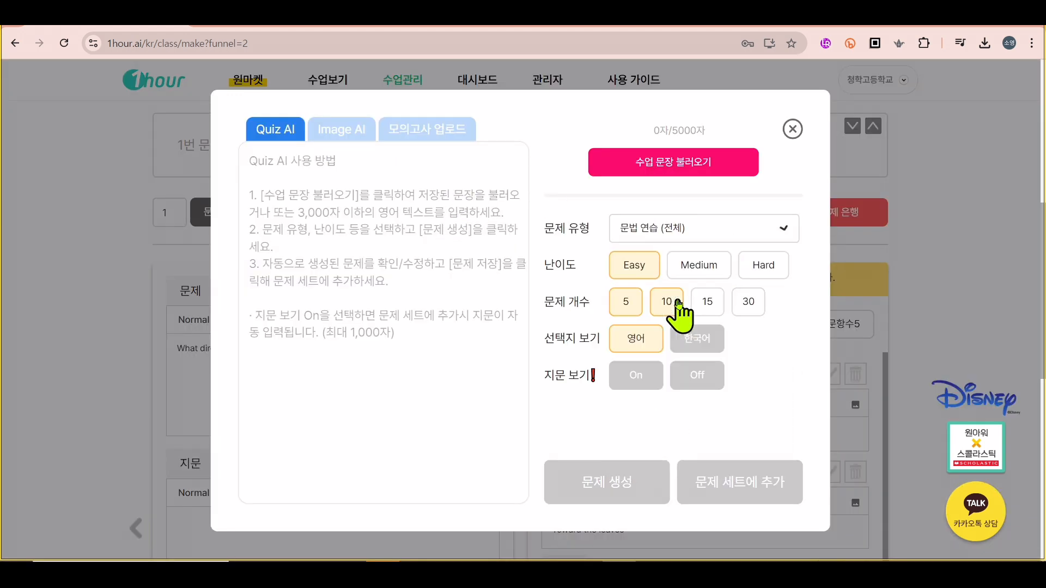
pyautogui.click(776, 274)
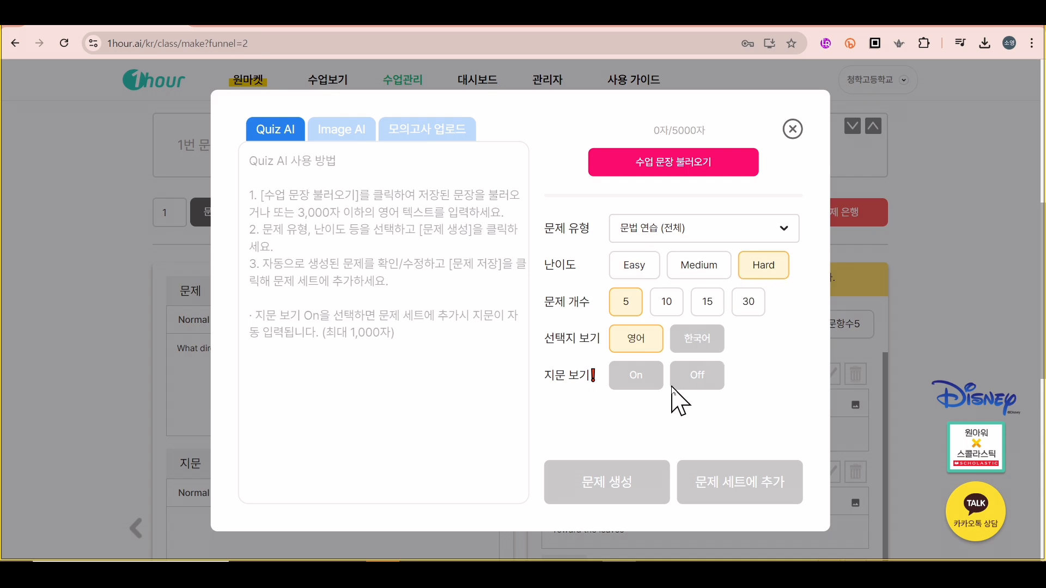
pyautogui.click(670, 166)
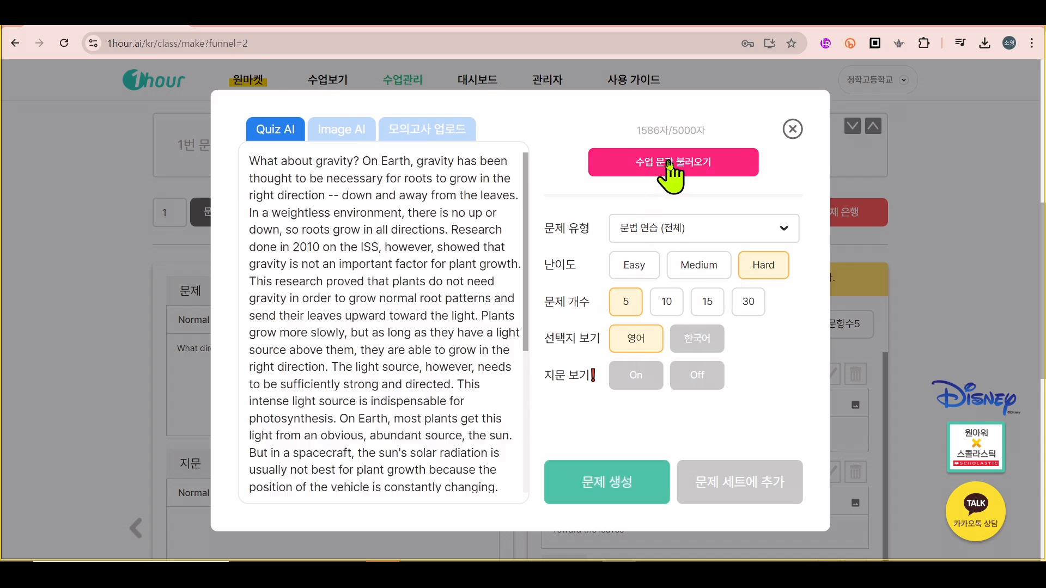
pyautogui.click(646, 486)
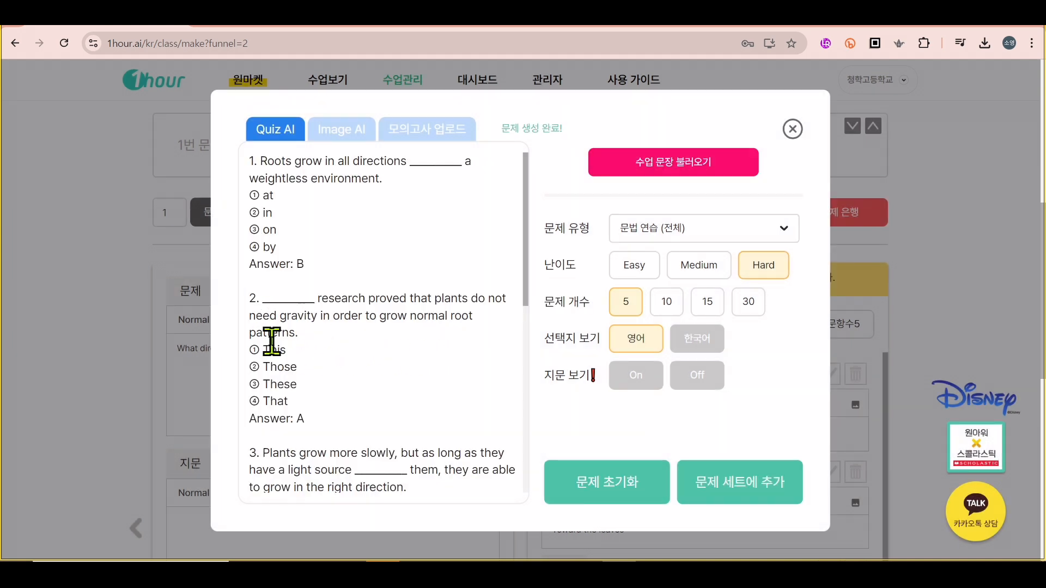
# Step: Replace the generated questions with five Hard 문법 연습 (동사) questions and add those to the 향상 문제(영어 문제) set
pyautogui.click(631, 482)
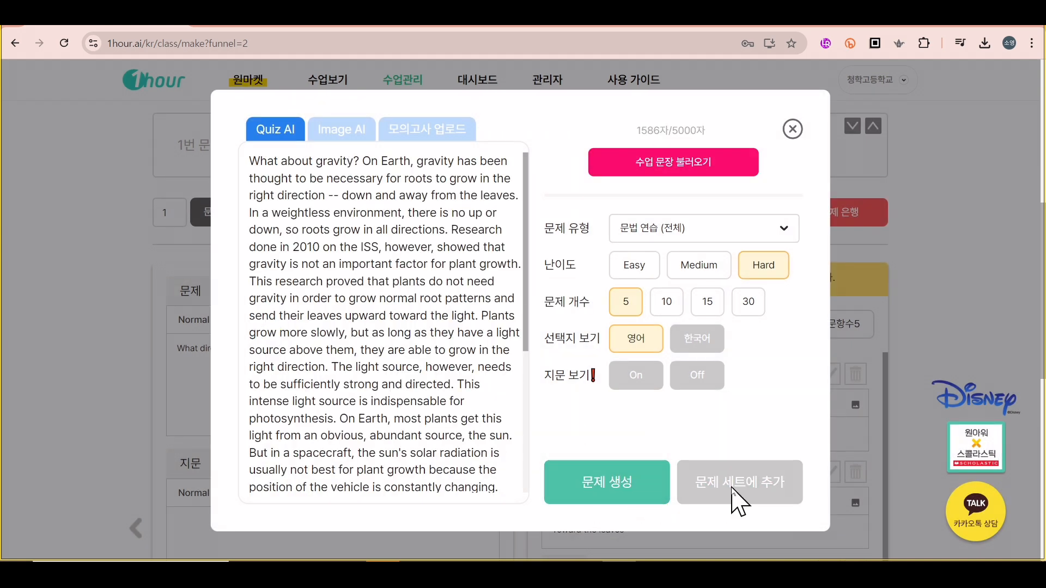
pyautogui.click(627, 494)
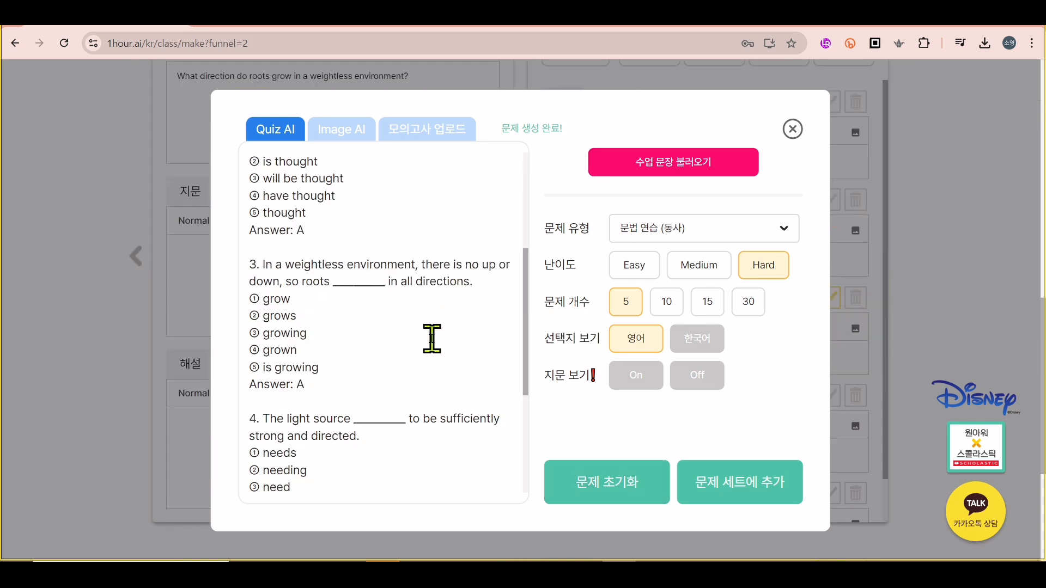
pyautogui.scroll(5, 432, 339)
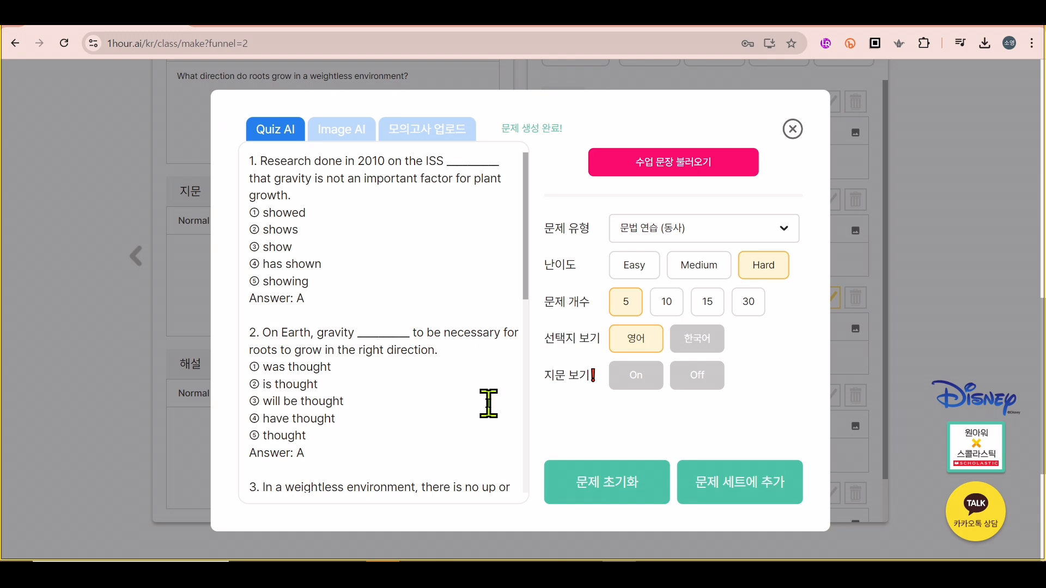
pyautogui.scroll(-3, 488, 404)
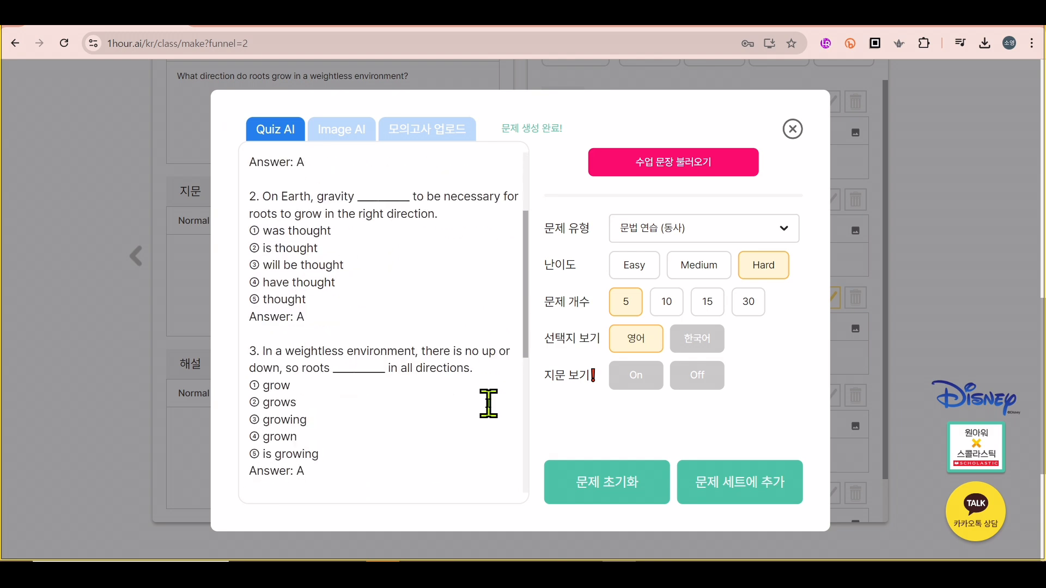
pyautogui.scroll(-4, 488, 404)
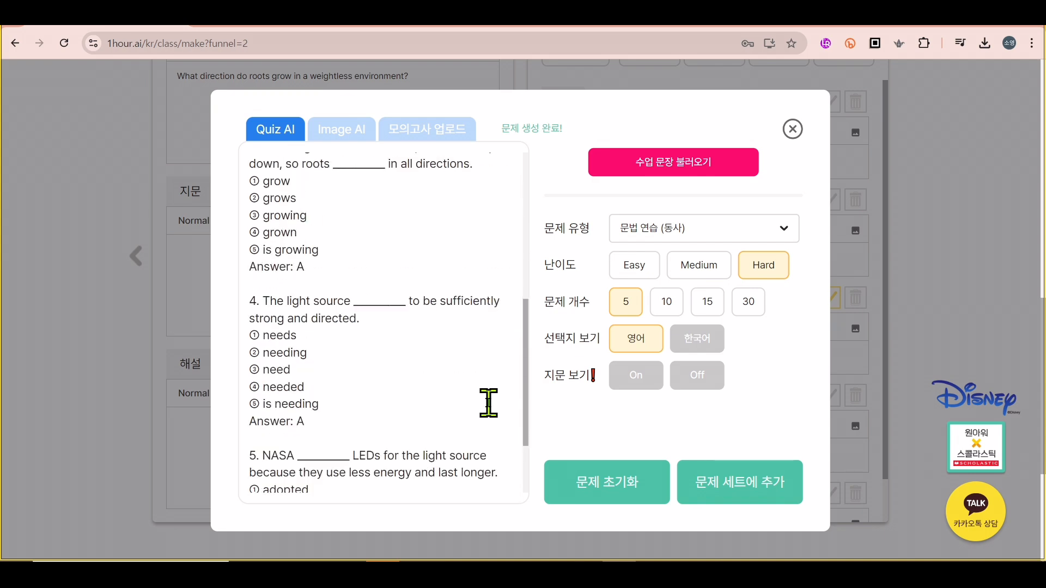
pyautogui.scroll(-2, 488, 404)
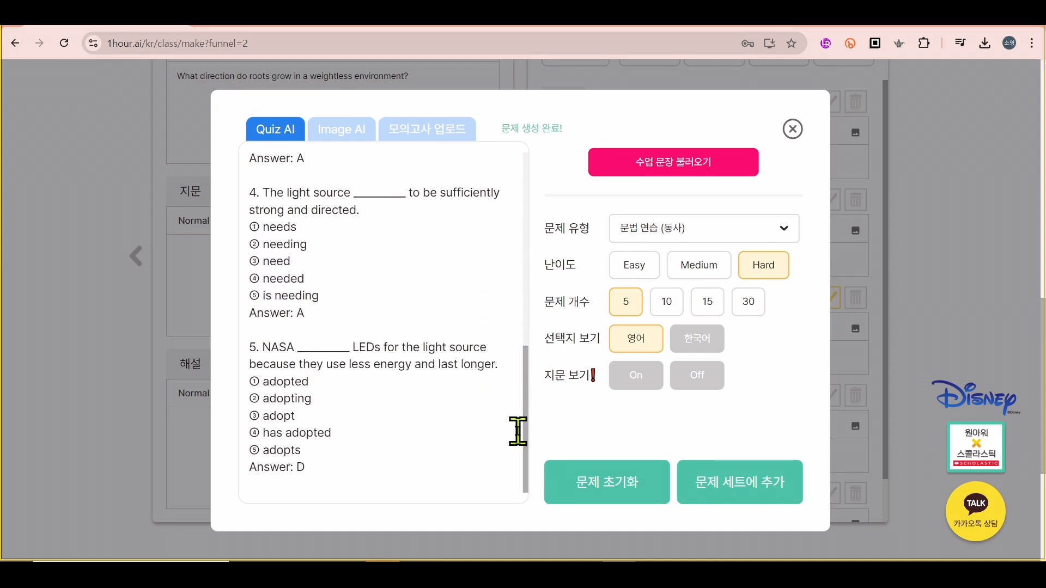
pyautogui.scroll(-1, 679, 451)
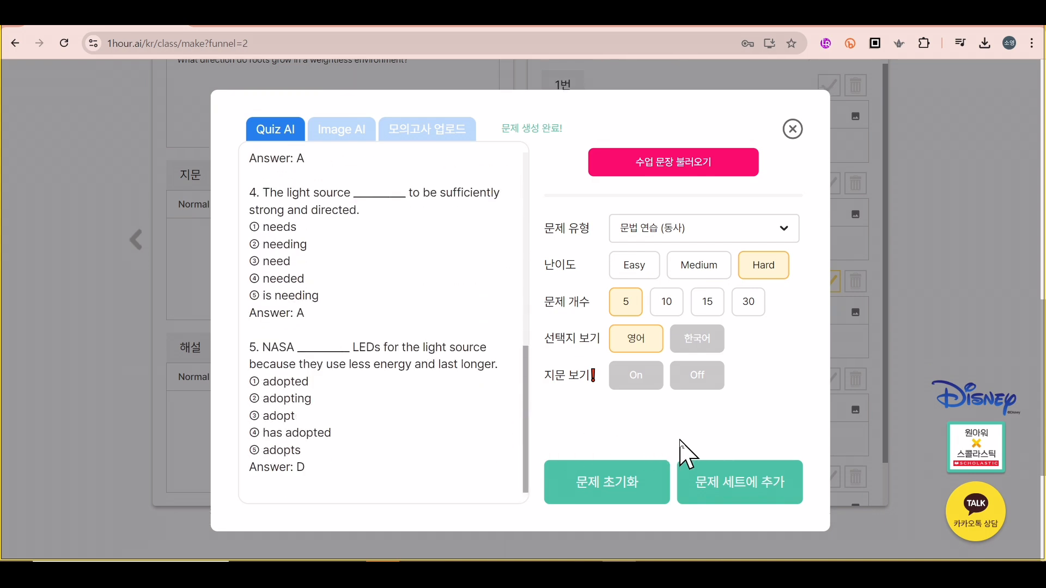
pyautogui.click(757, 491)
pyautogui.scroll(7, 479, 280)
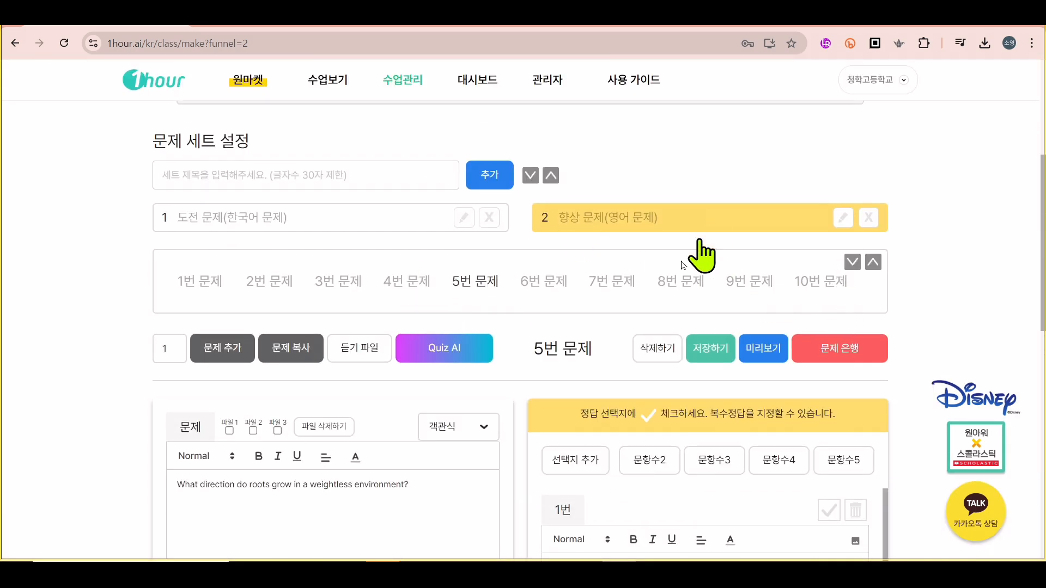
# Step: Delete question 9, the fill-in about the light source being sufficiently strong and directed, from the 향상 문제(영어 문제) set
pyautogui.click(756, 280)
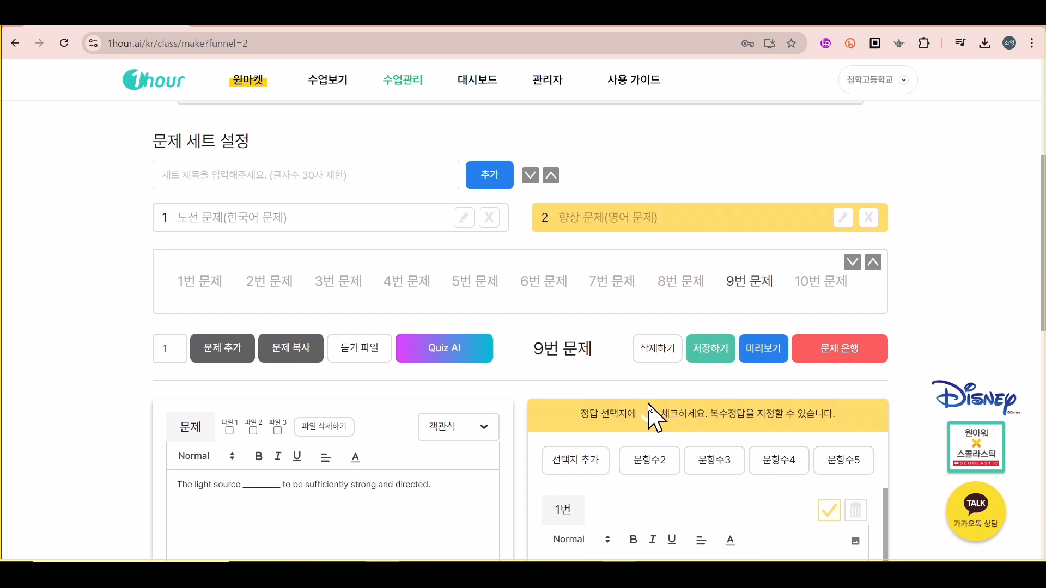
pyautogui.scroll(-2, 651, 452)
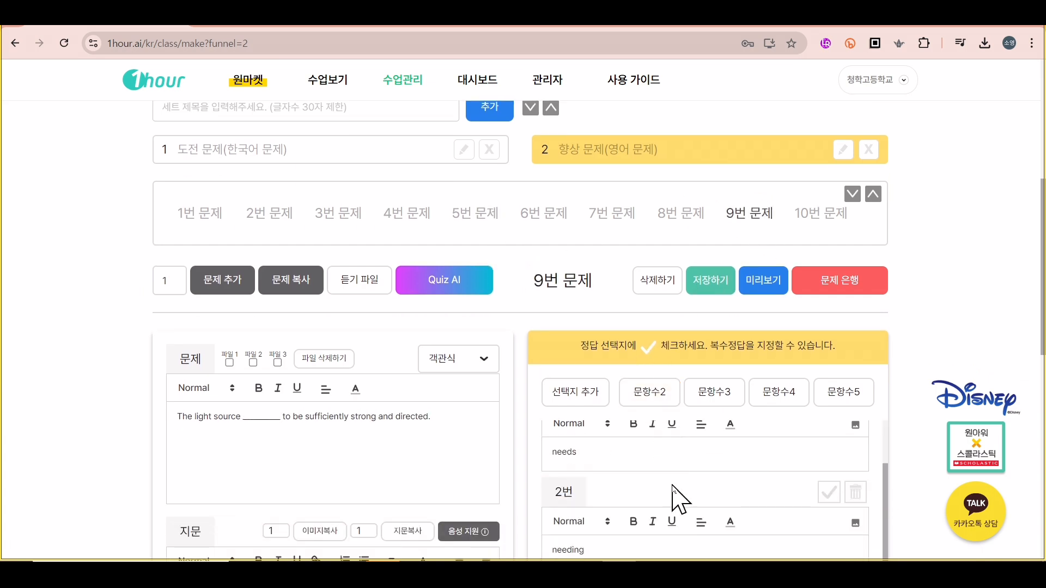
pyautogui.scroll(-1, 675, 498)
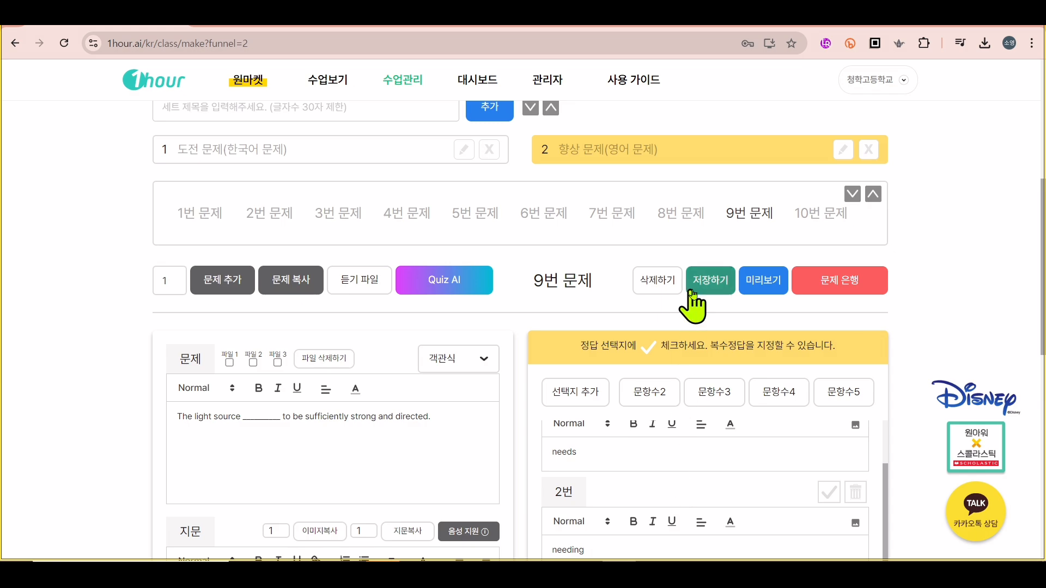
pyautogui.click(674, 283)
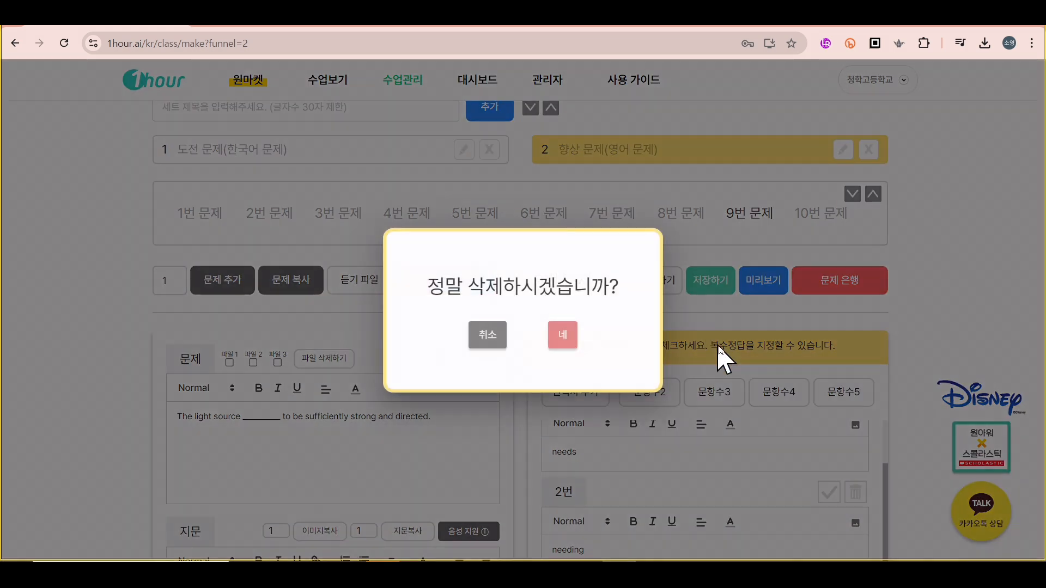
pyautogui.click(561, 336)
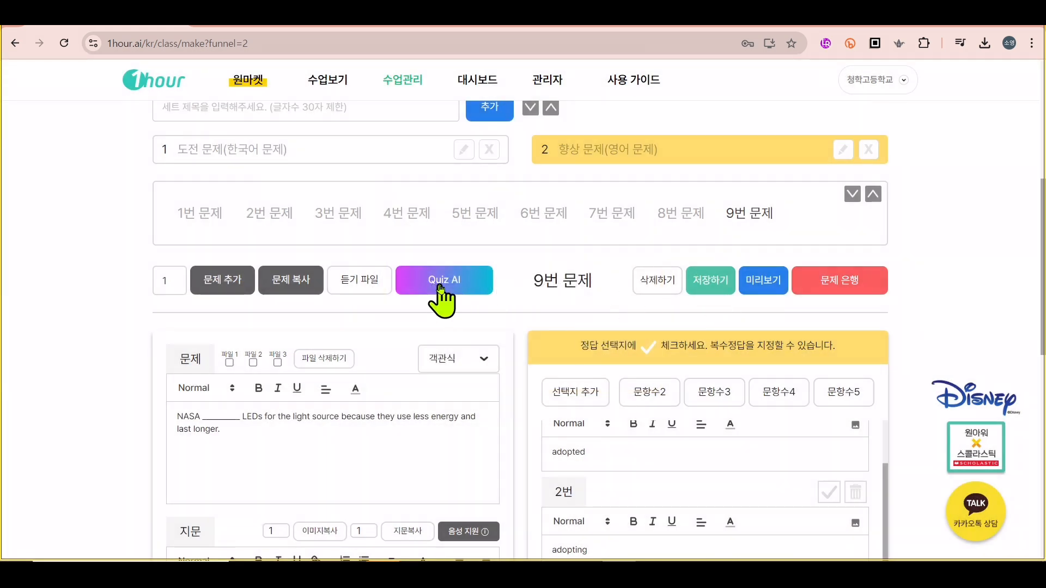
# Step: Generate five Hard True/False questions with English answer choices from the lesson sentences with Quiz AI
pyautogui.click(440, 282)
pyautogui.click(729, 230)
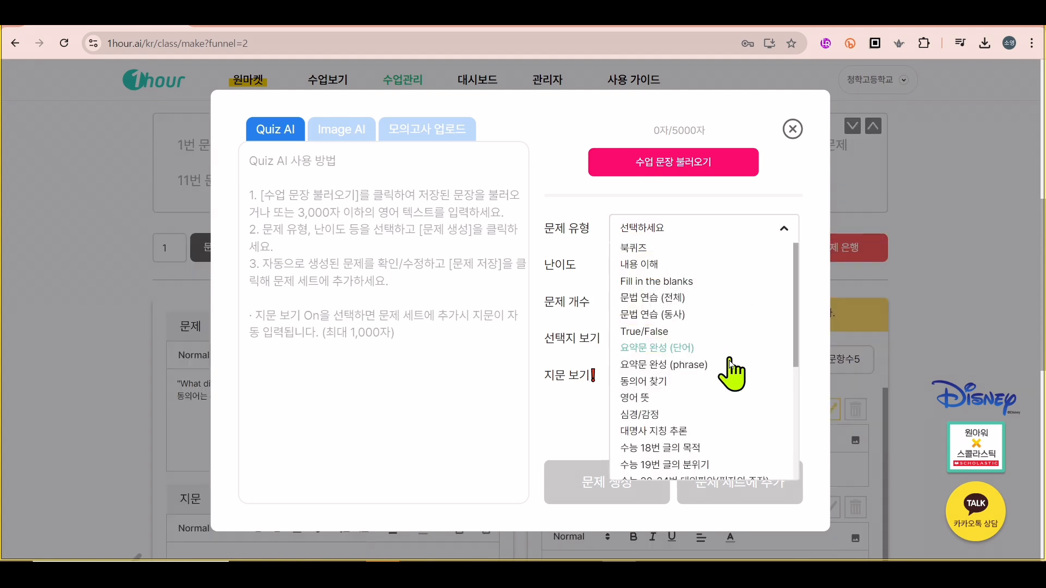
pyautogui.click(657, 332)
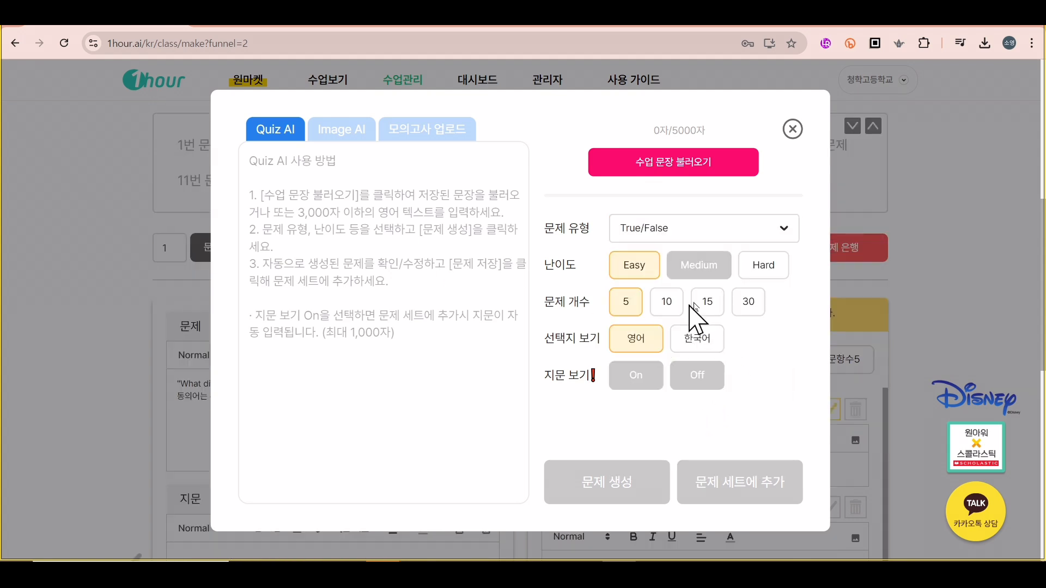
pyautogui.click(776, 272)
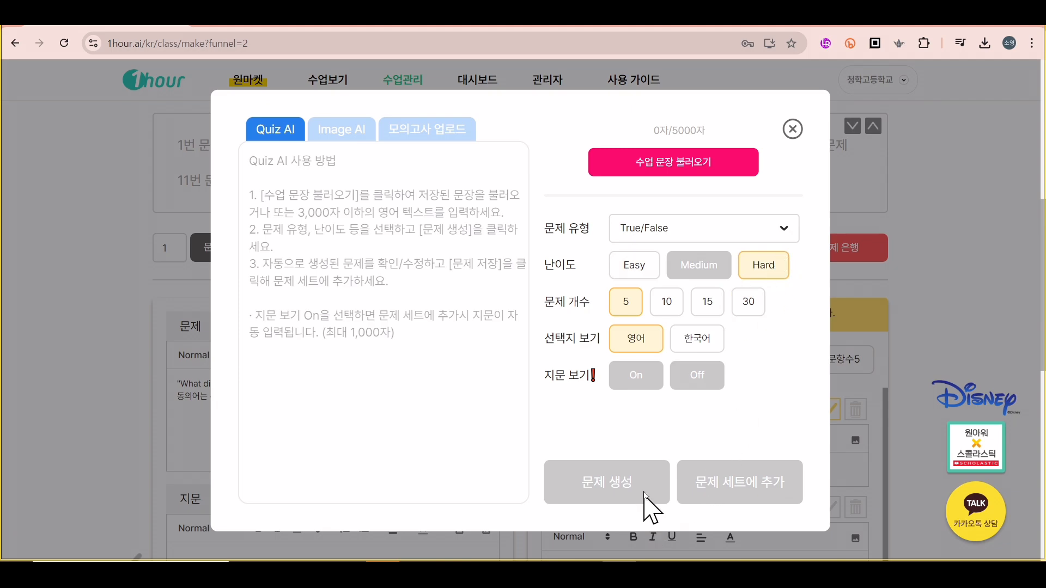
pyautogui.click(698, 170)
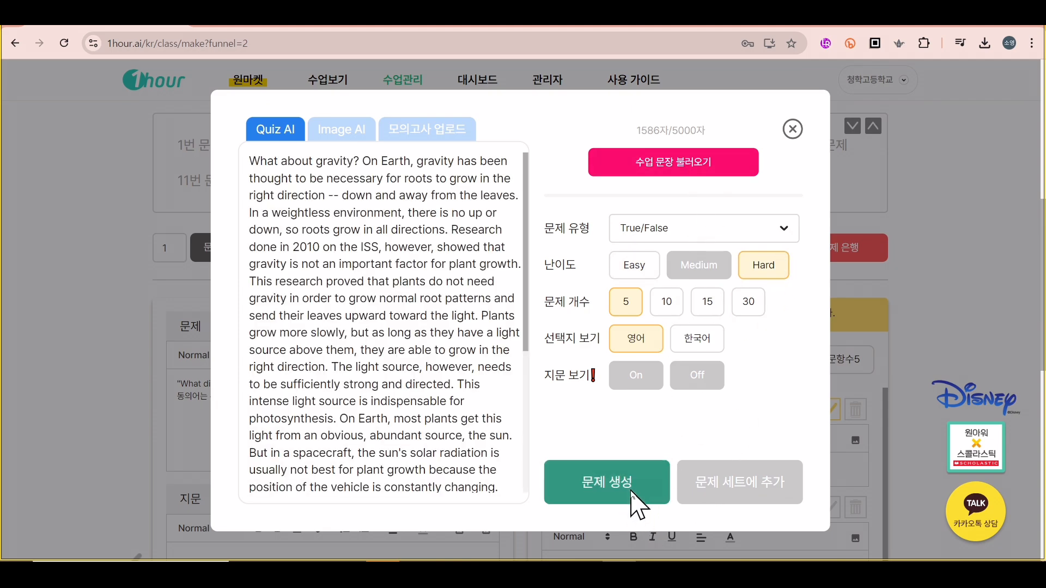
pyautogui.click(636, 504)
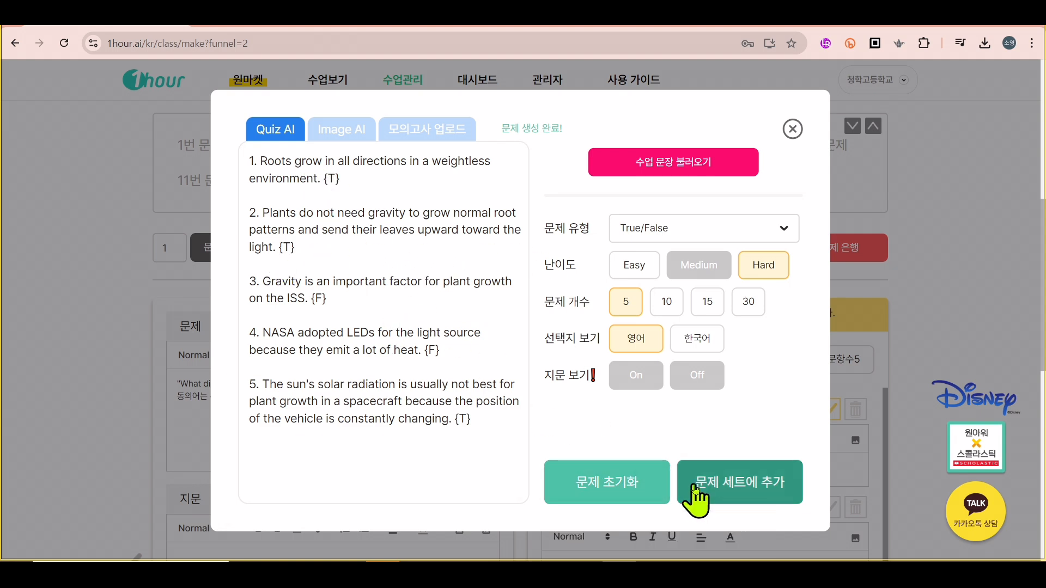
# Step: Add the generated True/False questions to the 향상 문제(영어 문제) set and save the set's questions
pyautogui.click(756, 490)
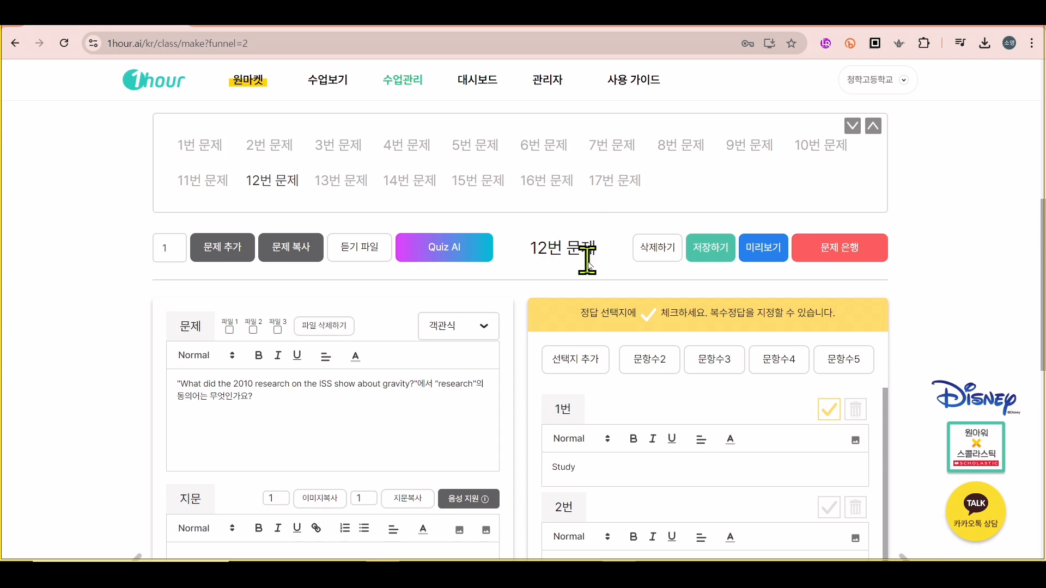
pyautogui.click(718, 252)
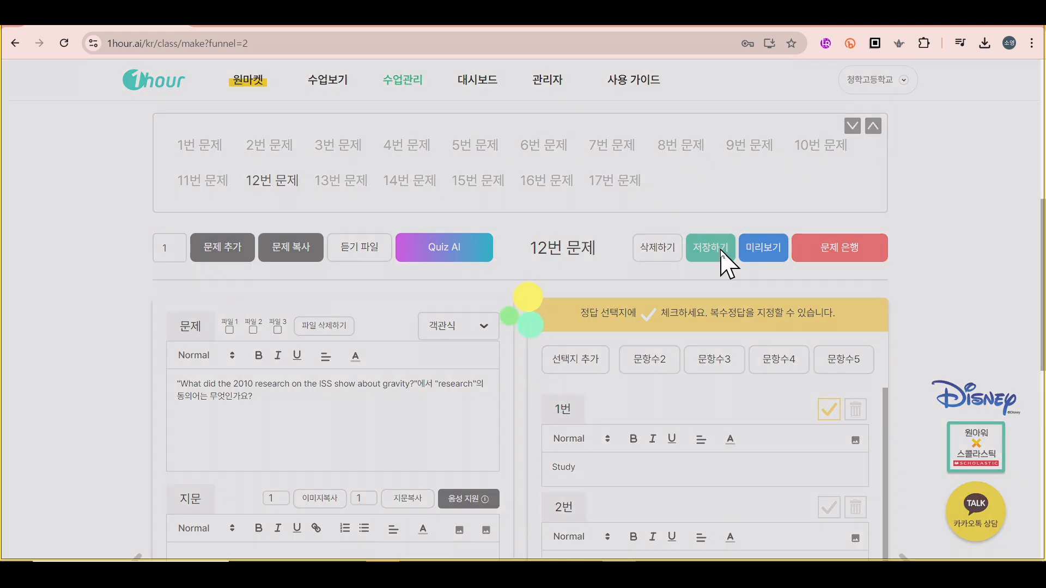
pyautogui.scroll(-10, 728, 273)
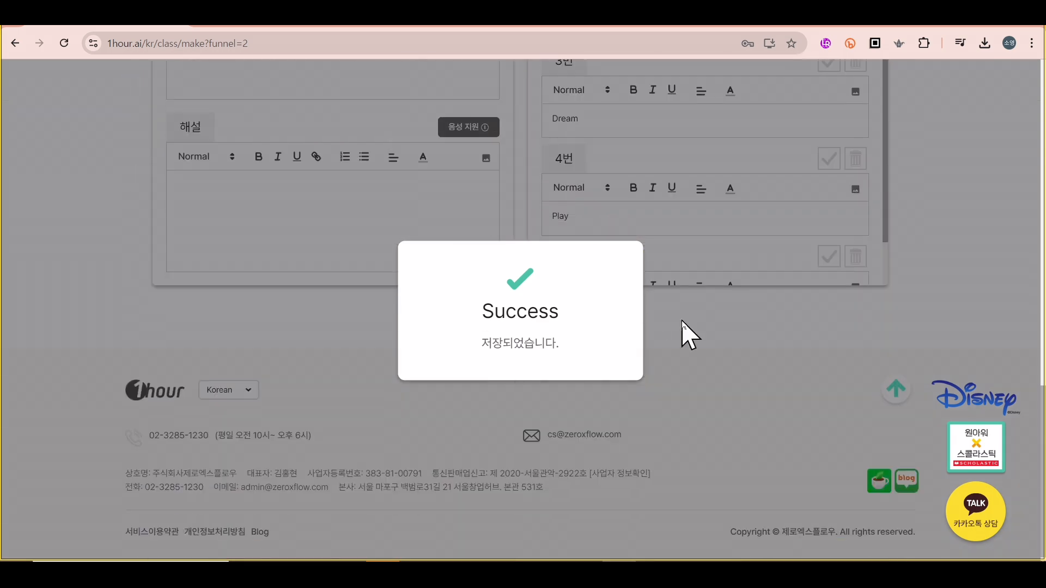
pyautogui.scroll(10, 648, 365)
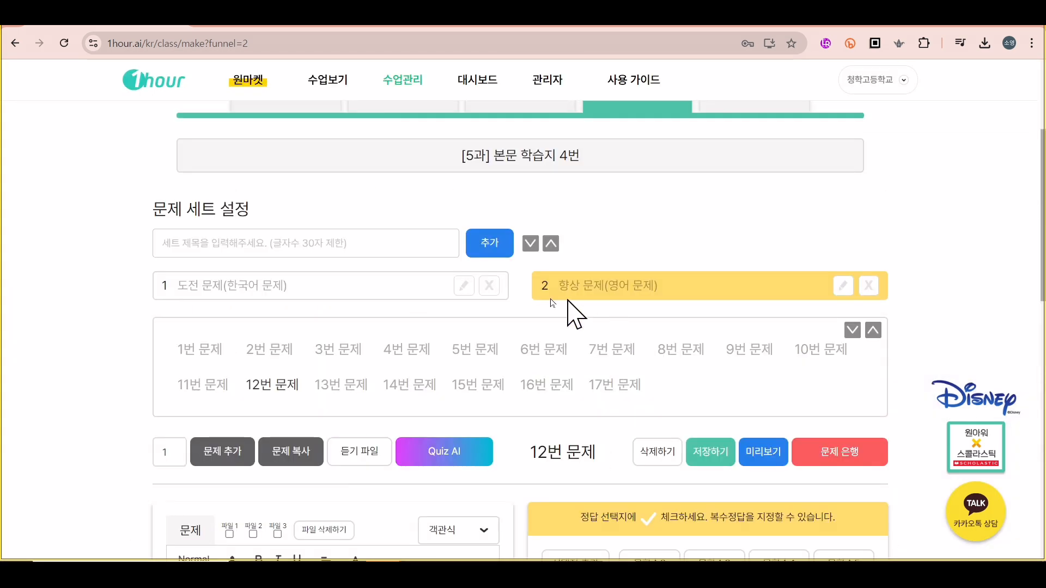
pyautogui.scroll(4, 367, 210)
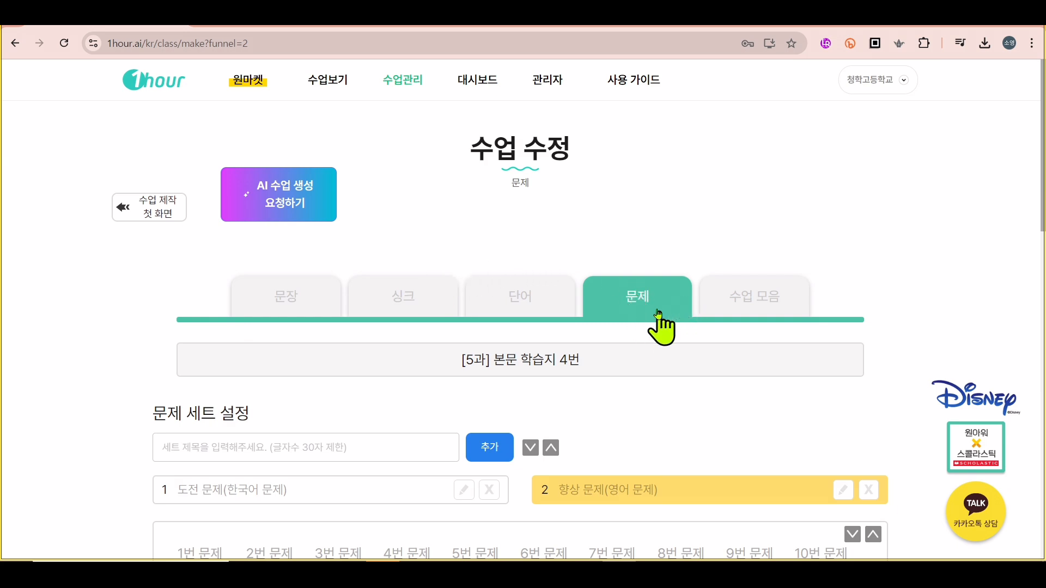
pyautogui.scroll(-3, 659, 353)
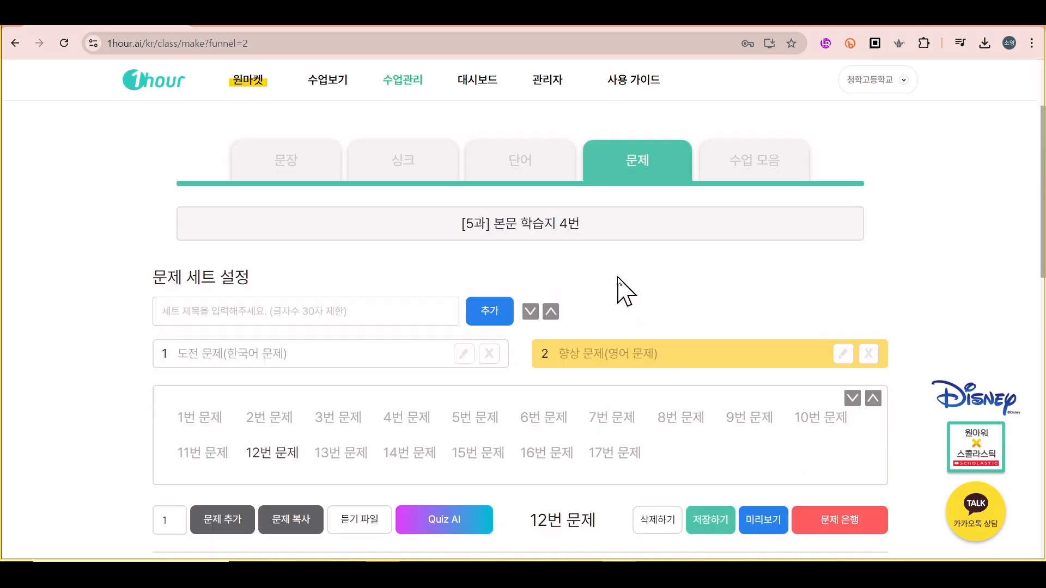
pyautogui.scroll(3, 635, 299)
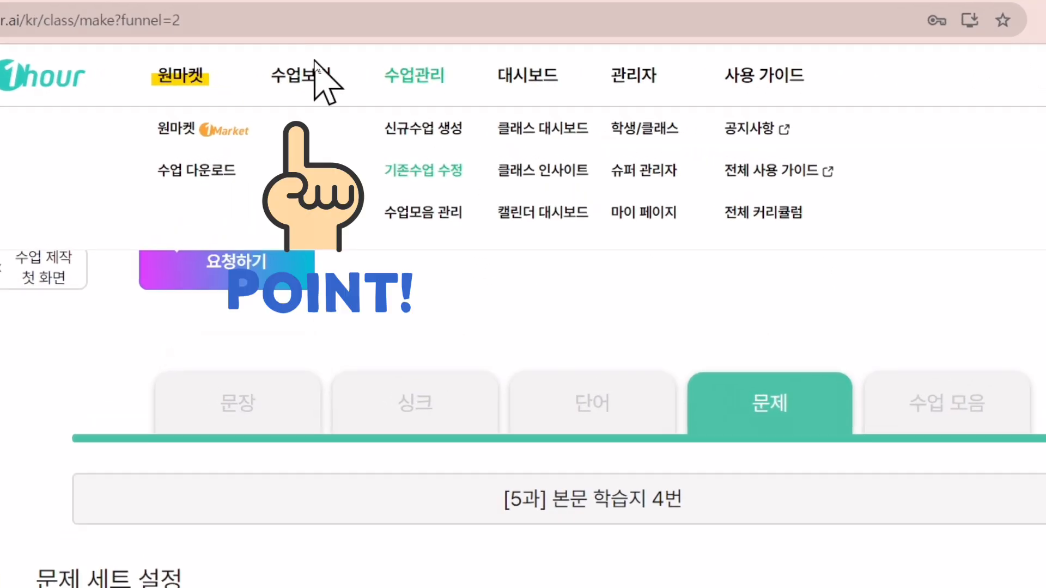
# Step: Start a new assignment for the lesson [5과] 본문 학습지 4번 from the school's lesson list
pyautogui.click(329, 81)
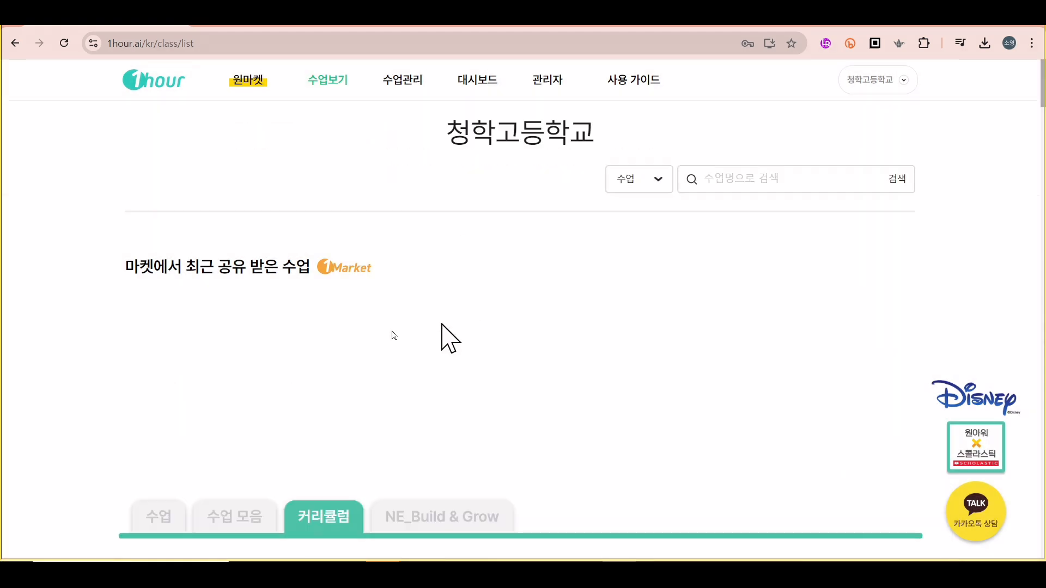
pyautogui.scroll(-4, 217, 452)
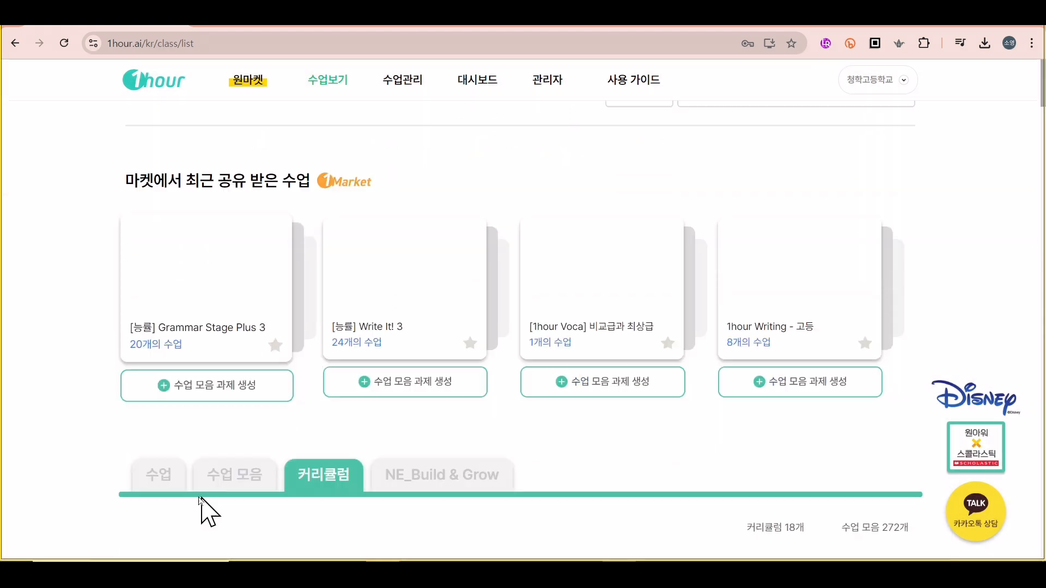
pyautogui.scroll(4, 145, 345)
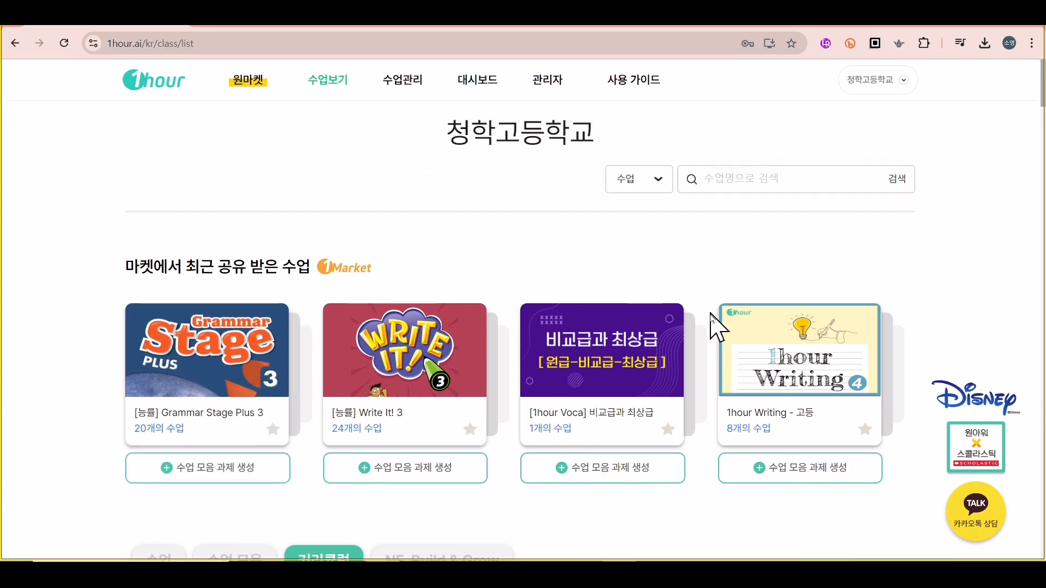
pyautogui.scroll(-4, 708, 321)
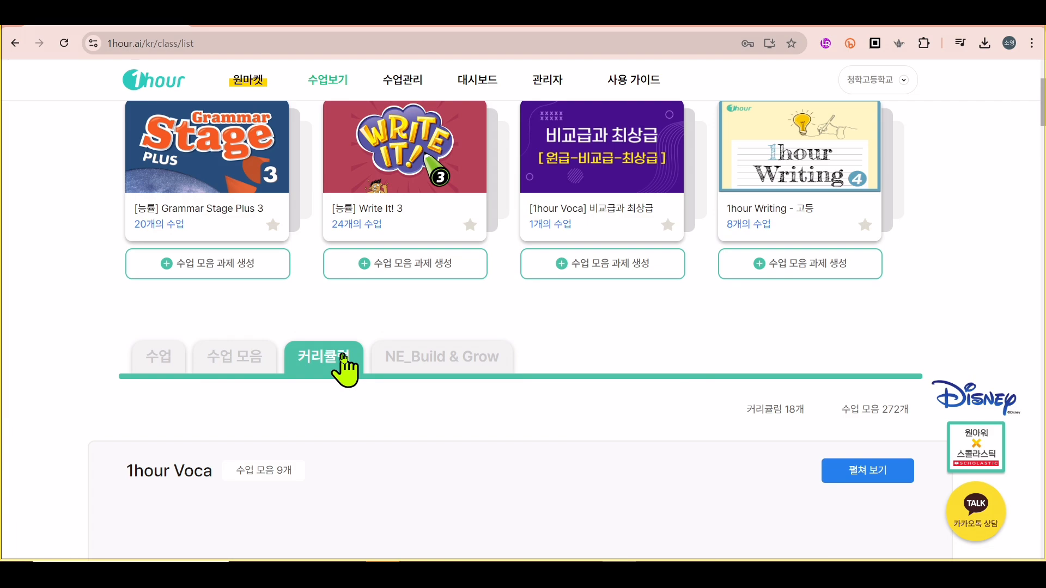
pyautogui.click(163, 366)
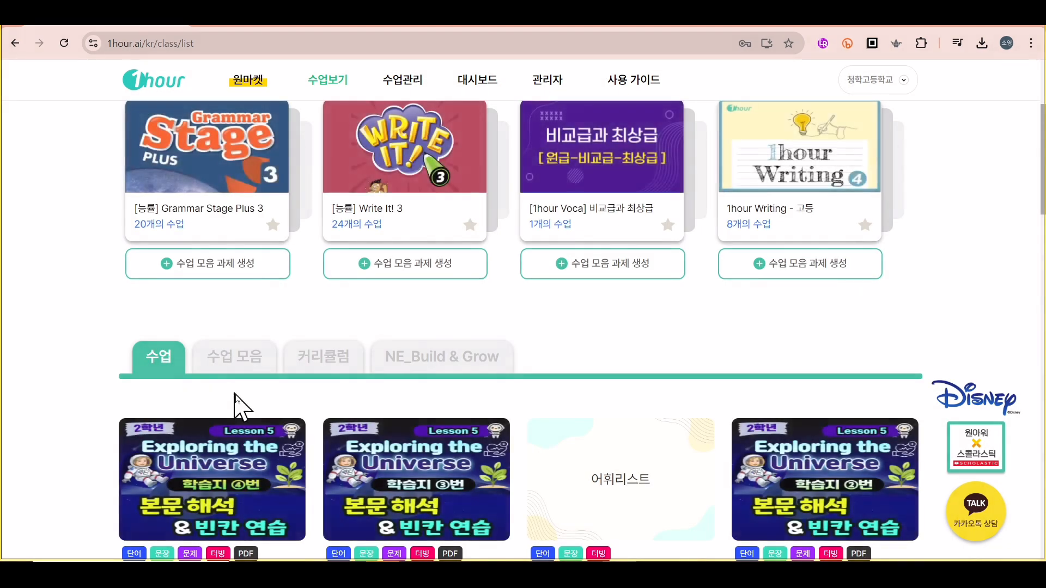
pyautogui.scroll(-4, 229, 400)
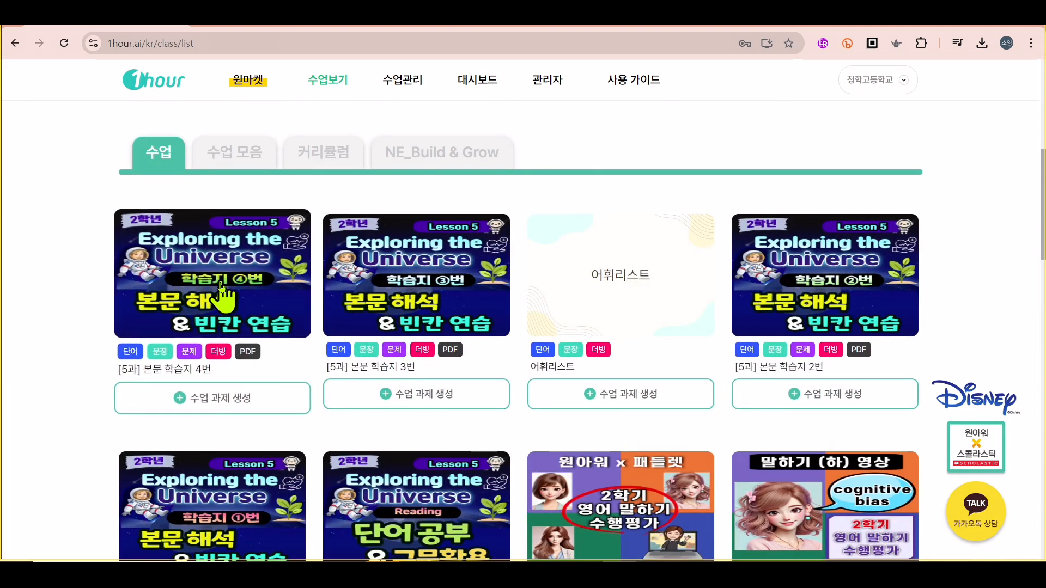
pyautogui.click(213, 403)
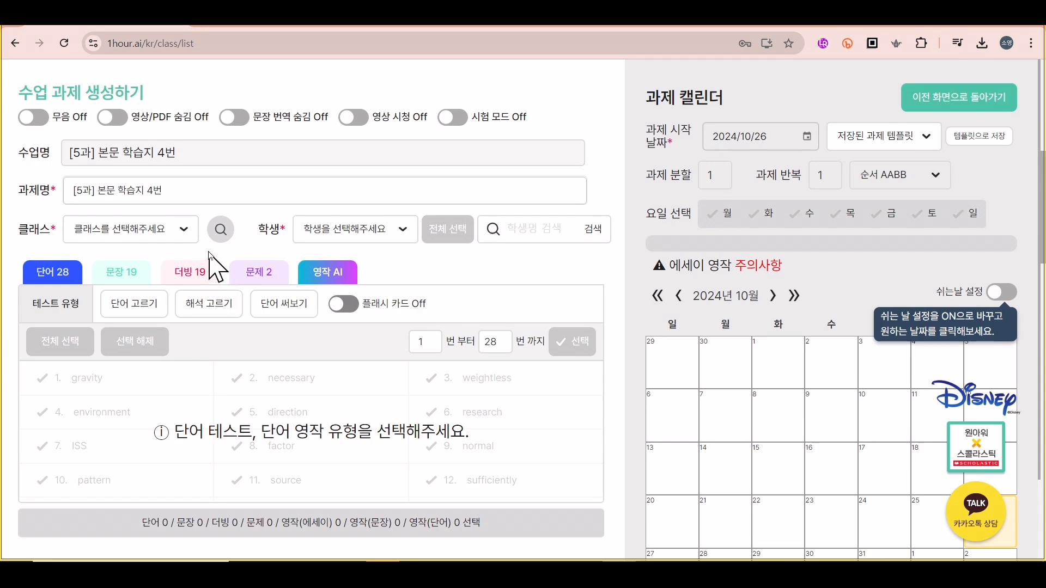
# Step: Assign it to the 청학고등학교 class with all of its students selected
pyautogui.click(182, 233)
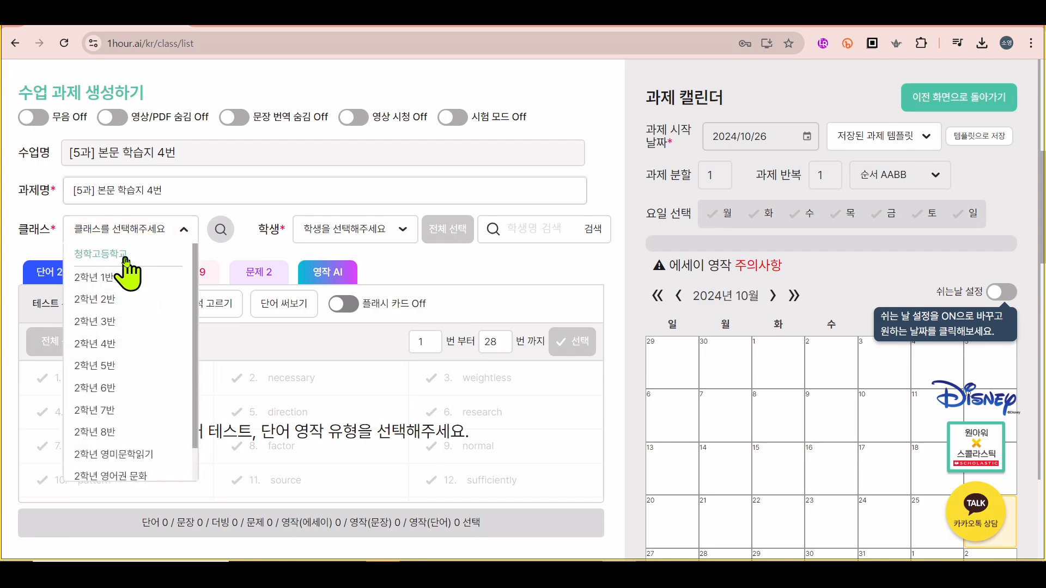
pyautogui.click(165, 254)
pyautogui.click(452, 229)
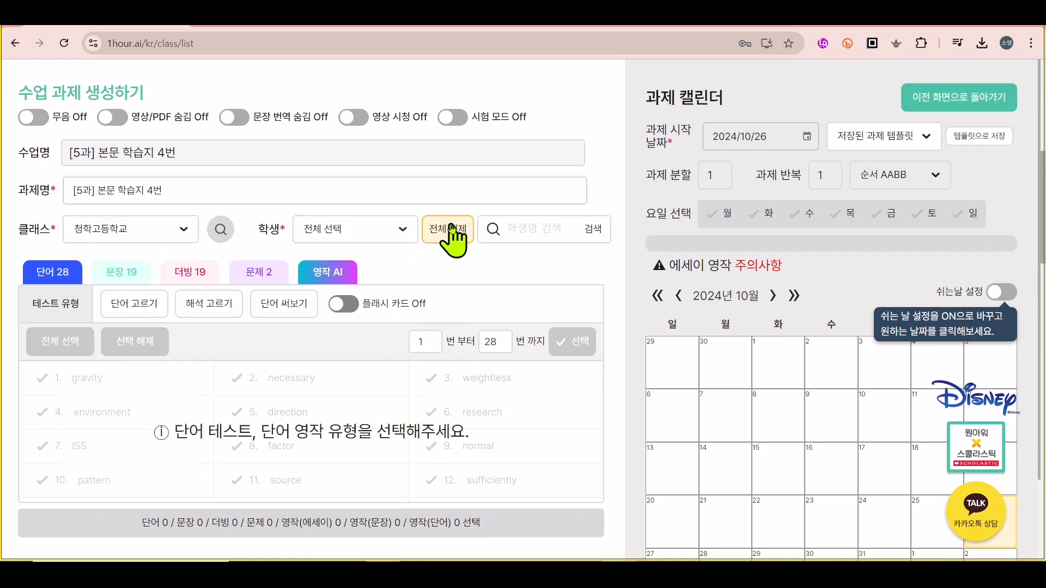
# Step: Set the assignment's start date to October 29, 2024
pyautogui.scroll(-1, 796, 349)
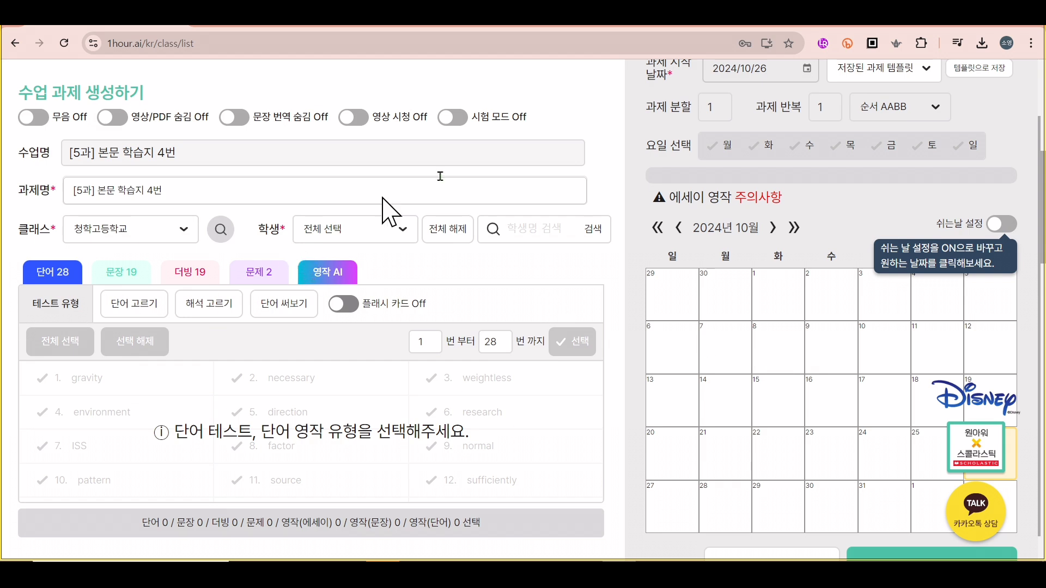
pyautogui.scroll(1, 870, 149)
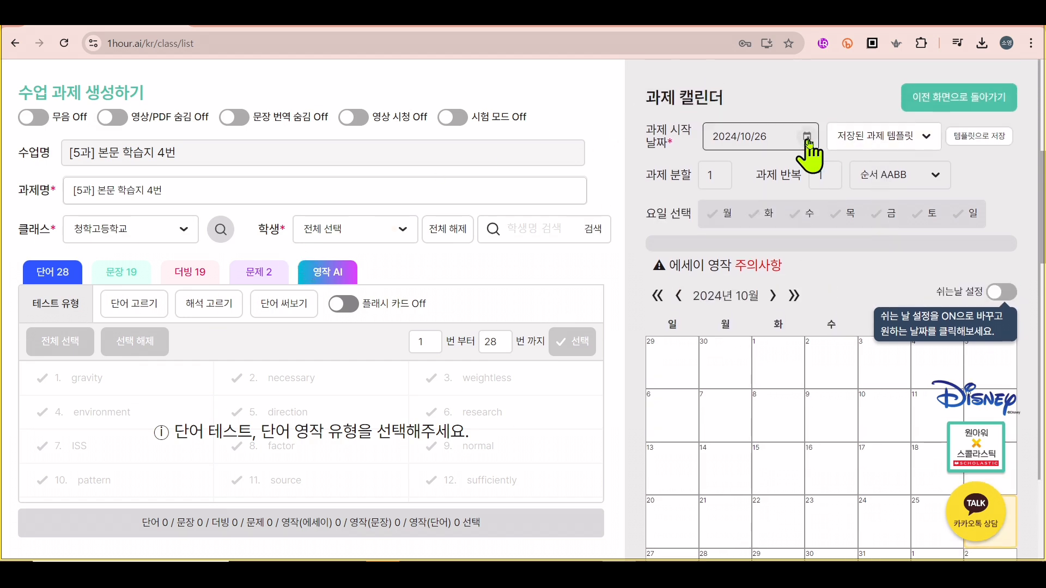
pyautogui.click(807, 137)
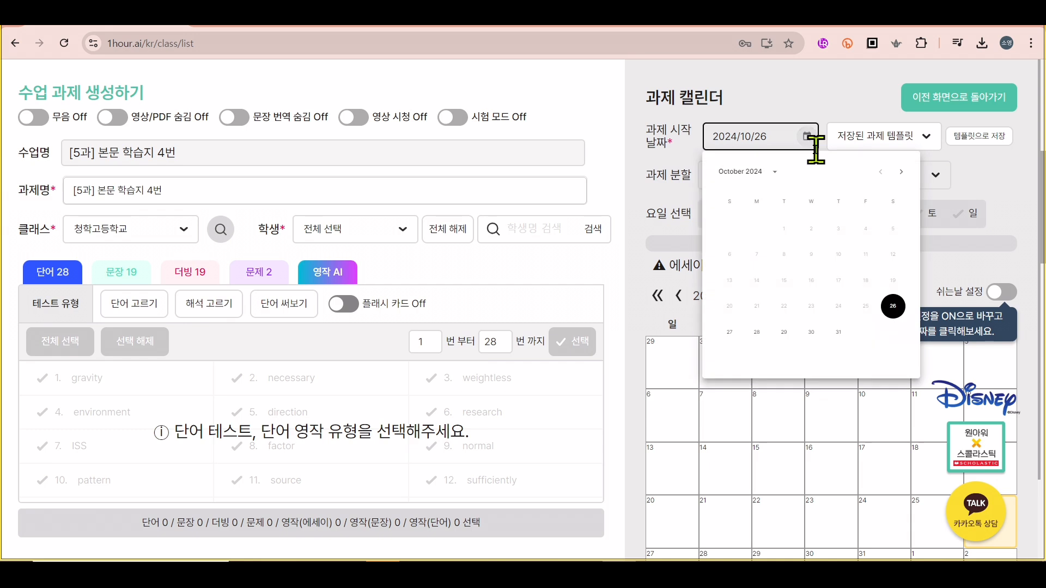
pyautogui.click(784, 334)
pyautogui.scroll(-2, 800, 309)
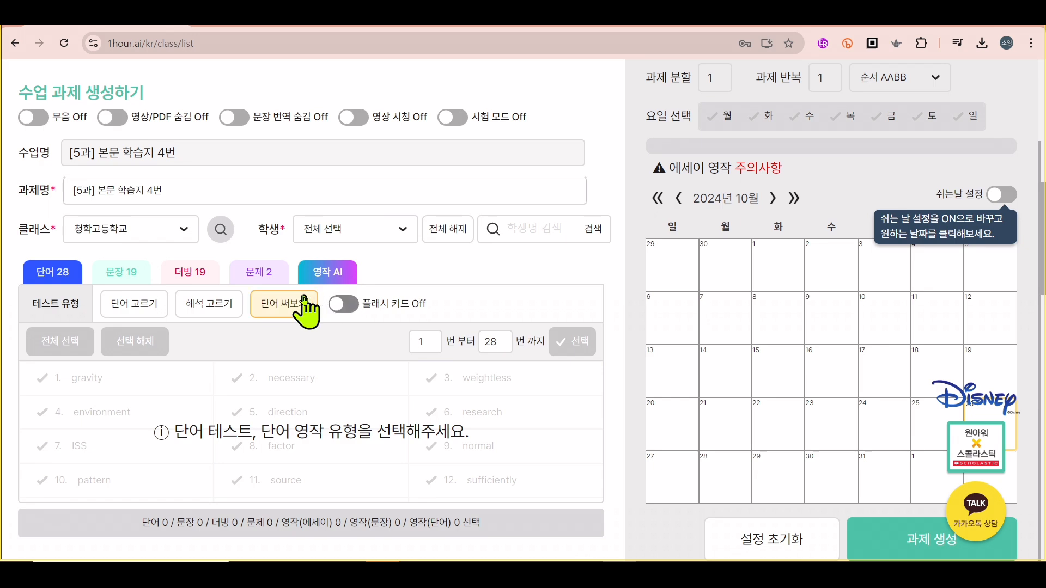
# Step: Set the word test type to 해석 고르기 and include all 28 words
pyautogui.click(128, 308)
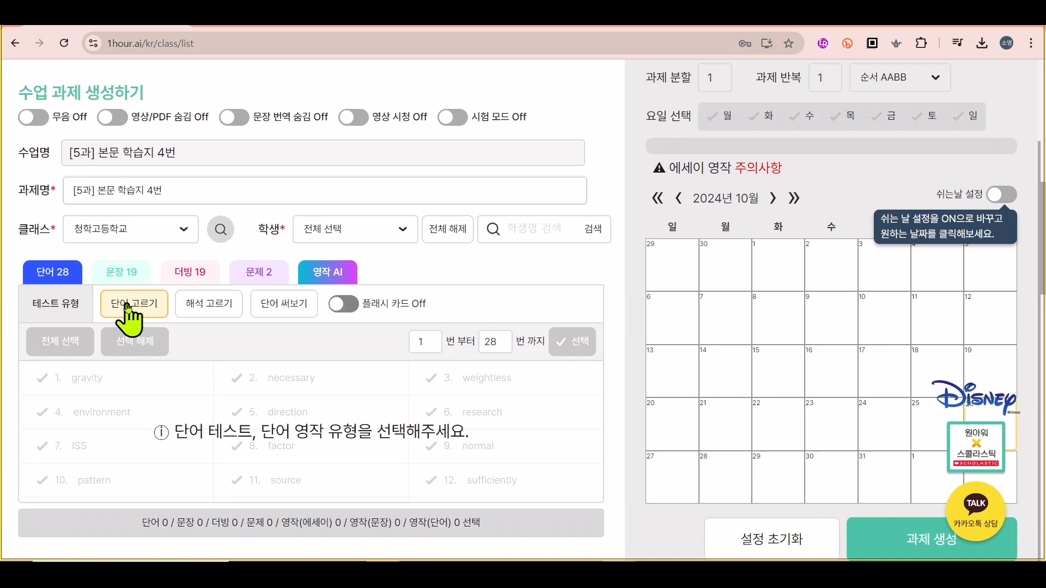
pyautogui.click(225, 311)
pyautogui.click(75, 347)
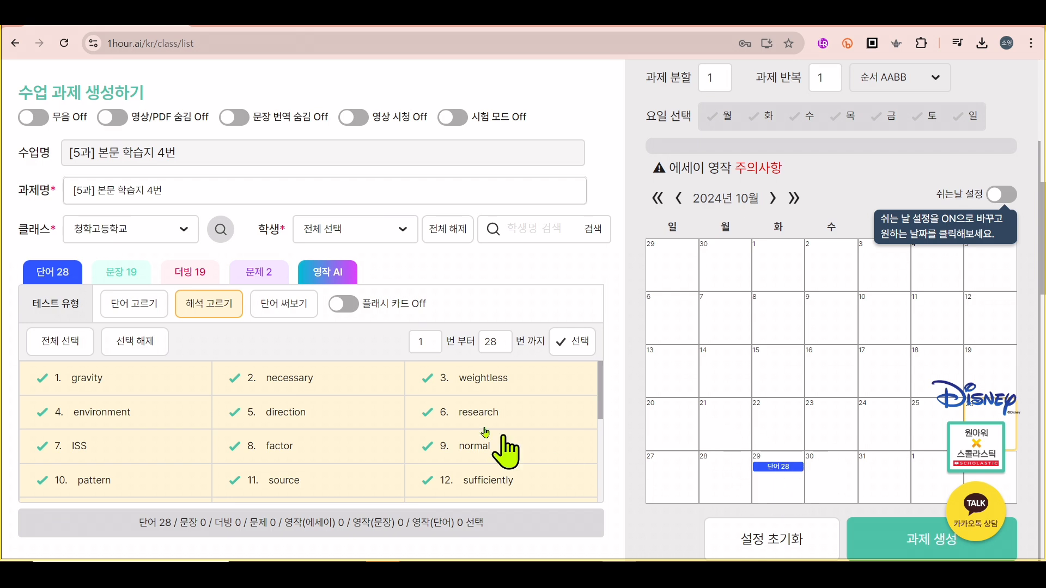
# Step: Set the sentence test to 어순 배열 at level 하 and include all 19 sentences
pyautogui.click(131, 277)
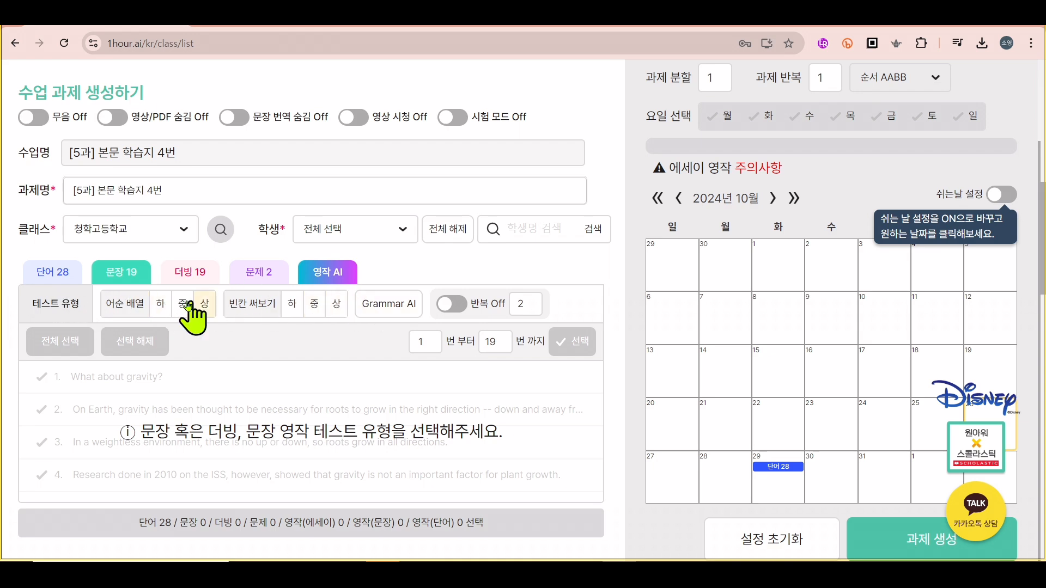
pyautogui.click(160, 305)
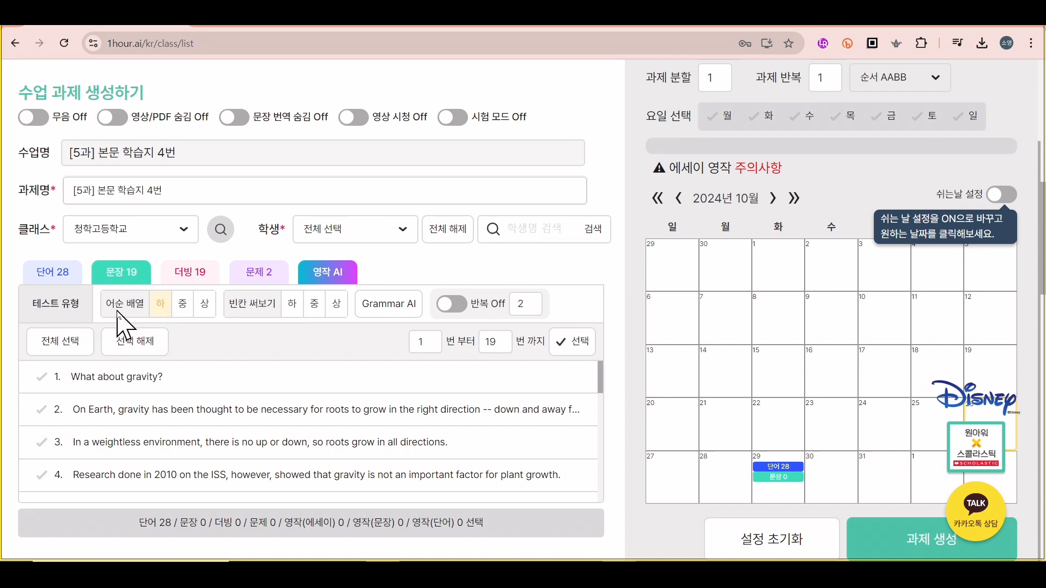
pyautogui.click(157, 305)
pyautogui.click(58, 353)
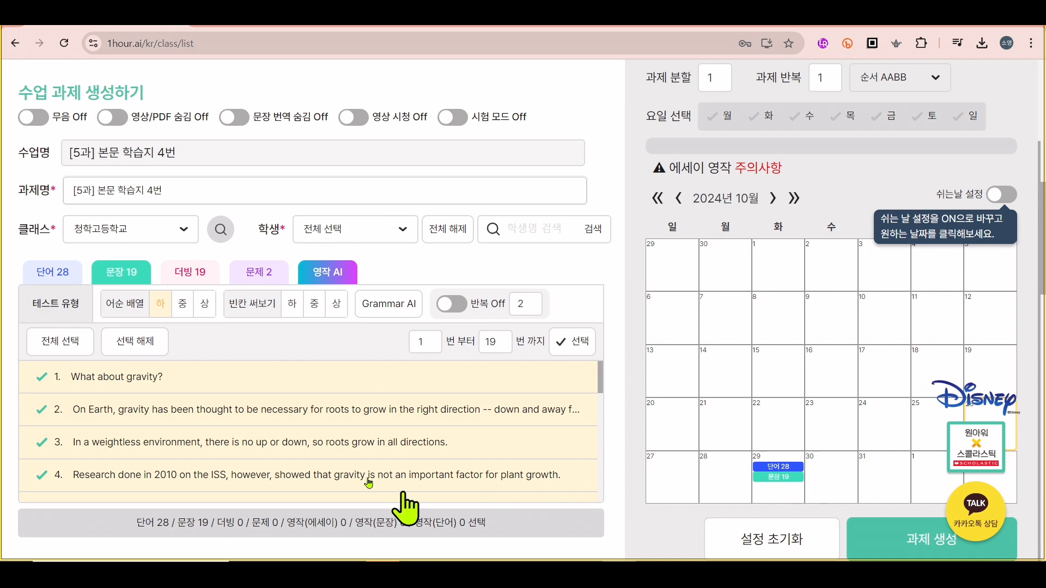
# Step: Add a level 하 더빙 test for all 19 sentences and include both question sets, 도전 문제 and 향상 문제
pyautogui.click(190, 272)
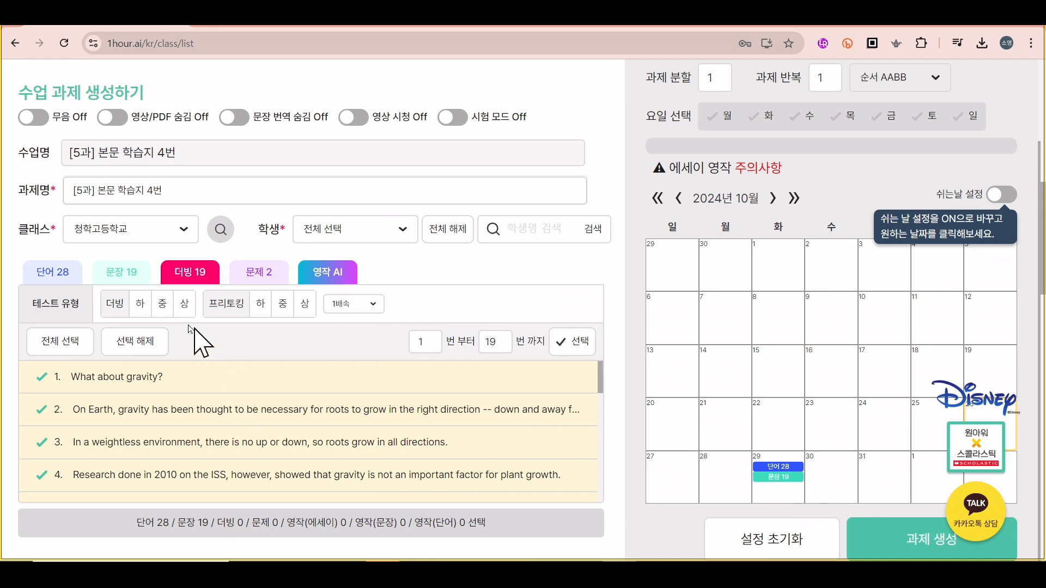
pyautogui.click(143, 306)
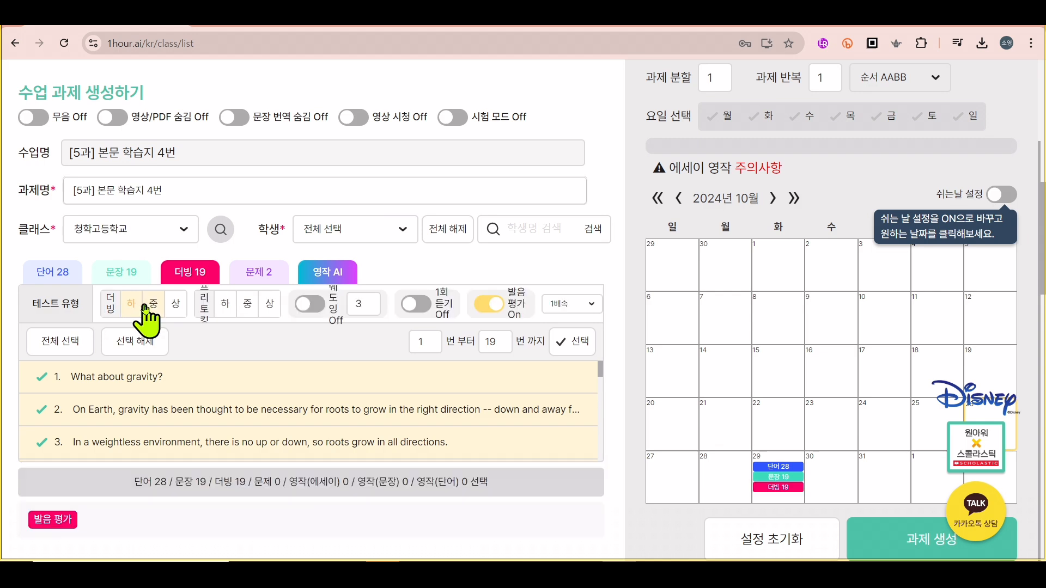
pyautogui.click(51, 351)
pyautogui.click(275, 280)
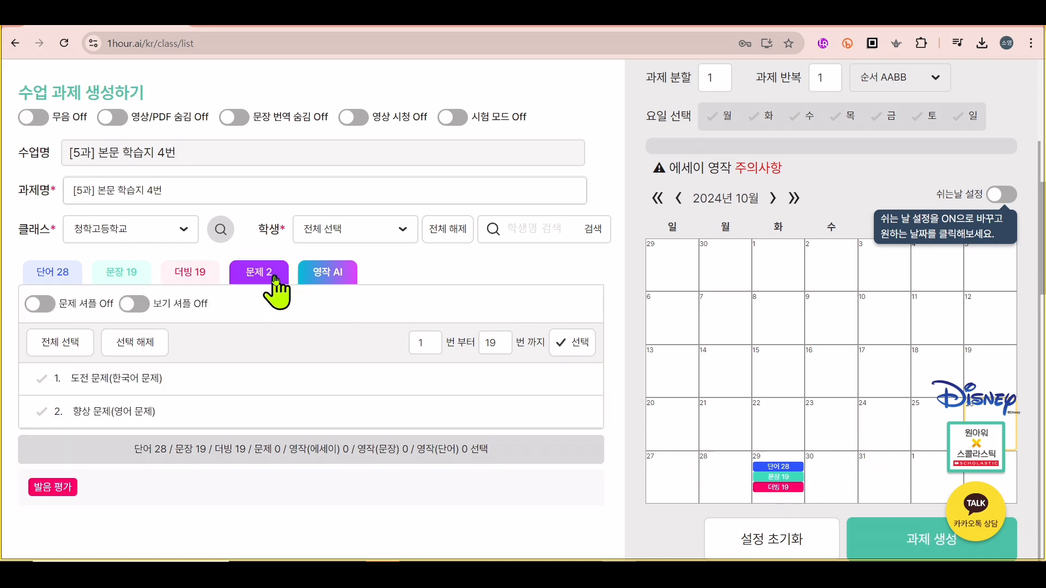
pyautogui.click(60, 342)
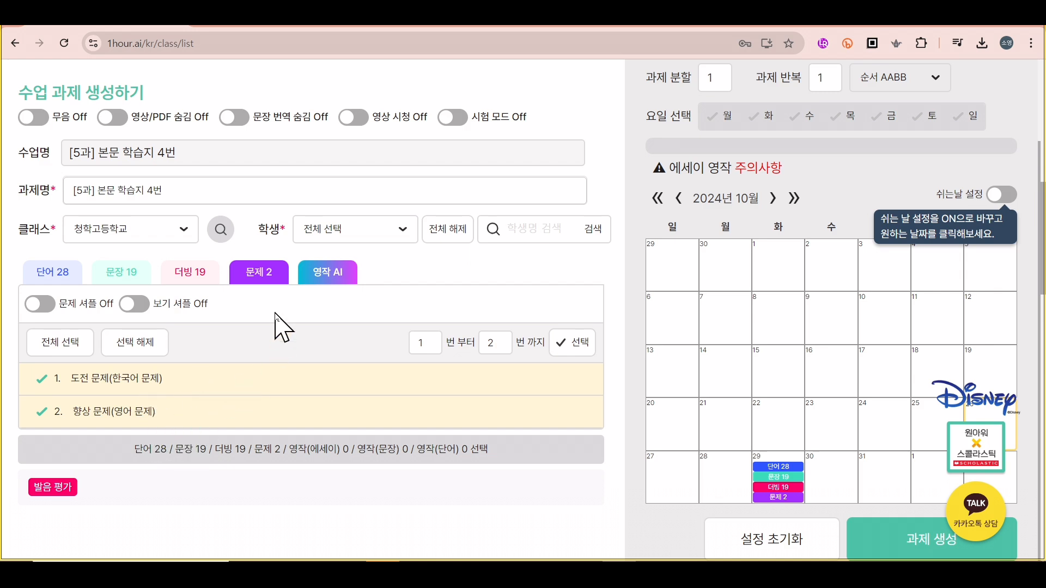
# Step: Choose 에세이 영작 as the 영작 AI test type and generate an essay topic
pyautogui.click(332, 279)
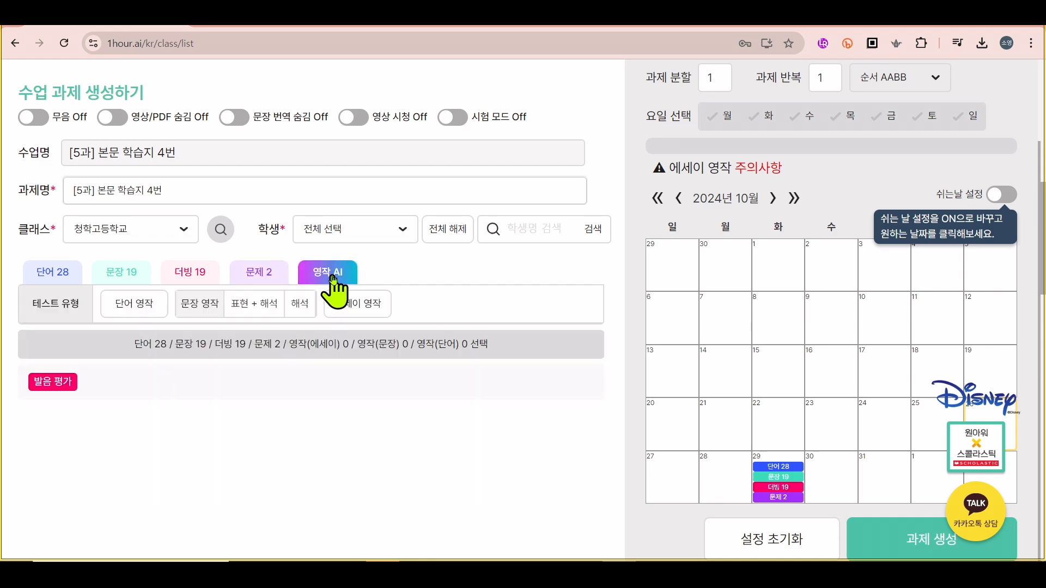
pyautogui.click(143, 319)
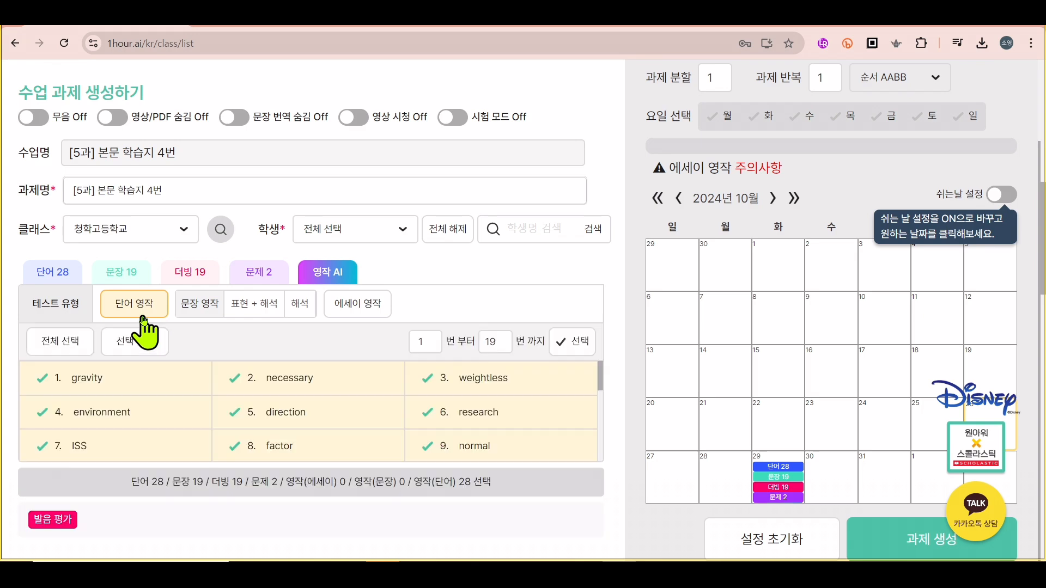
pyautogui.click(300, 314)
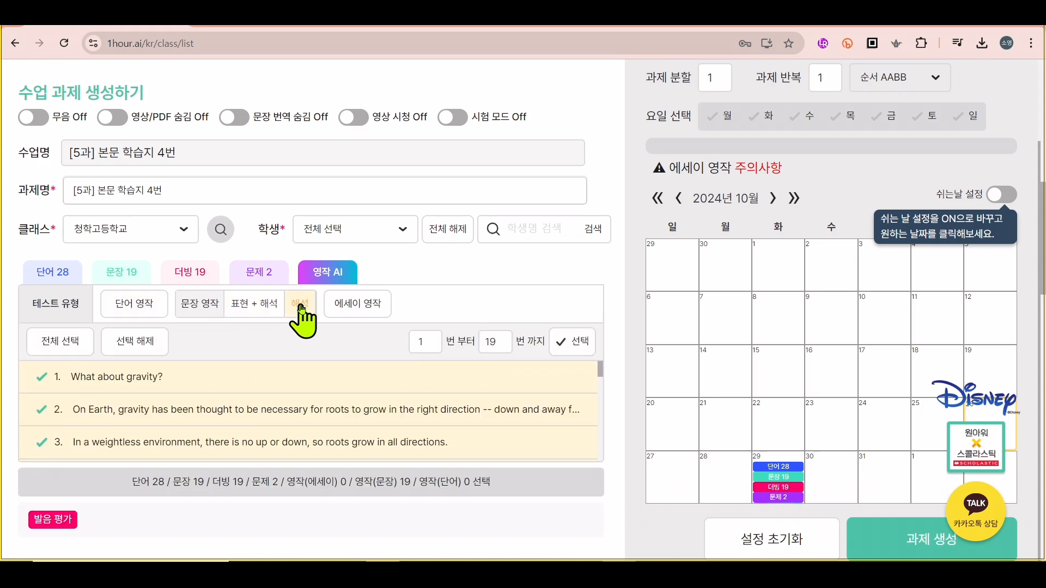
pyautogui.click(151, 311)
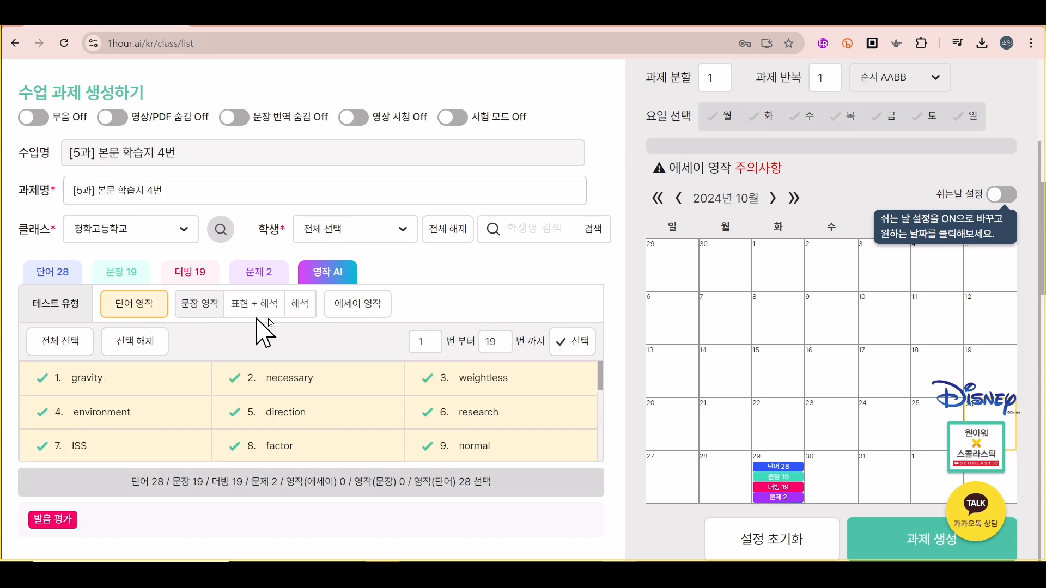
pyautogui.click(364, 309)
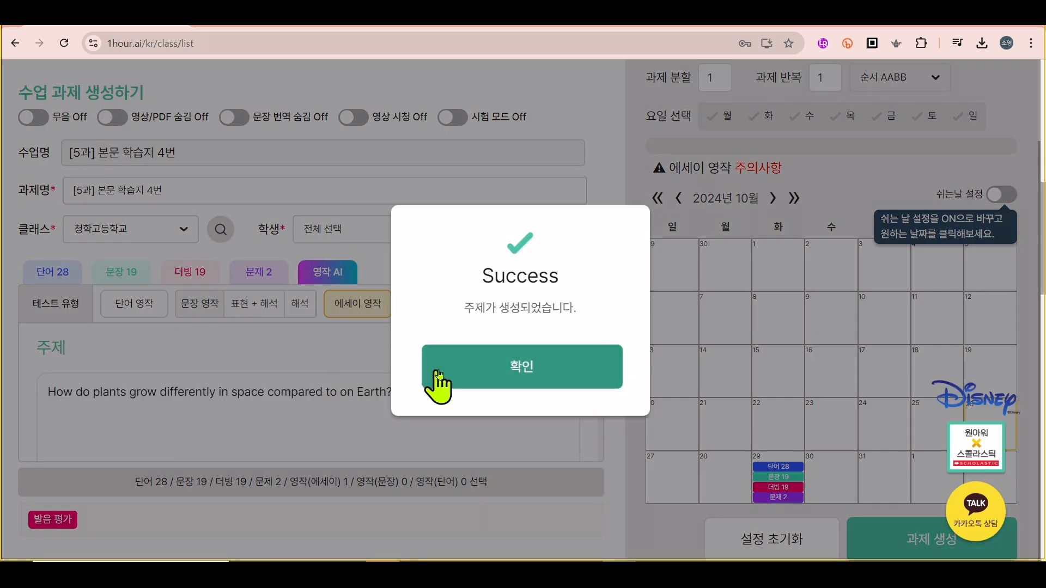
pyautogui.click(443, 376)
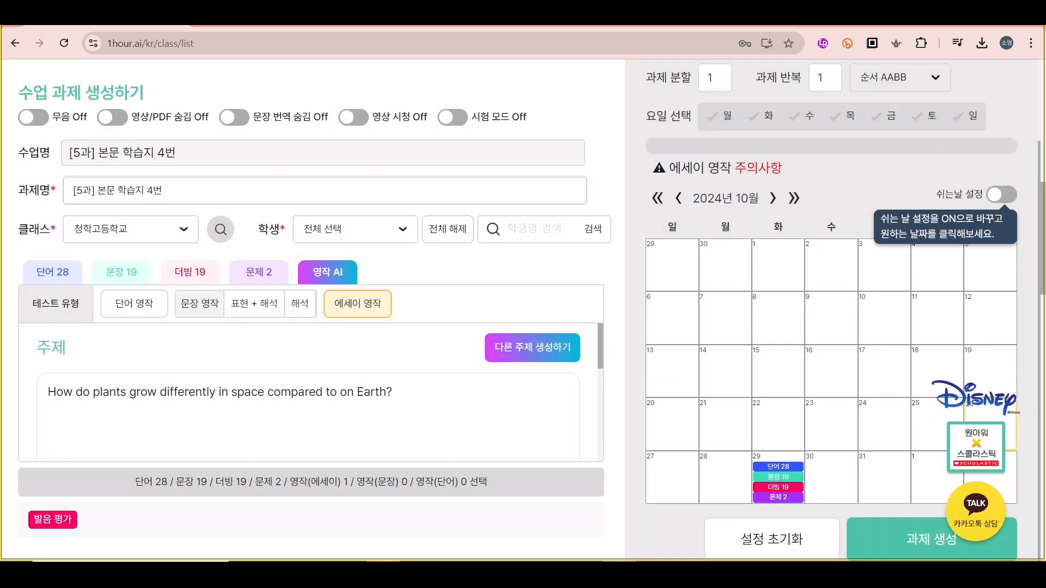
# Step: Replace the essay topic with the Hangul worksheet's Extended Question, "What challenges might arise from roots growing in all directions in a weightless environment?"
pyautogui.moveTo(551, 572)
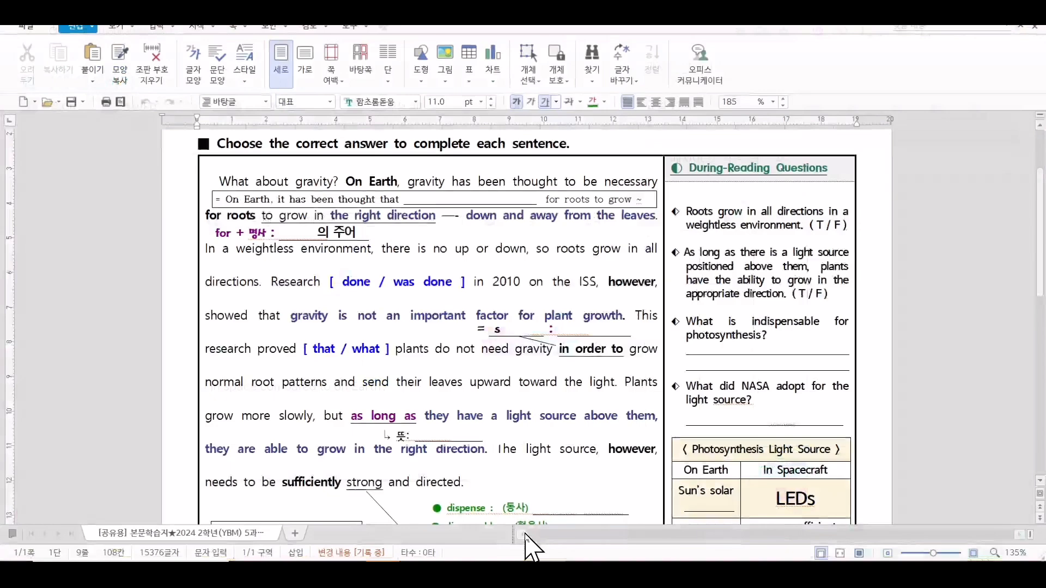
pyautogui.click(532, 549)
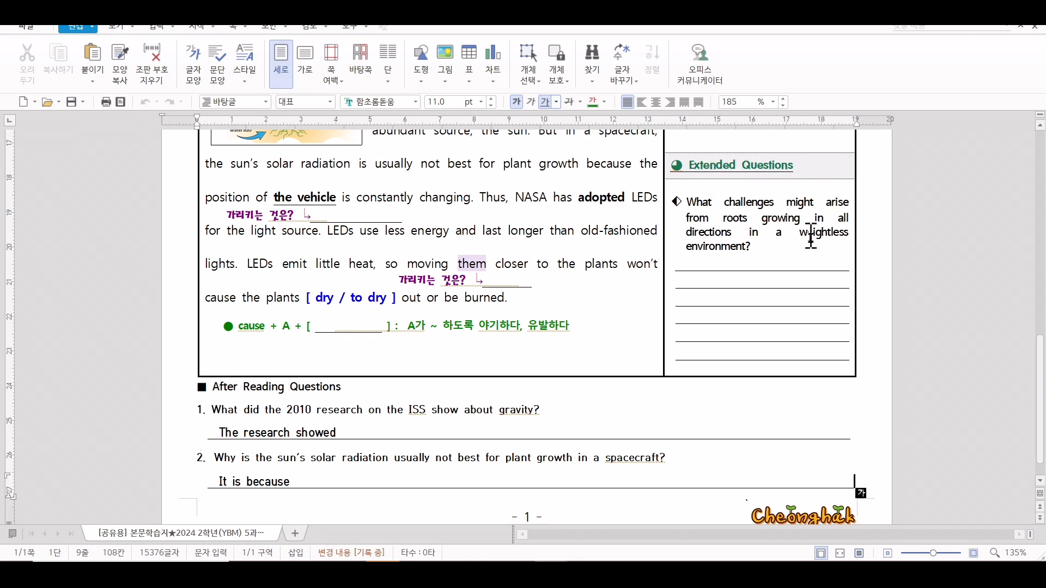
pyautogui.moveTo(688, 208); pyautogui.dragTo(779, 246)
pyautogui.hotkey('ctrl', 'c')
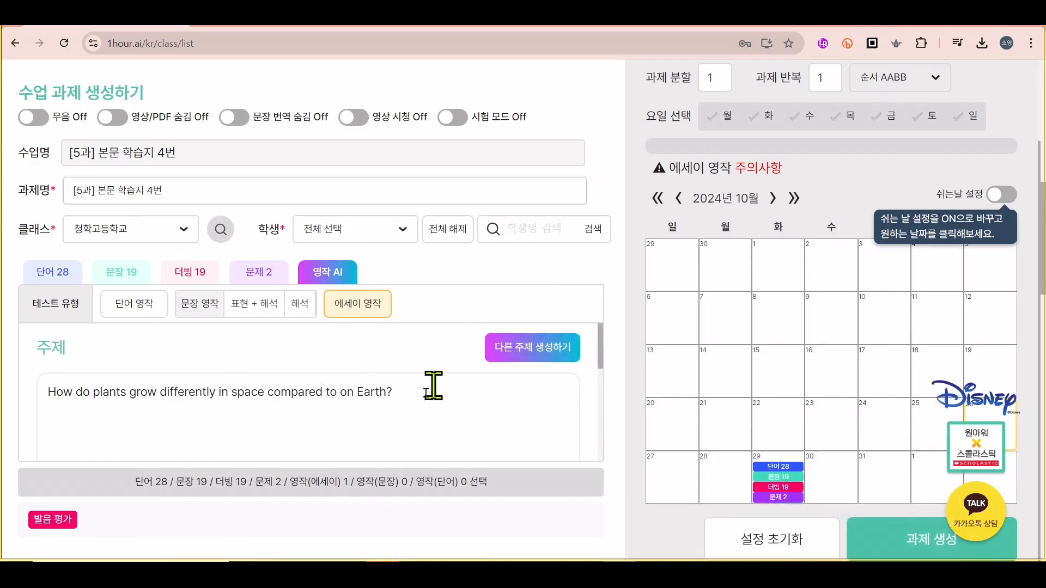
pyautogui.moveTo(183, 416); pyautogui.dragTo(173, 349)
pyautogui.hotkey('ctrl', 'v')
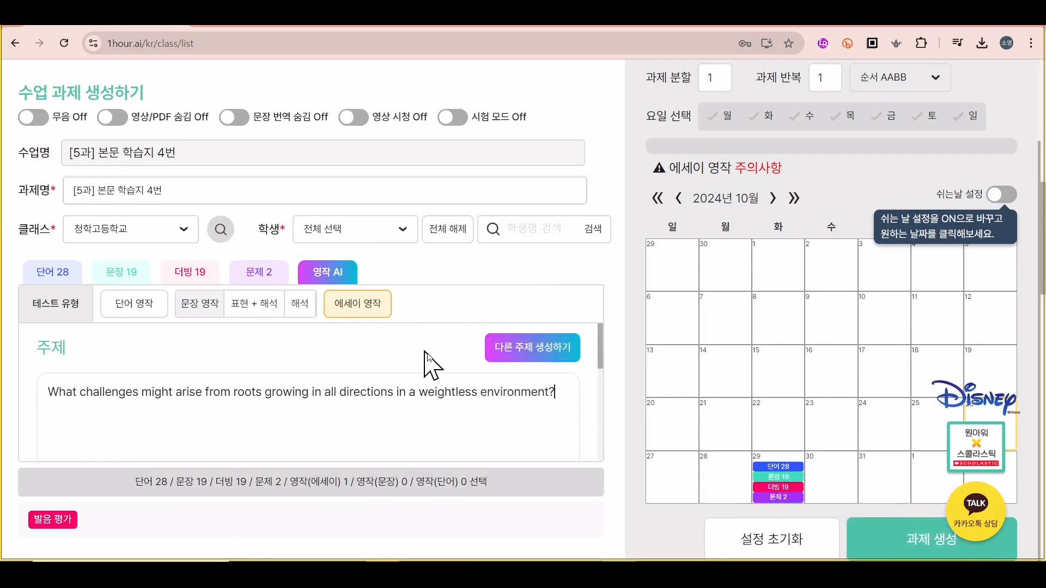
# Step: Create the assignment and view the October 2024 calendar of assigned work
pyautogui.click(938, 540)
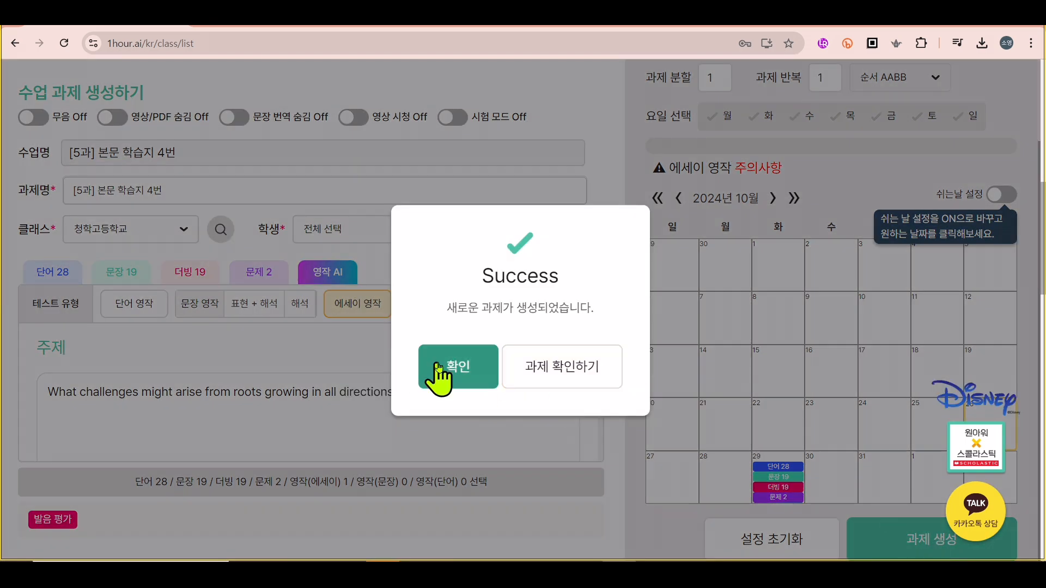
pyautogui.click(546, 368)
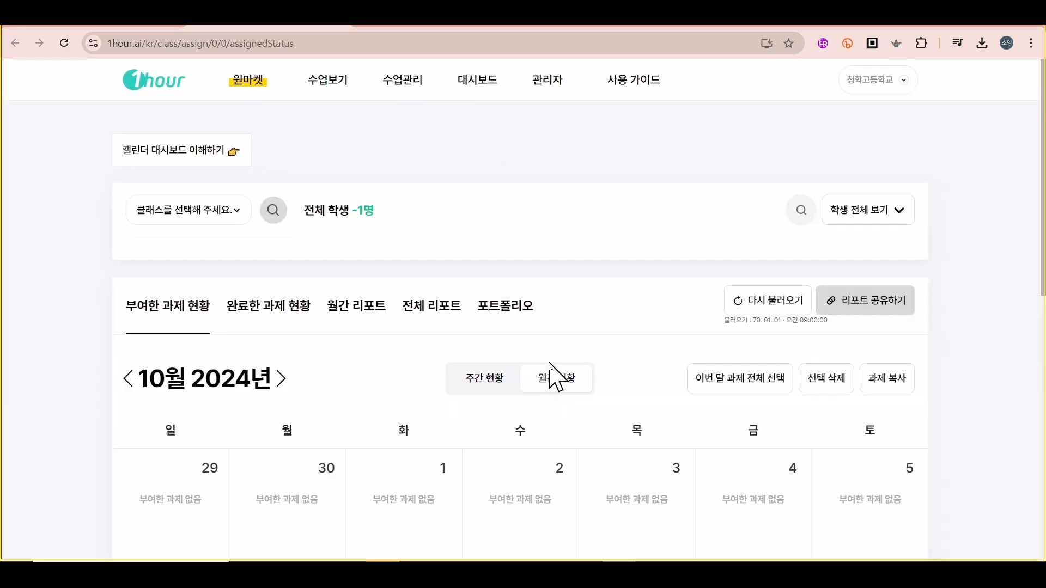
pyautogui.scroll(-3, 685, 331)
pyautogui.scroll(-6, 691, 346)
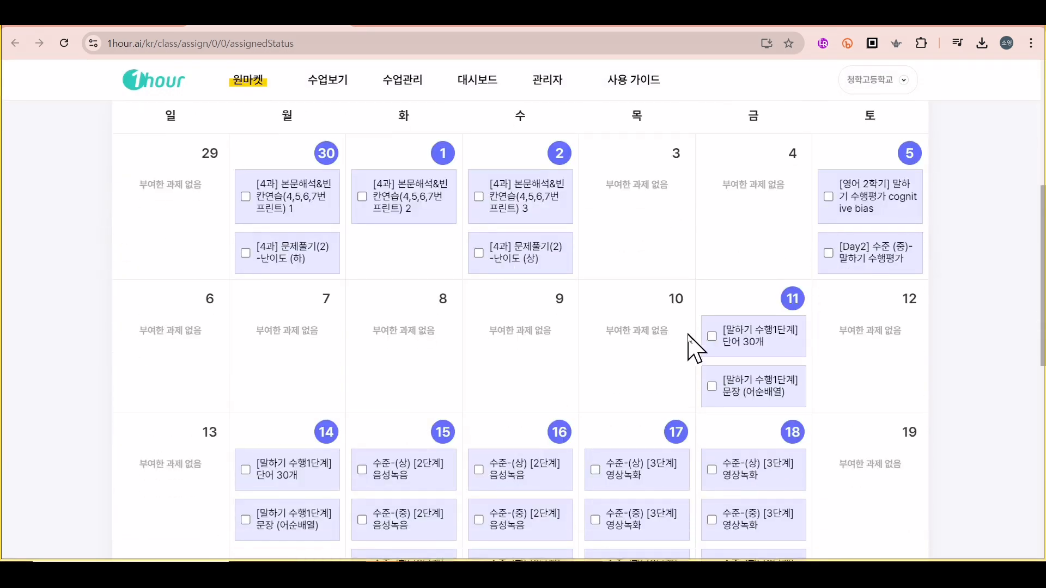
# Step: Find the assignment "[5과] 본문 학습지 4번" on October 29 and view its 과제 정보 with the students' submission status
pyautogui.scroll(-4, 622, 376)
pyautogui.scroll(-1, 622, 381)
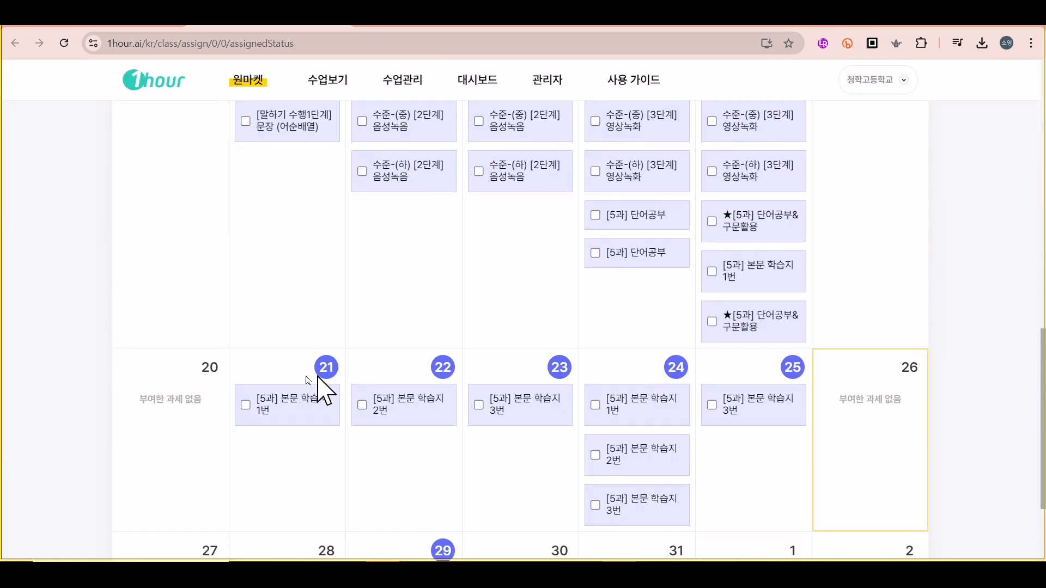
pyautogui.scroll(-3, 612, 304)
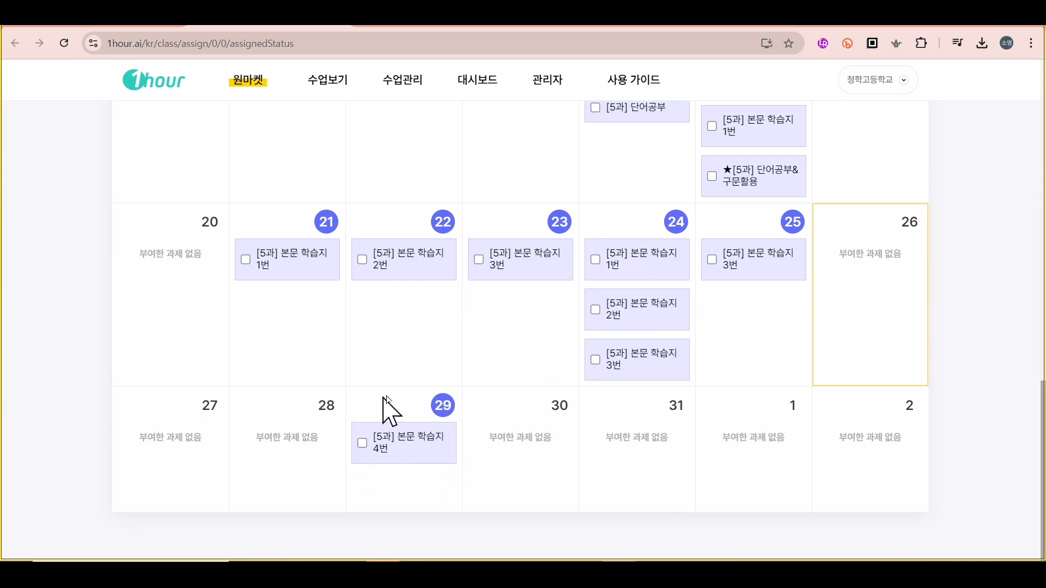
pyautogui.click(400, 457)
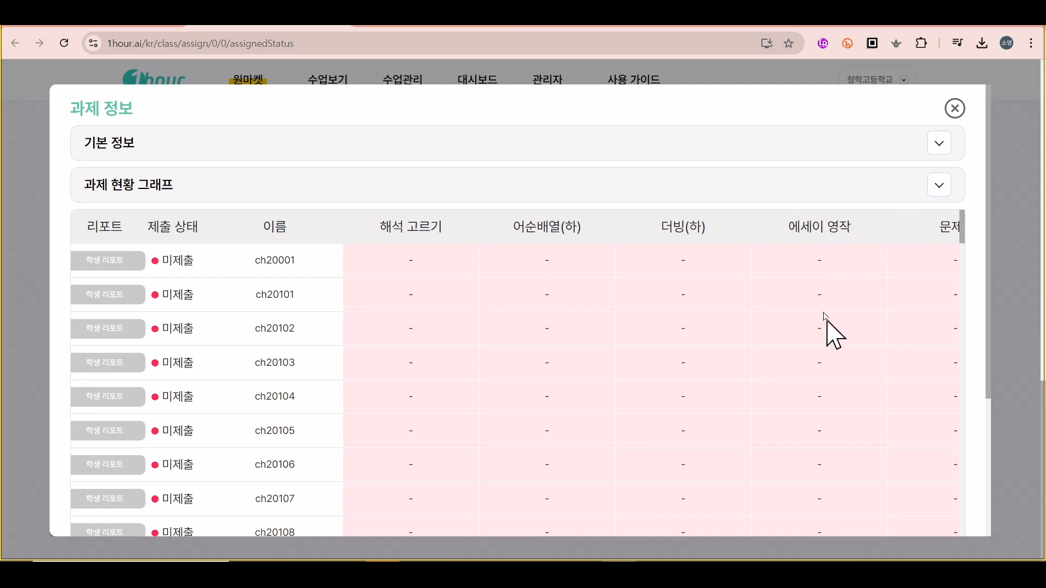
pyautogui.click(955, 109)
# Step: Switch to a student account and expand the task list of "[5과] 본문 학습지 4번" assigned for October 29
pyautogui.moveTo(333, 80)
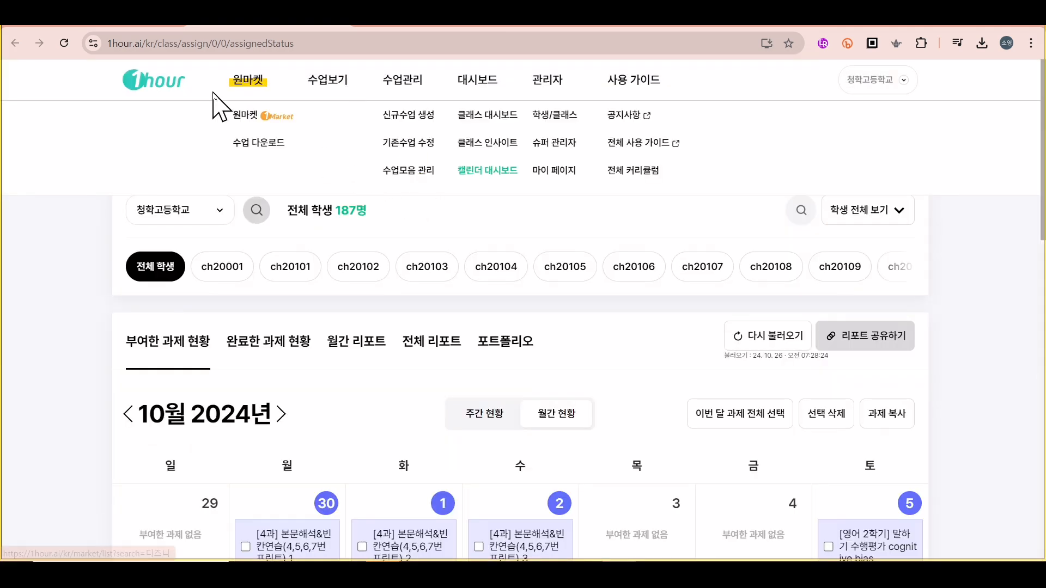
pyautogui.click(905, 81)
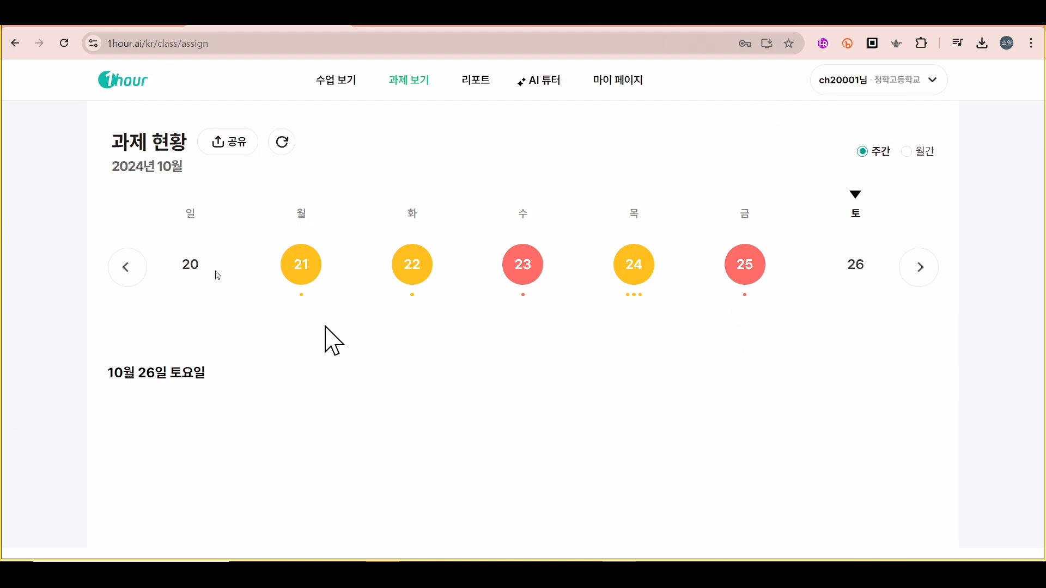
pyautogui.click(921, 270)
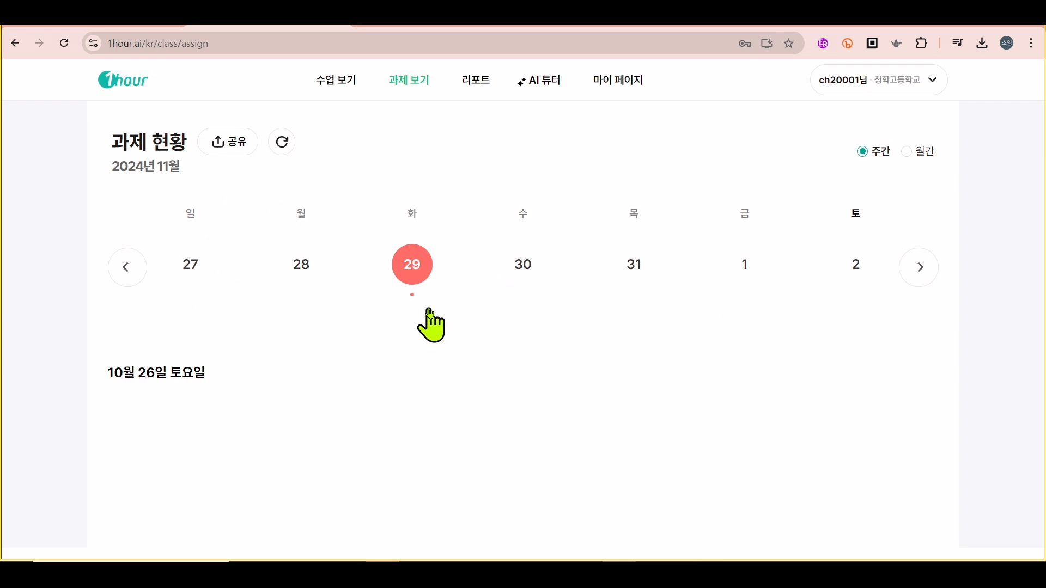
pyautogui.click(413, 283)
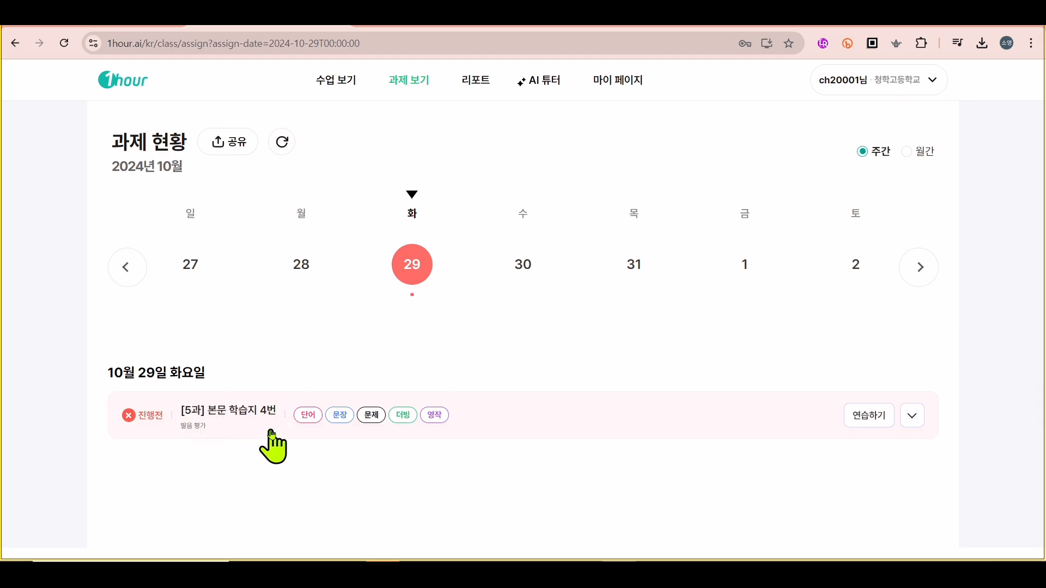
pyautogui.click(914, 419)
pyautogui.scroll(-2, 642, 414)
pyautogui.scroll(-1, 634, 424)
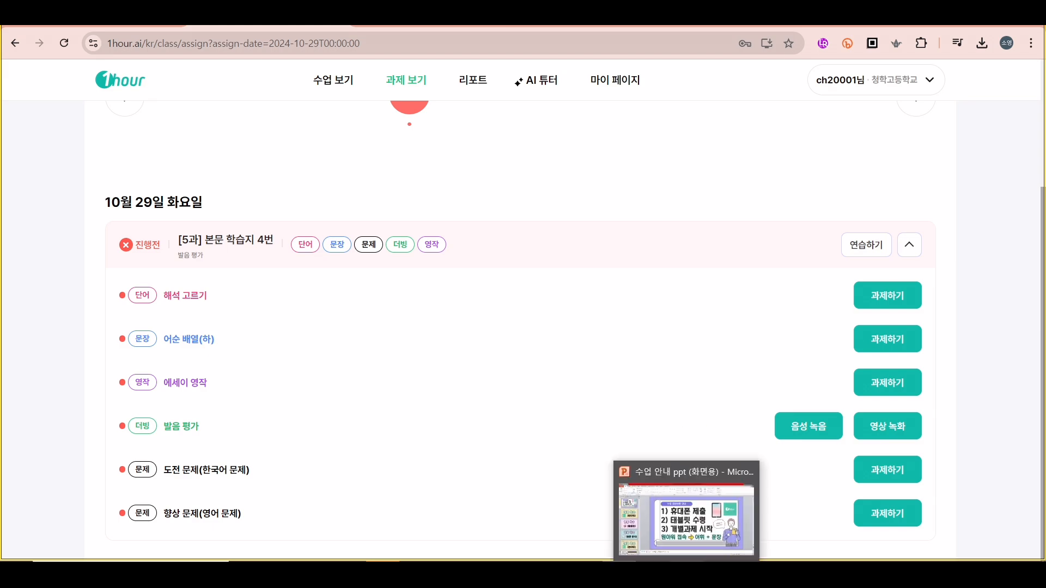
# Step: Switch to the PowerPoint file "수업 안내 ppt (화면용)", present its 수업 준비사항 안내 slide, and return to the browser
pyautogui.click(694, 555)
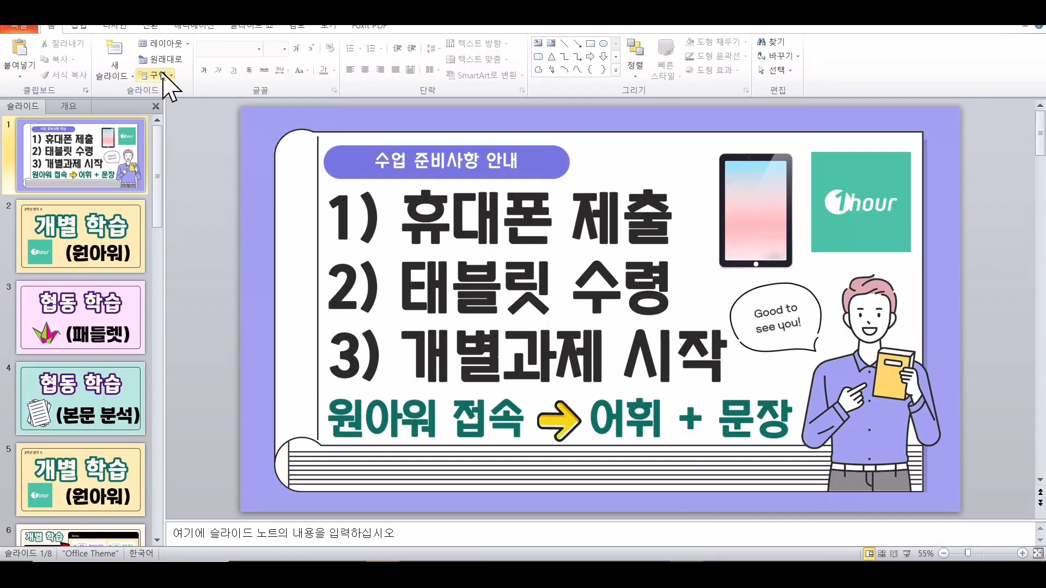
pyautogui.press('F5')
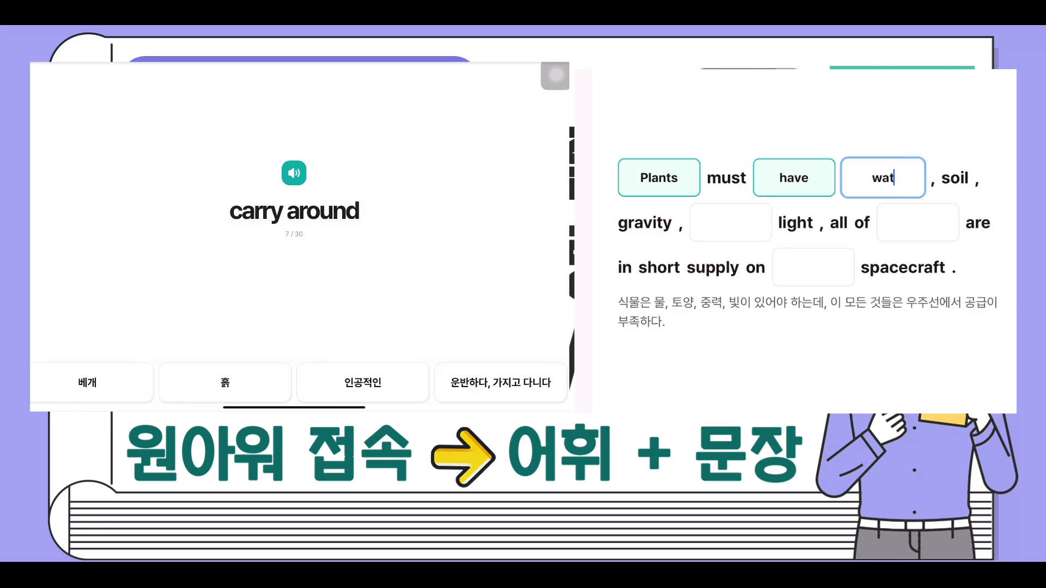
pyautogui.press('Escape')
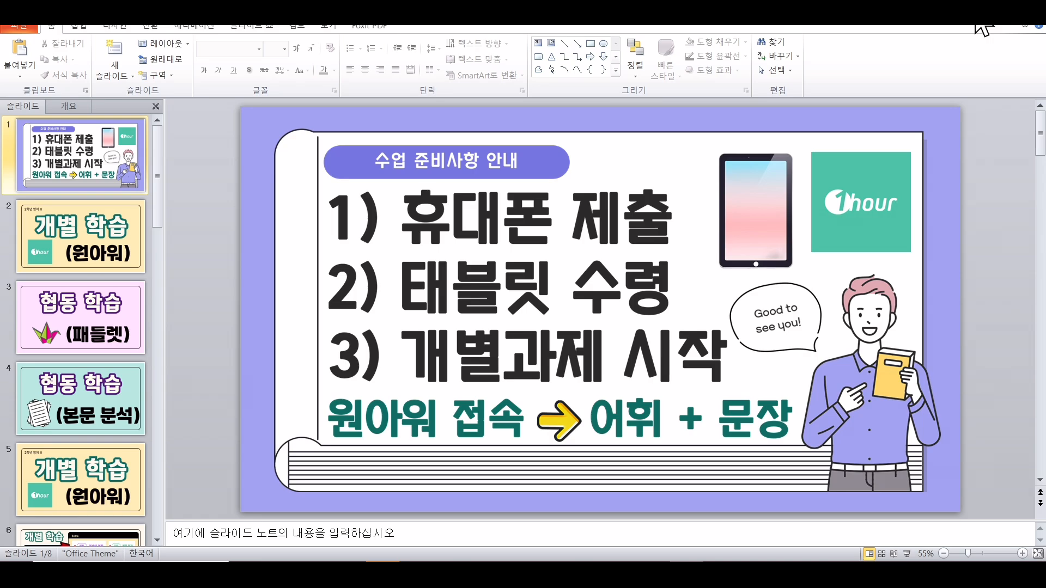
pyautogui.click(981, 25)
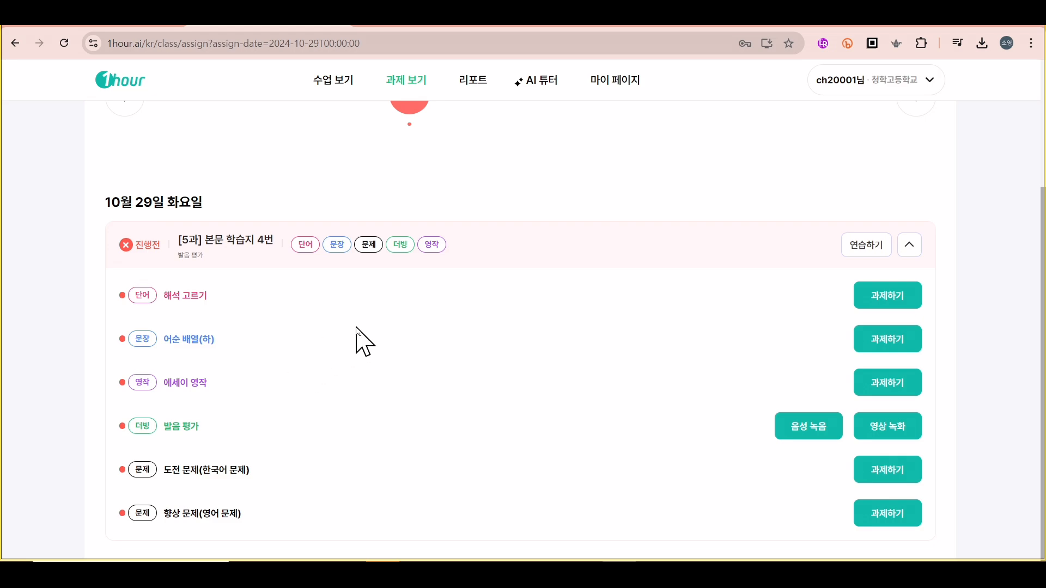
# Step: Open the practice page of "[5과] 본문 학습지 4번" and start the lesson
pyautogui.scroll(3, 779, 354)
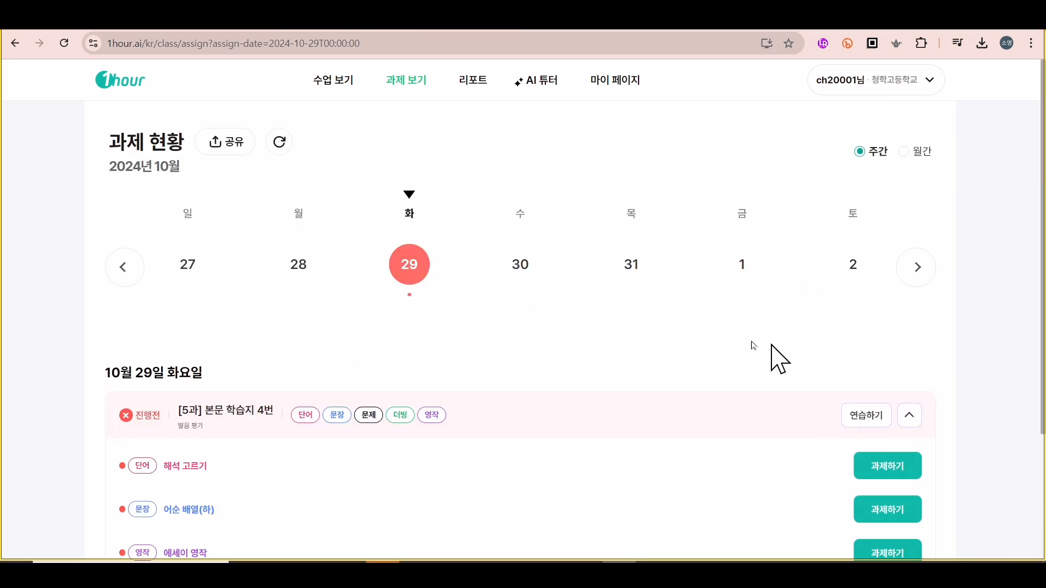
pyautogui.click(880, 416)
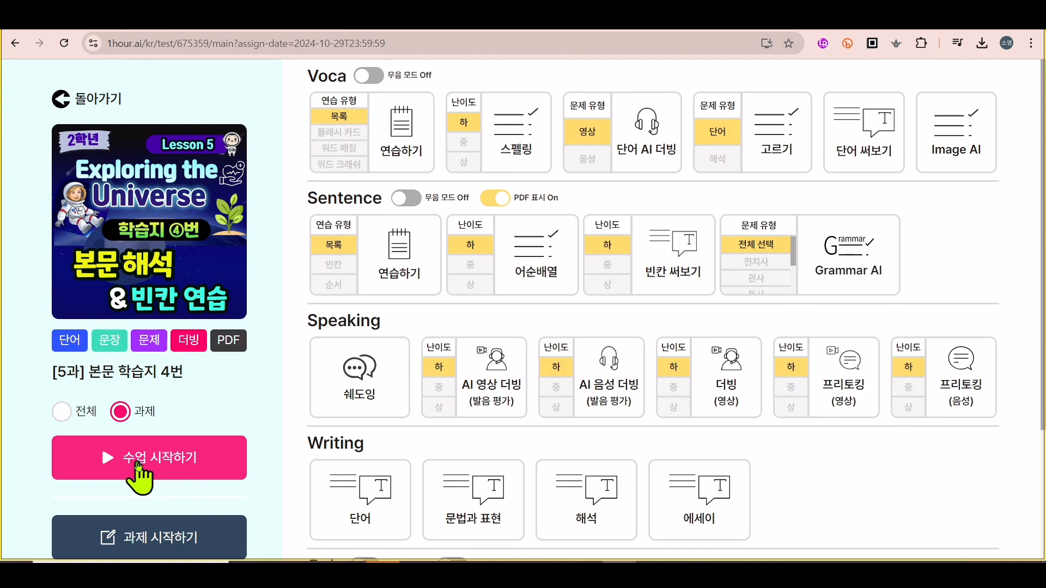
pyautogui.click(140, 467)
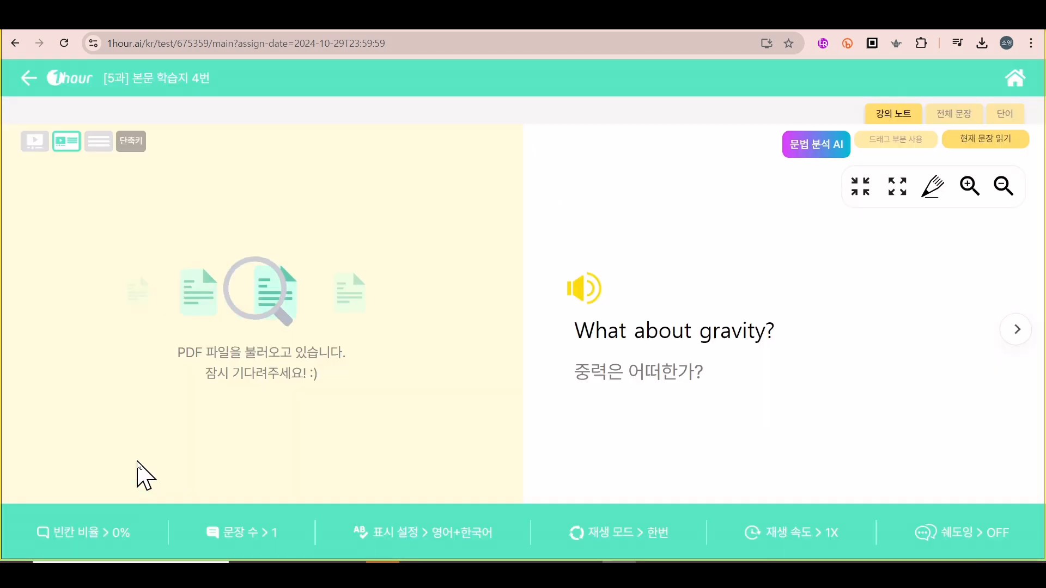
# Step: Advance to the sentence beginning "Research done in 2010 on the ISS" and review its 문법 분석 AI sentence breakdown
pyautogui.click(1016, 331)
pyautogui.click(1017, 330)
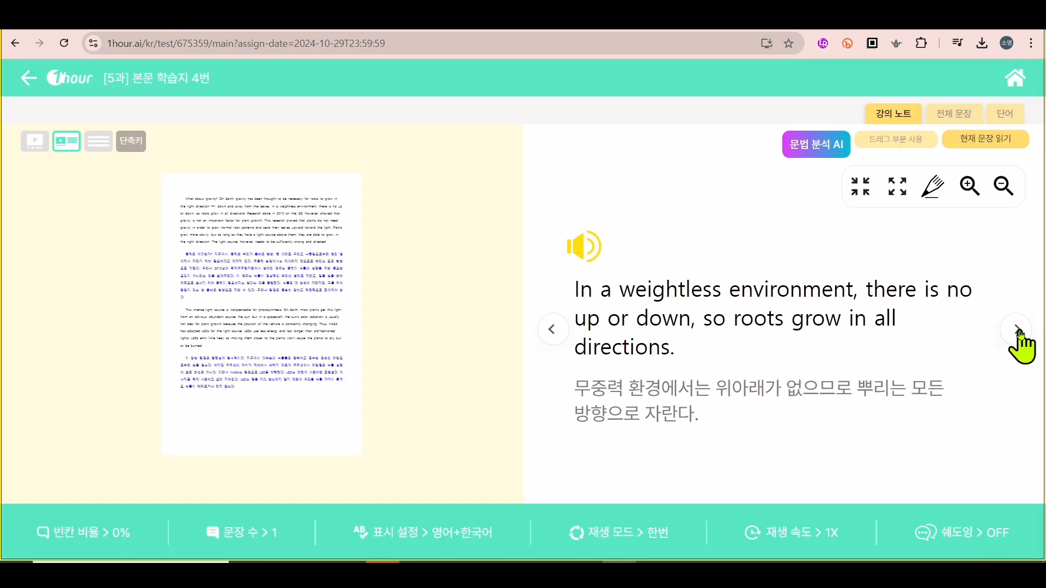
pyautogui.click(1016, 330)
pyautogui.click(802, 148)
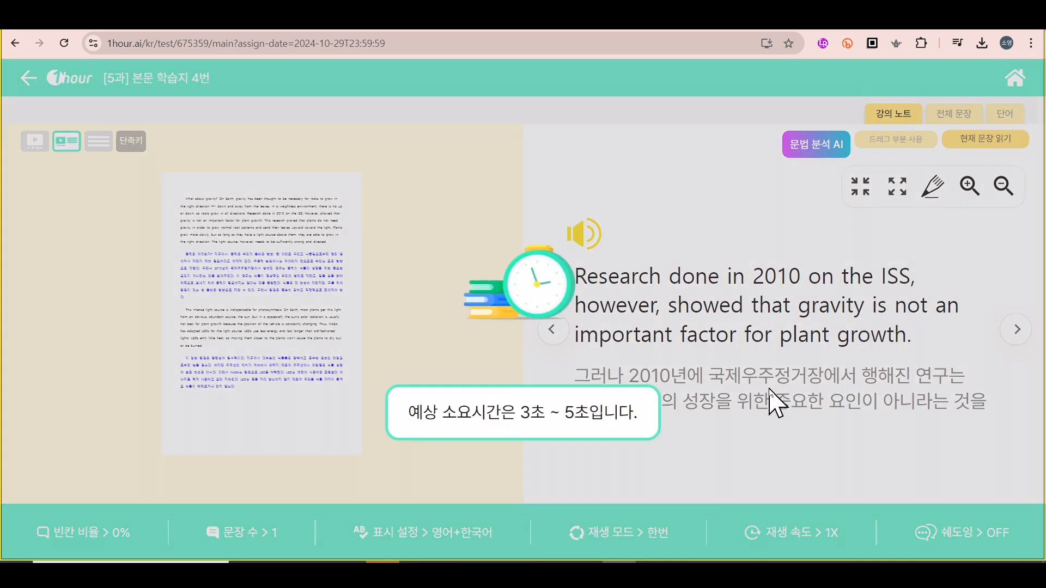
pyautogui.scroll(-2, 776, 403)
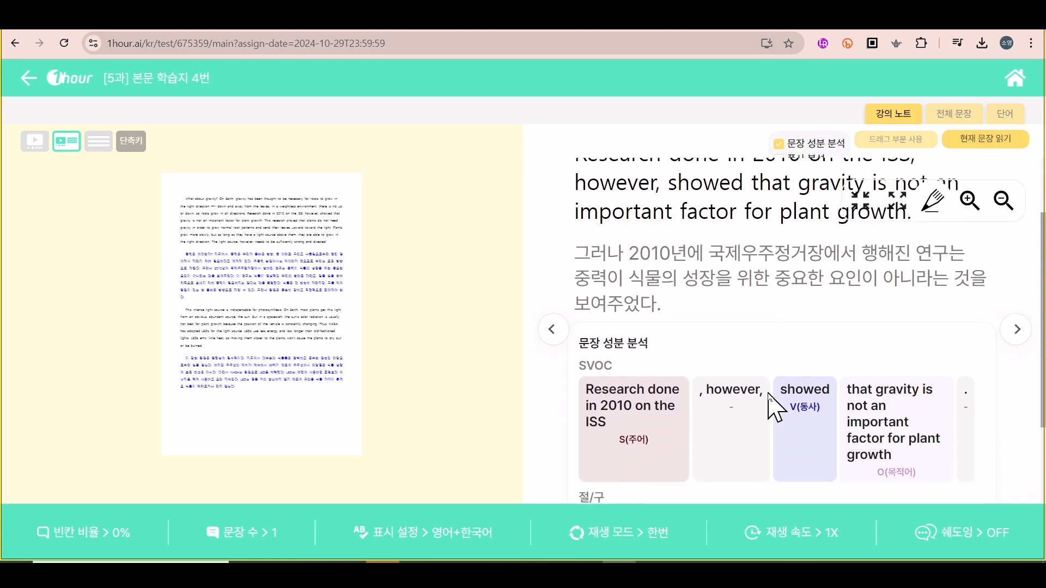
pyautogui.scroll(-2, 769, 393)
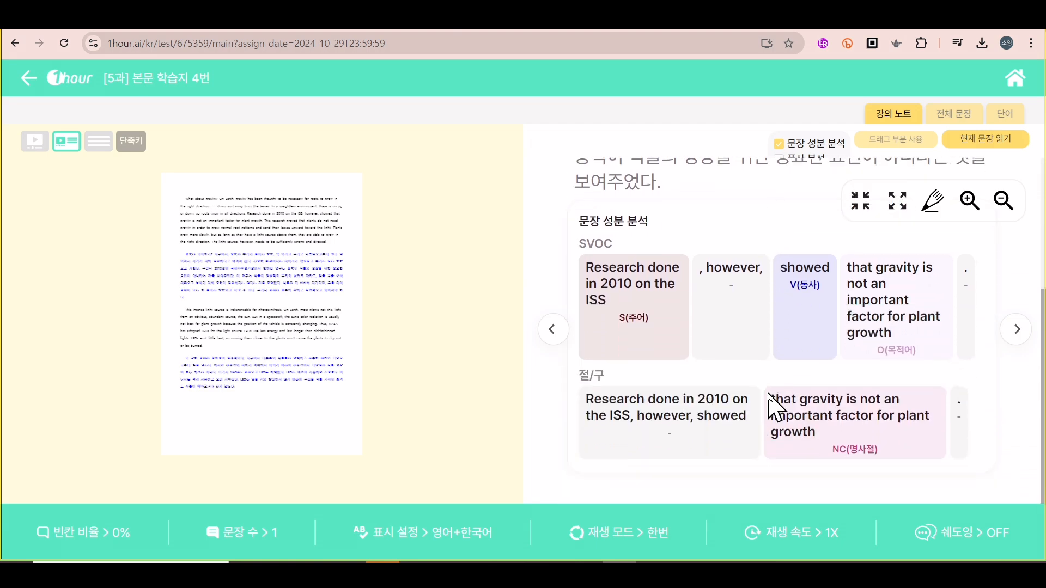
pyautogui.scroll(4, 768, 393)
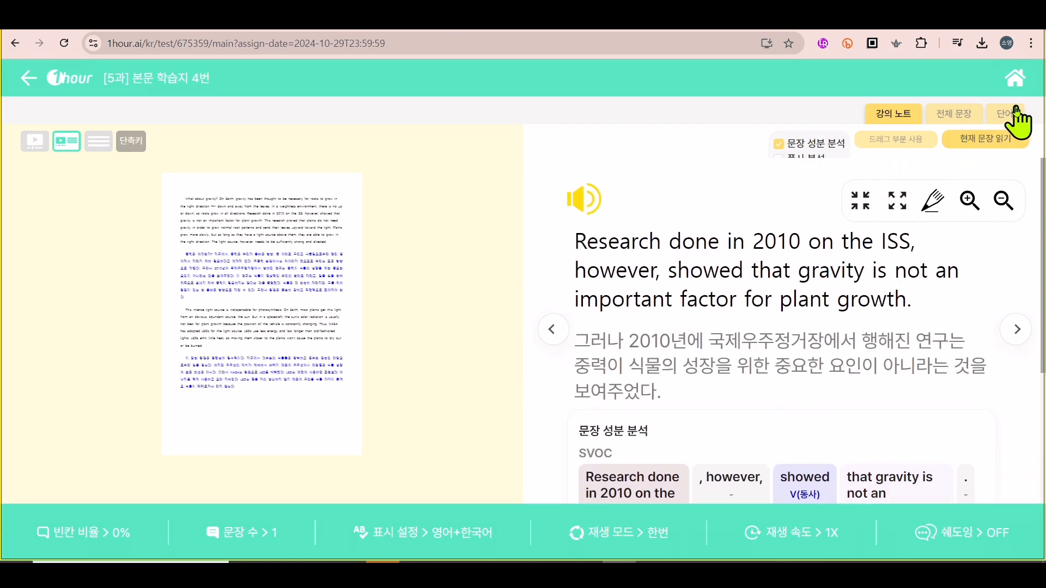
# Step: Examine the sentence's highlighted vocabulary and the lesson's full 단어장 word list
pyautogui.click(1009, 114)
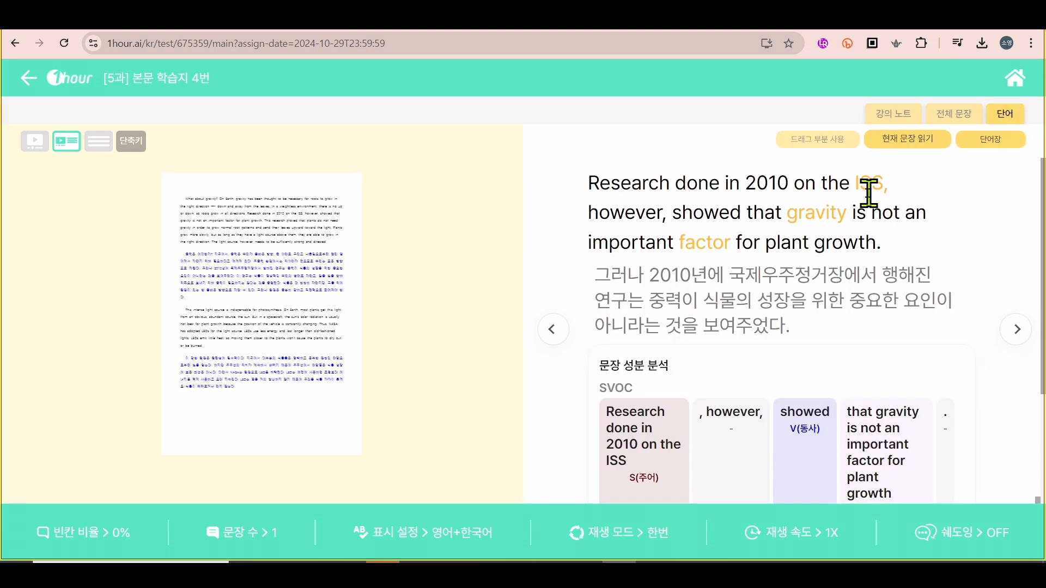
pyautogui.scroll(-3, 722, 404)
pyautogui.scroll(3, 756, 315)
pyautogui.click(988, 140)
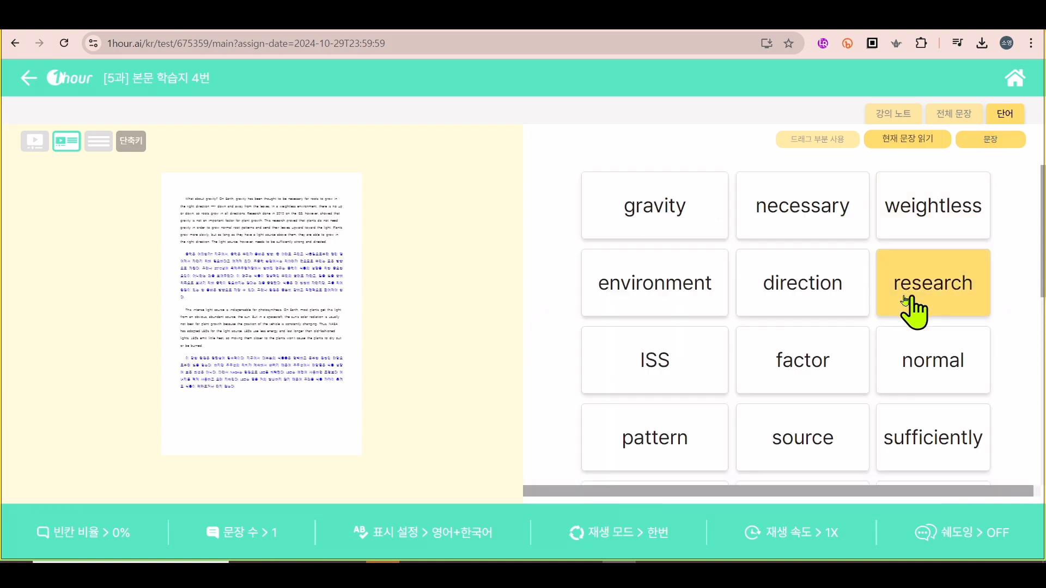
pyautogui.scroll(-3, 796, 321)
pyautogui.scroll(-5, 793, 348)
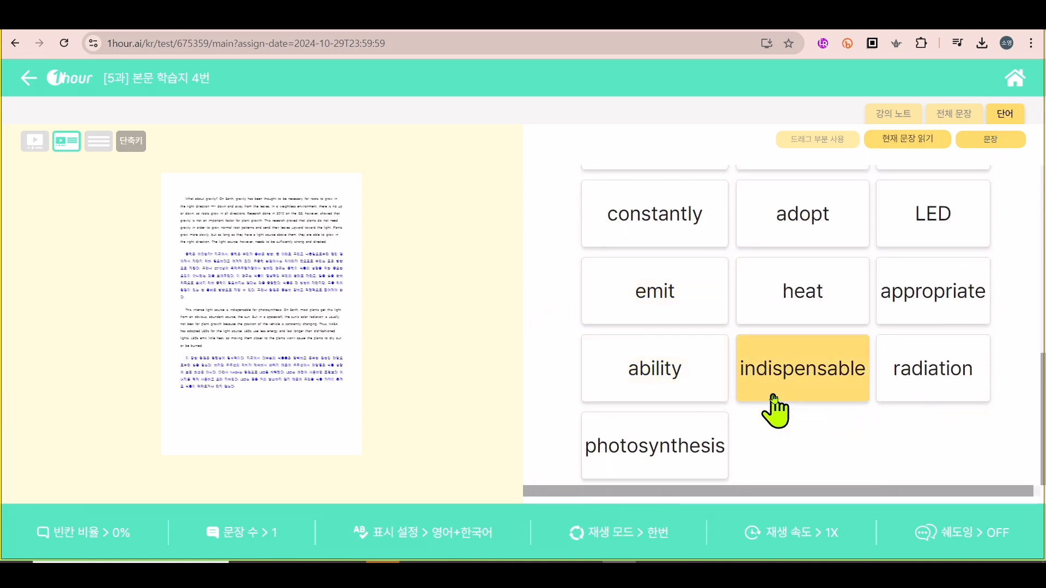
pyautogui.scroll(8, 774, 405)
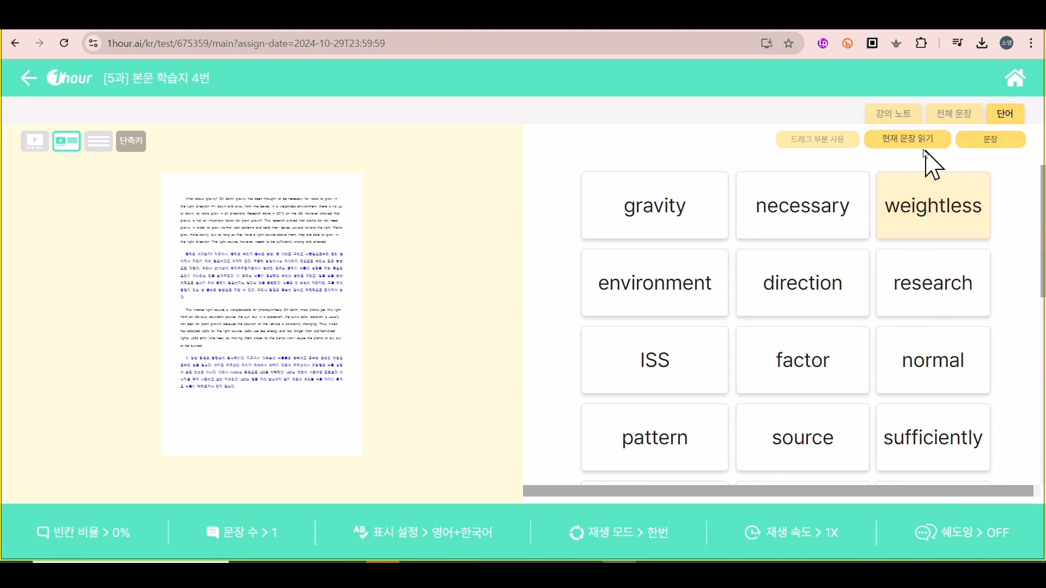
# Step: Return to the 강의 노트 view and advance to the sentence beginning "Plants grow more slowly"
pyautogui.click(891, 114)
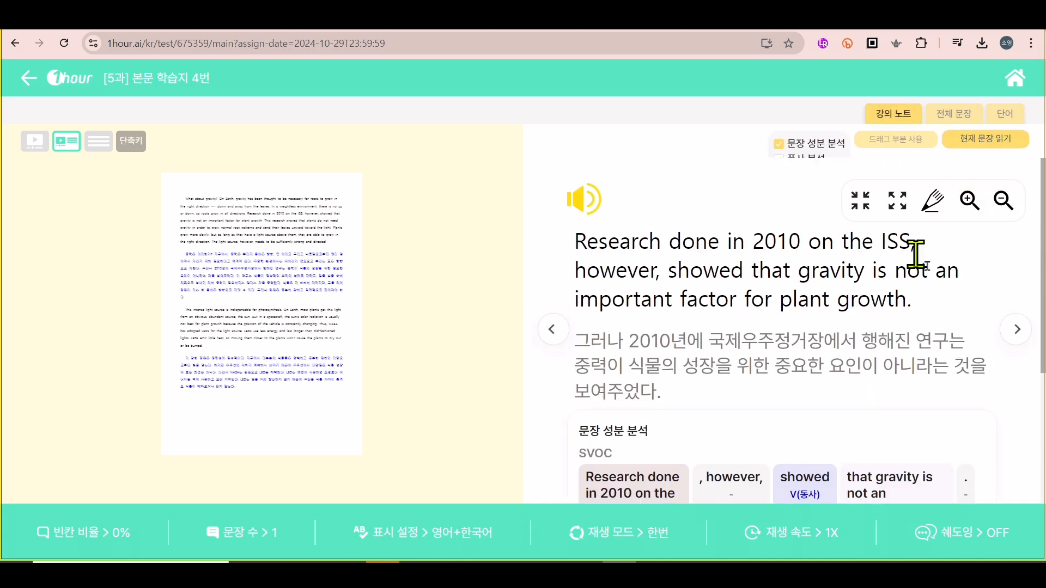
pyautogui.click(1016, 332)
pyautogui.click(1017, 331)
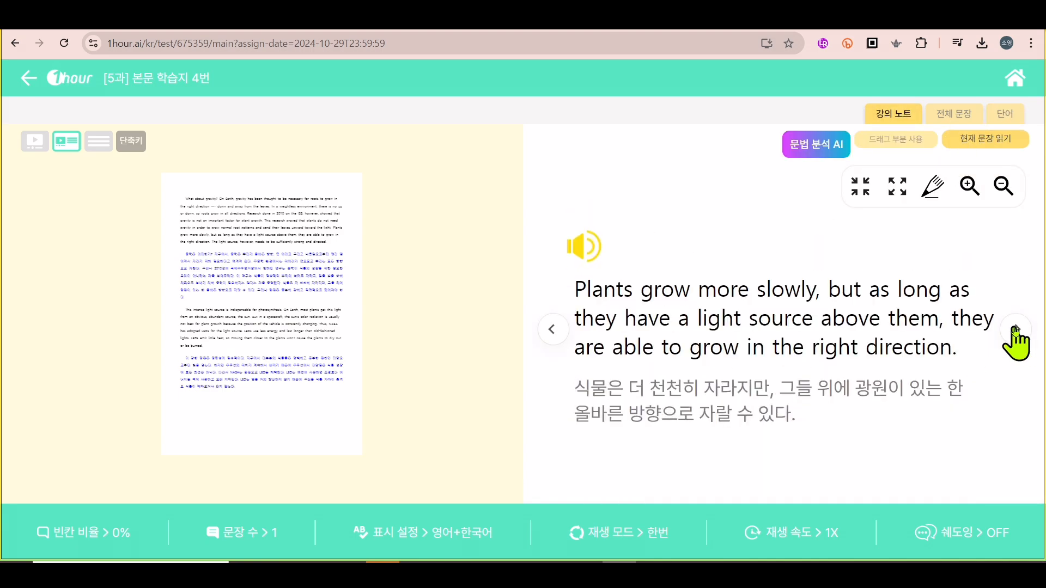
# Step: Try a freehand pen stroke over the sentence "Plants grow more slowly", delete all handwriting, and put the pen away
pyautogui.click(943, 199)
pyautogui.moveTo(854, 276); pyautogui.dragTo(890, 308)
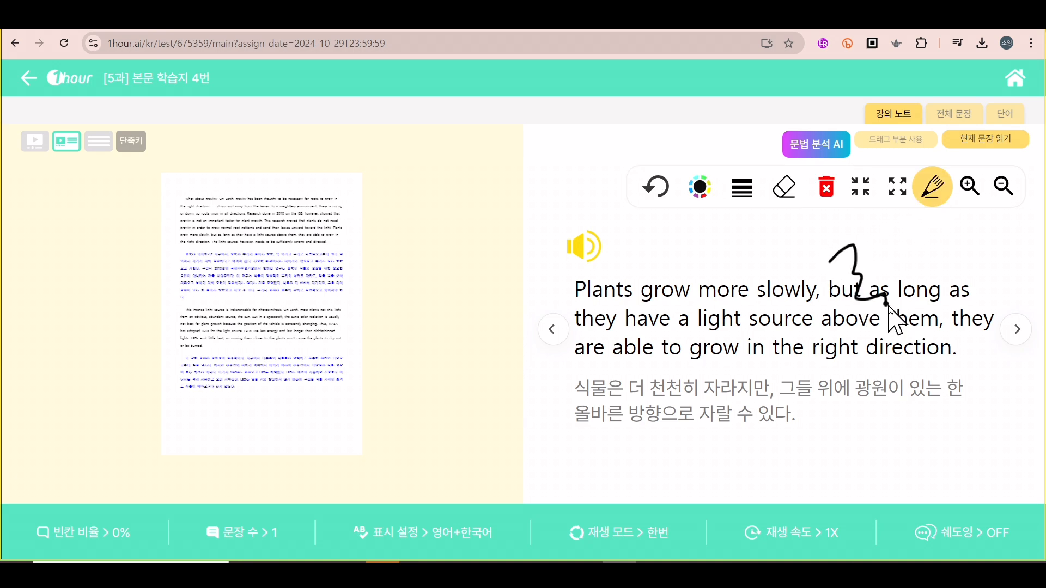
pyautogui.click(825, 197)
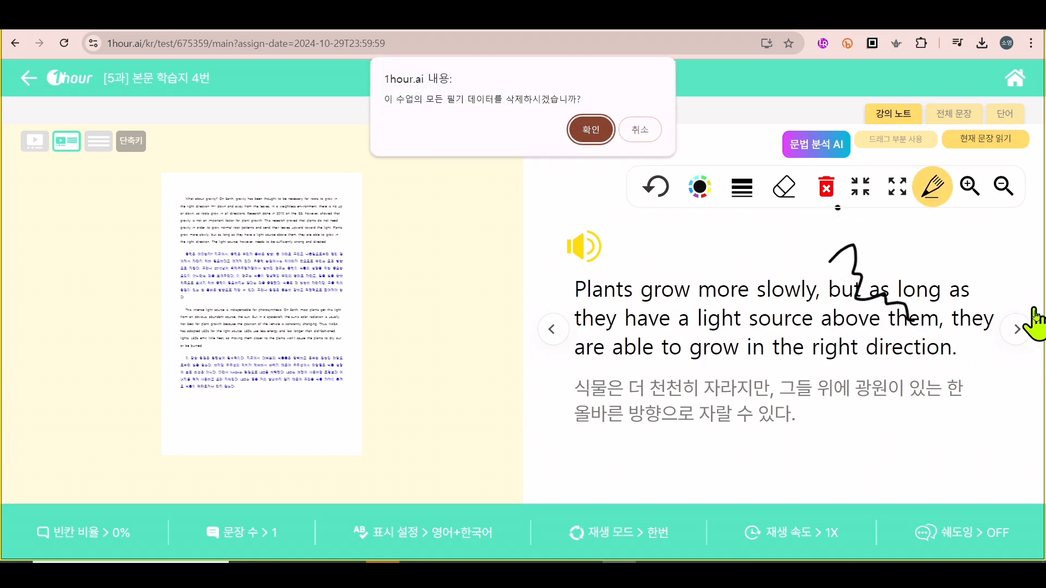
pyautogui.click(591, 129)
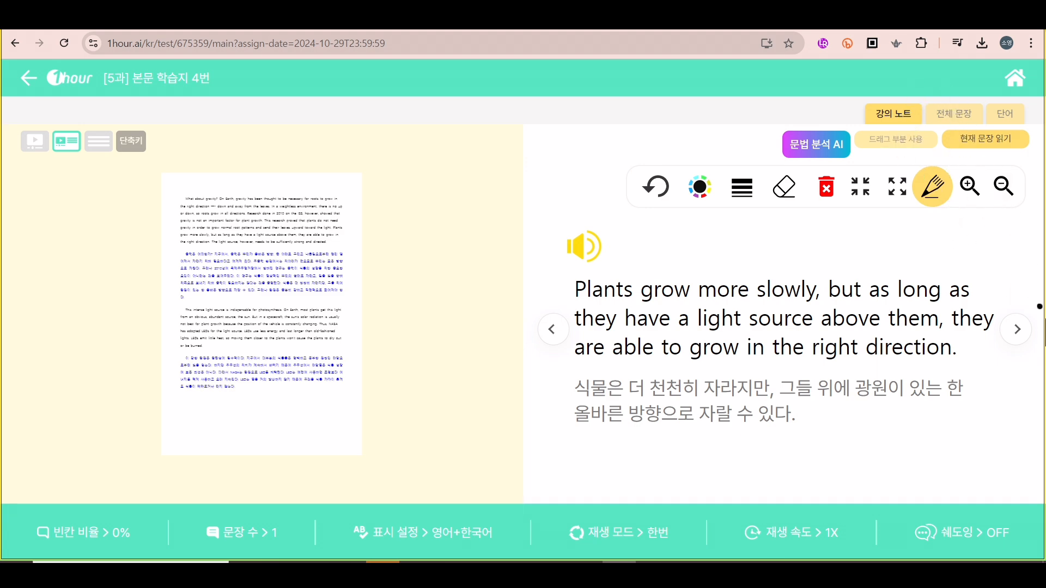
pyautogui.click(940, 192)
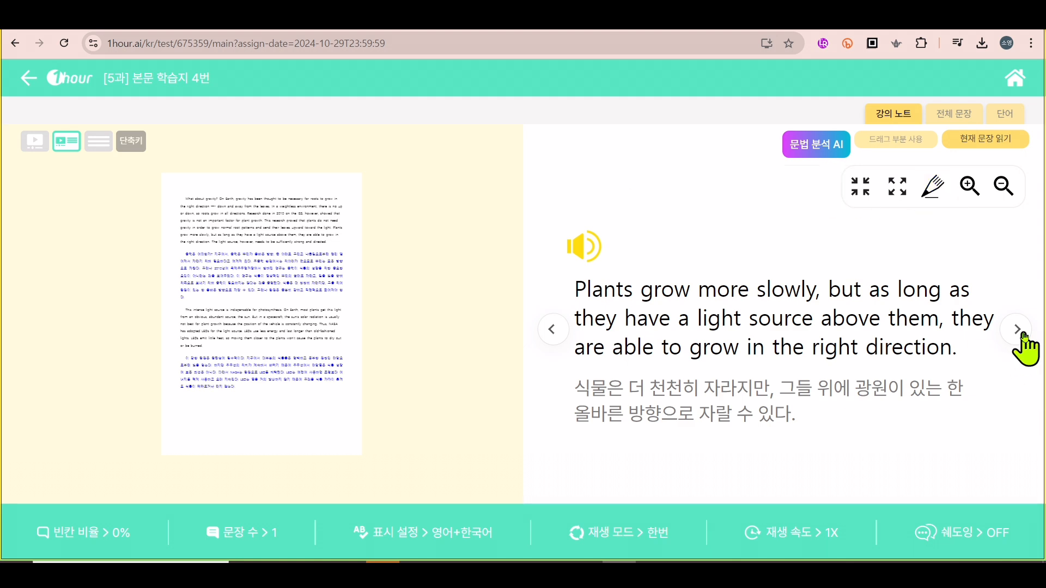
# Step: Advance to the sentence "This intense light source is indispensable for photosynthesis."
pyautogui.click(1023, 336)
pyautogui.click(1023, 337)
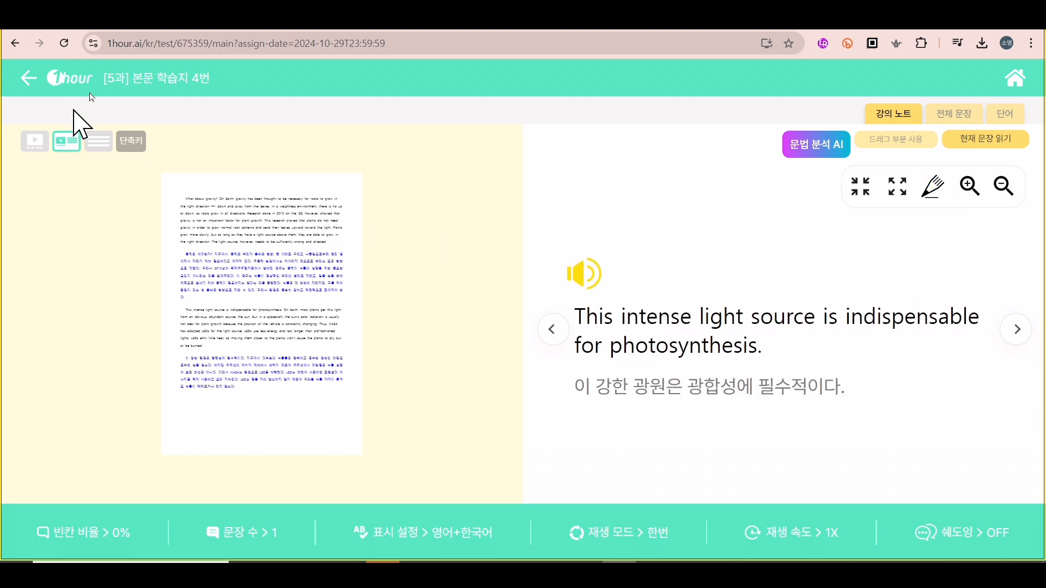
# Step: Dismiss the confirmation on the teacher's assignment creation page, and return to the student lesson's practice activity menu
pyautogui.click(127, 13)
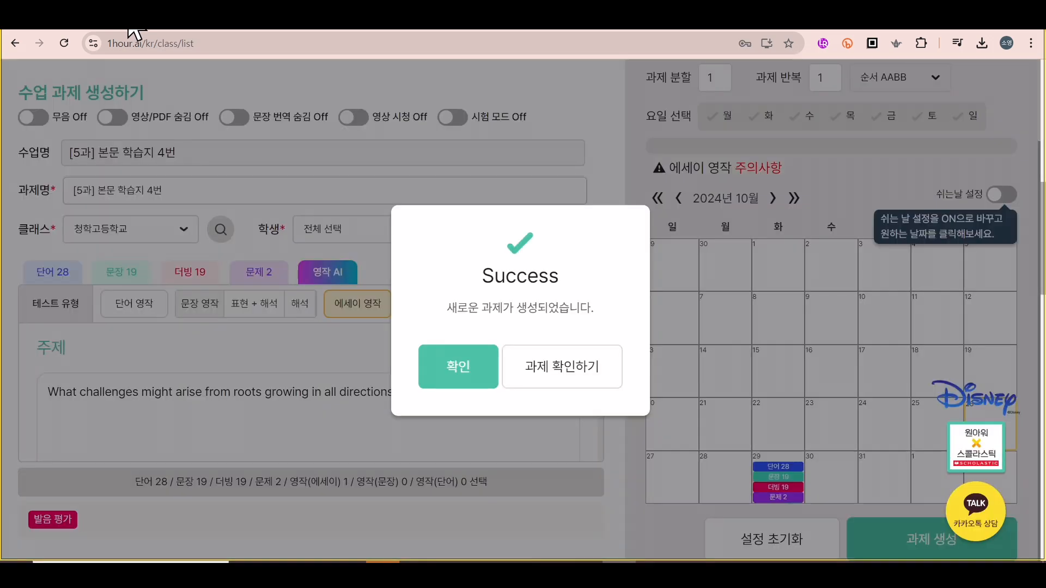
pyautogui.click(472, 382)
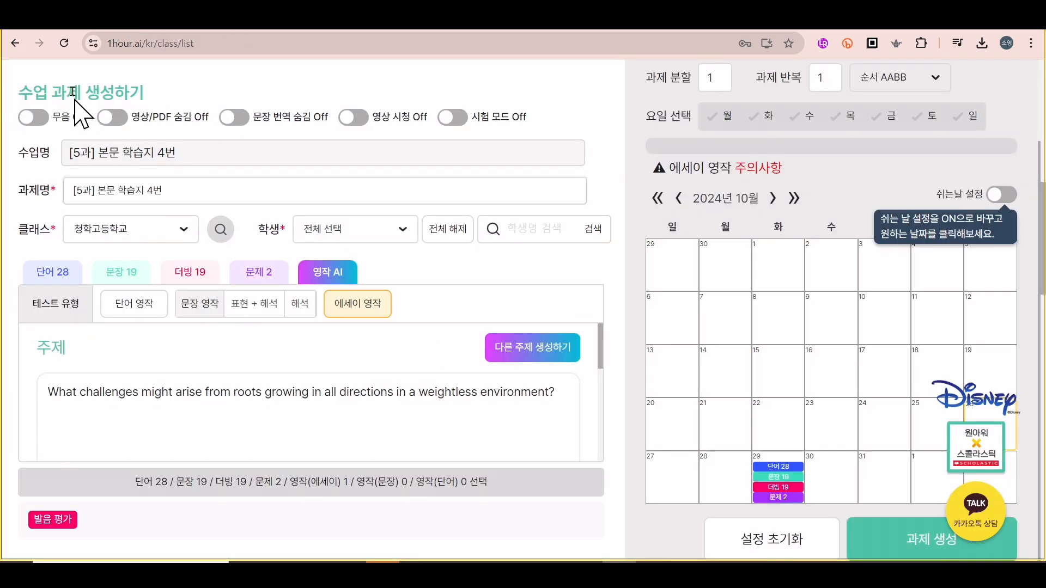
pyautogui.click(225, 16)
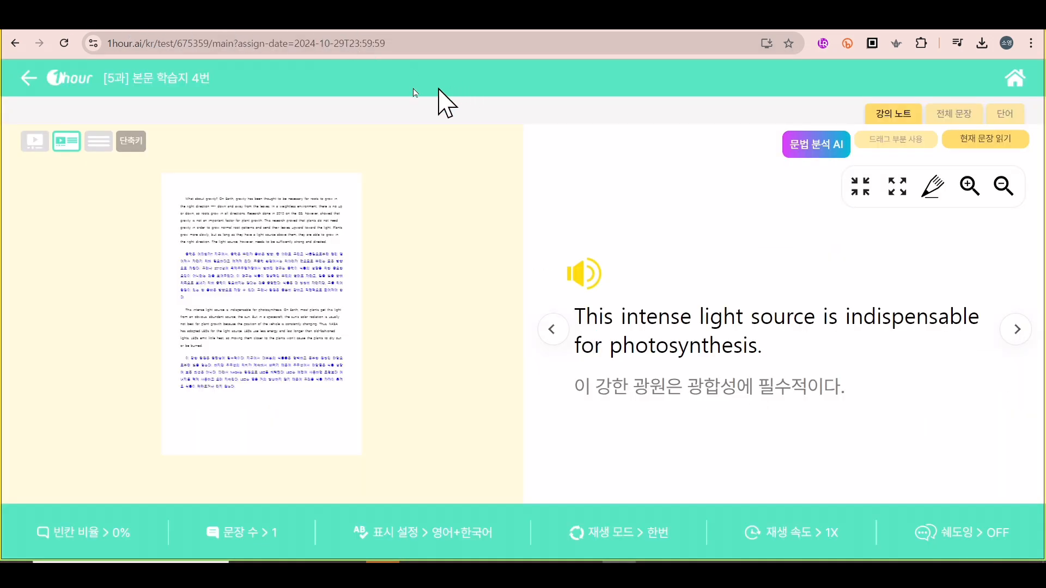
pyautogui.click(30, 82)
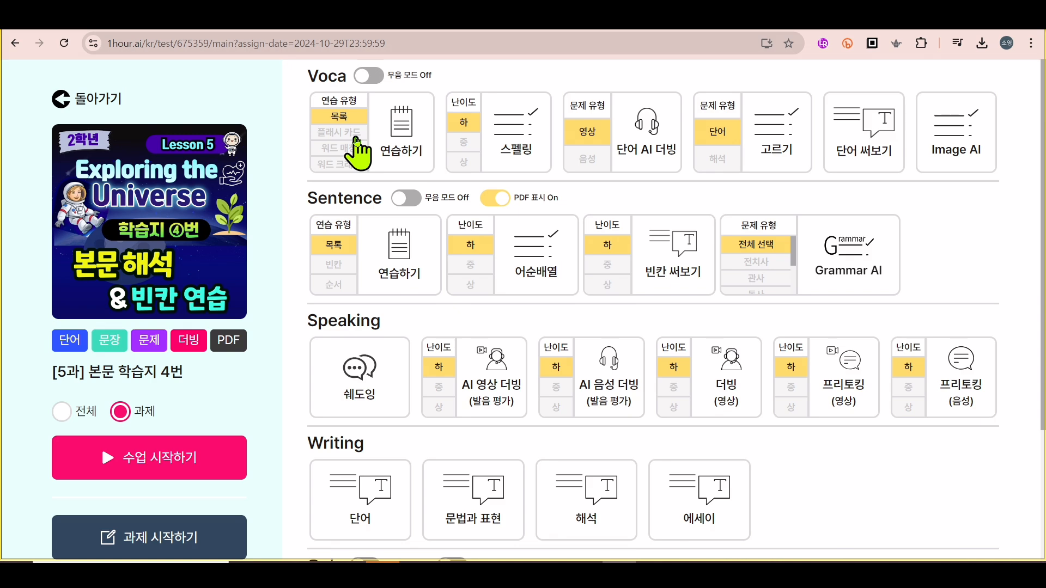
# Step: Set the Voca practice type to 워드 크래쉬 and start the word game
pyautogui.click(351, 165)
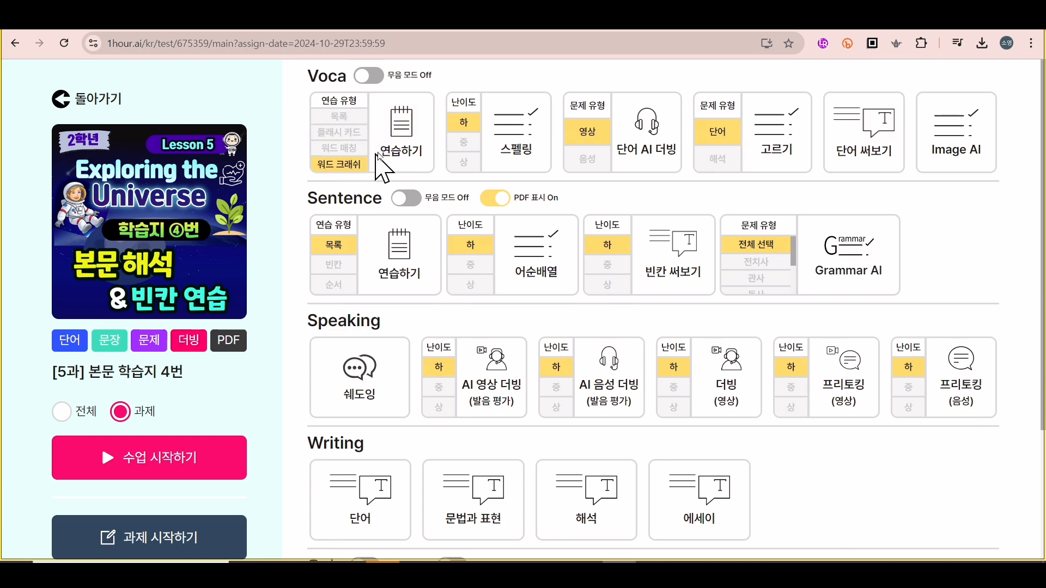
pyautogui.click(398, 147)
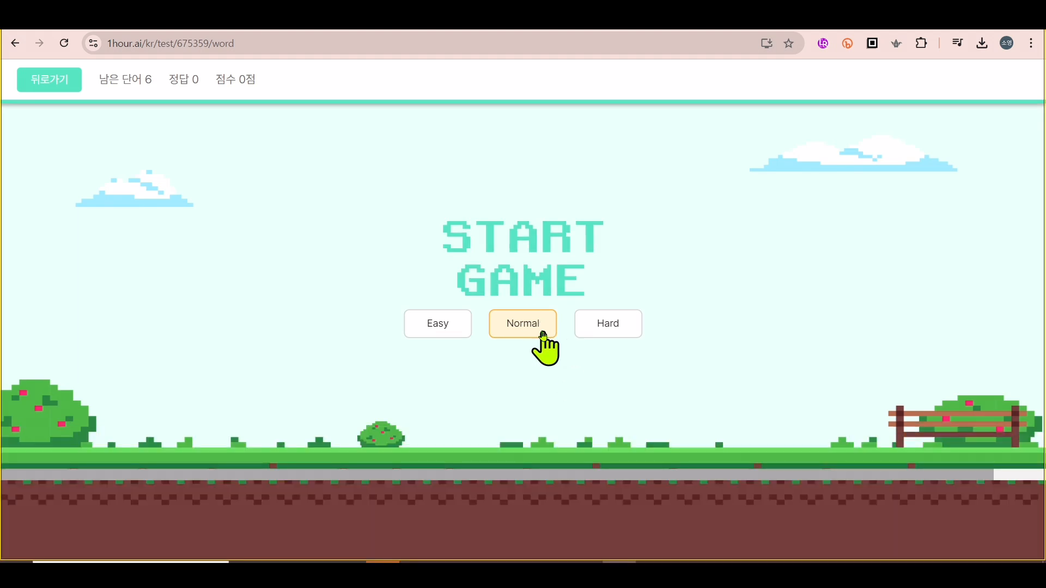
pyautogui.click(528, 262)
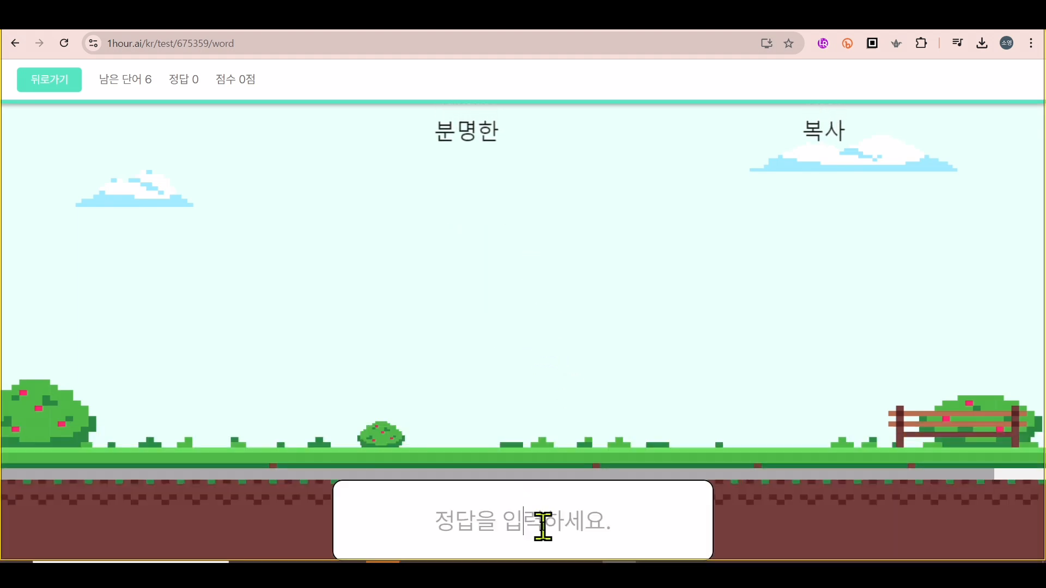
# Step: Answer the falling word 분명한 with "obvious" in English letters
pyautogui.write('ㅐ')
pyautogui.press('BackSpace')
pyautogui.press('Hangul')
pyautogui.write('o')
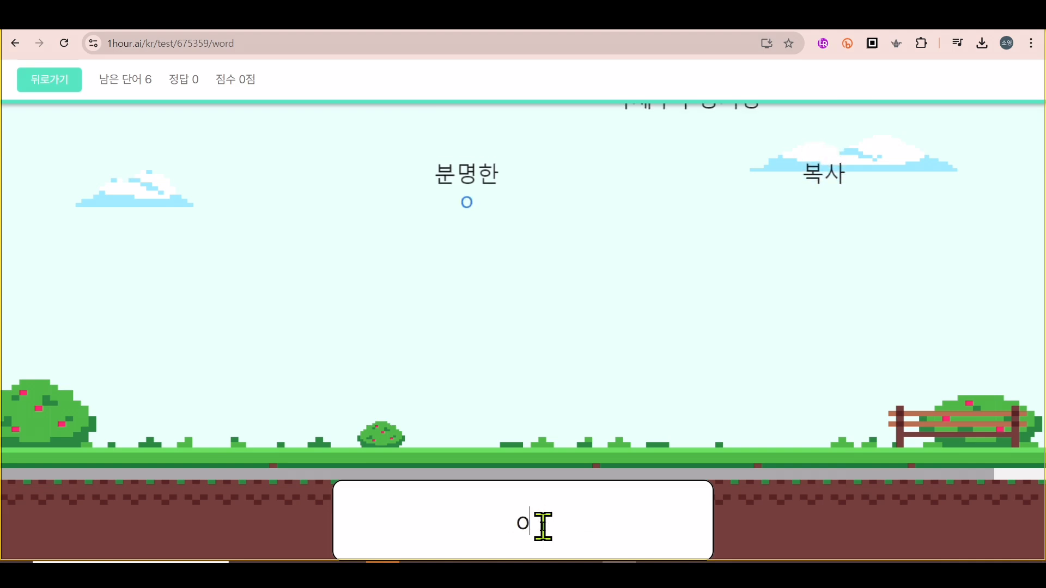
pyautogui.write('bvious')
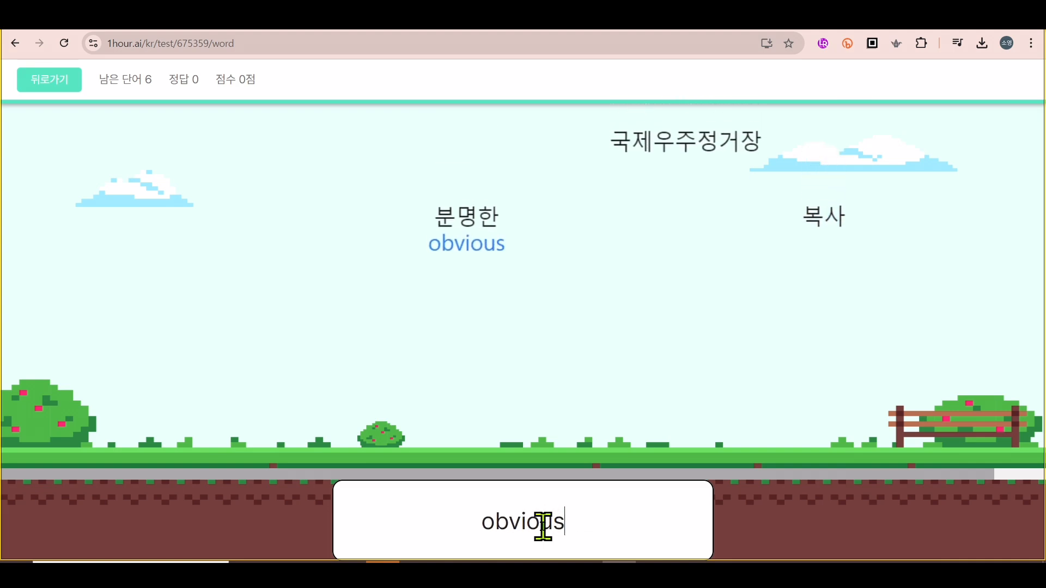
pyautogui.press('Return')
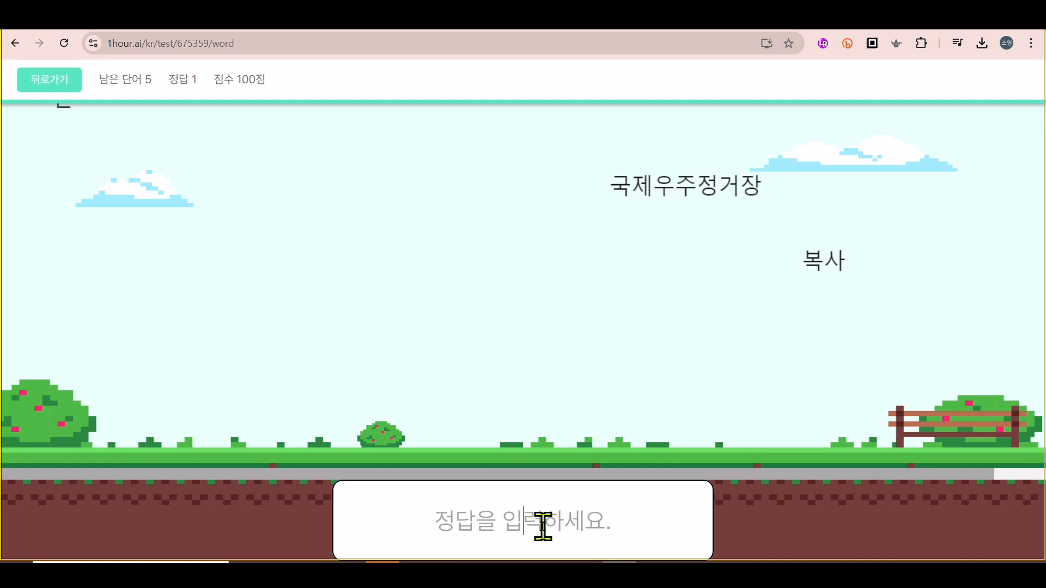
# Step: Answer the falling word 복사 with "radiation" and 국제우주정거장 with "ISS" in capitals
pyautogui.write('radiation')
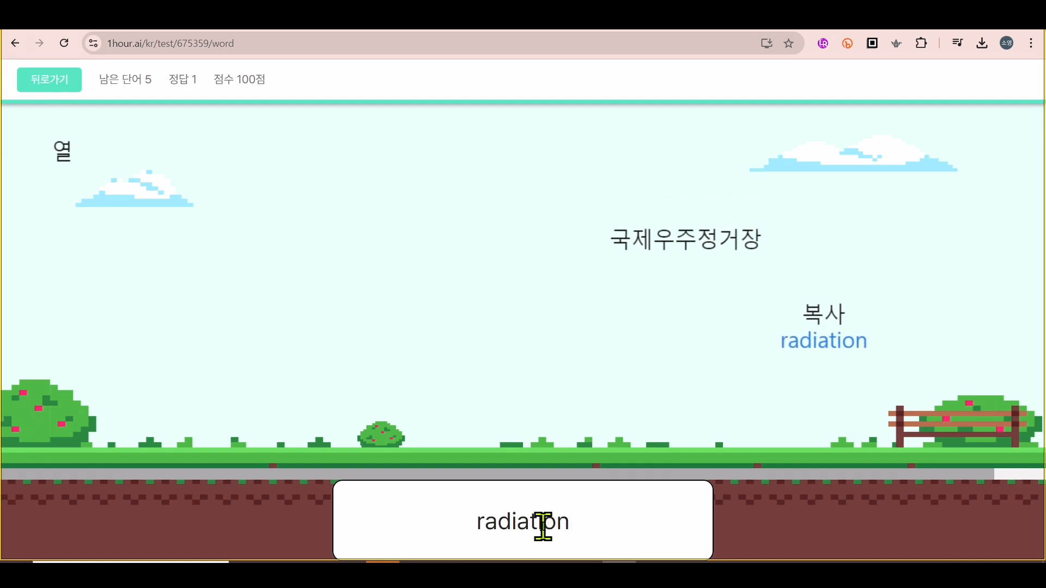
pyautogui.press('Return')
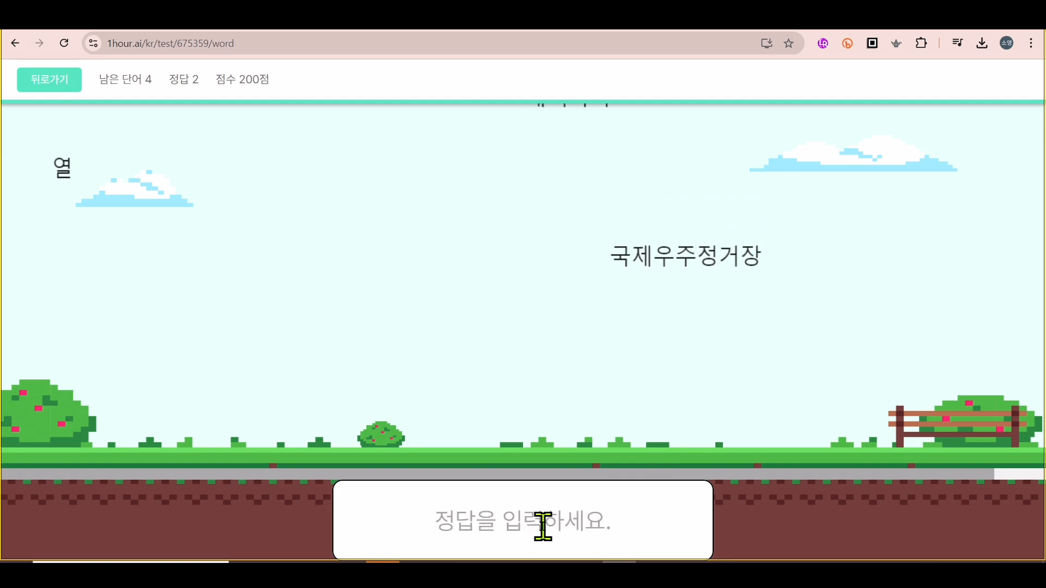
pyautogui.write('i')
pyautogui.press('BackSpace')
pyautogui.press('capslock')
pyautogui.write('ISS')
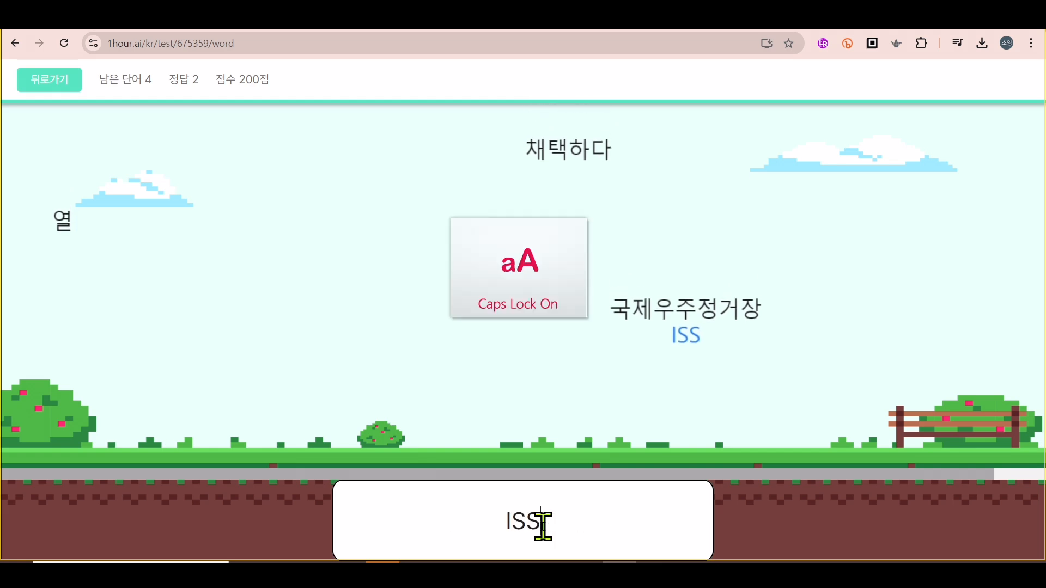
pyautogui.press('Return')
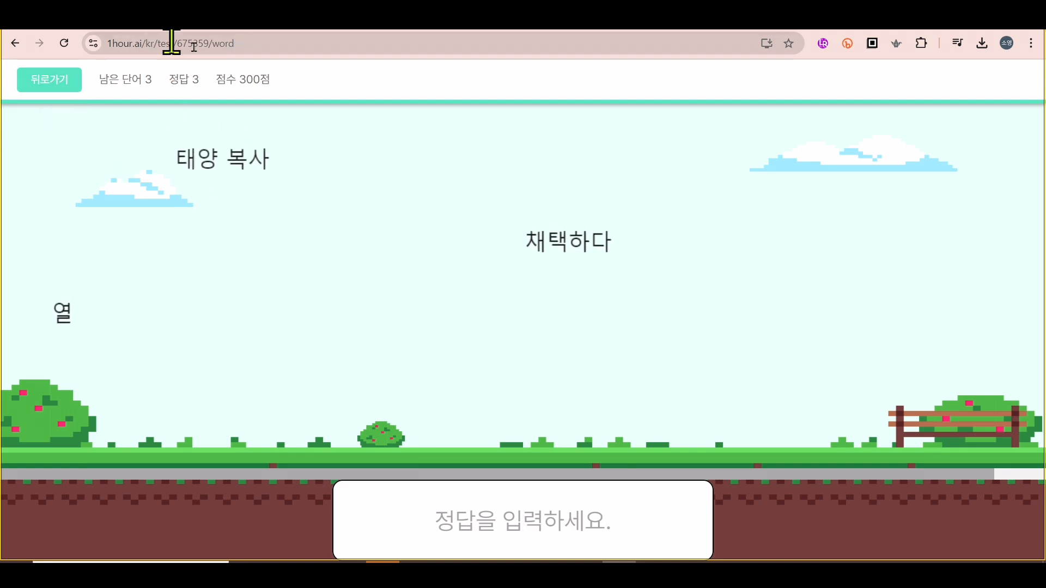
# Step: Leave the word game and start the Speaking practice AI 음성 더빙
pyautogui.click(55, 87)
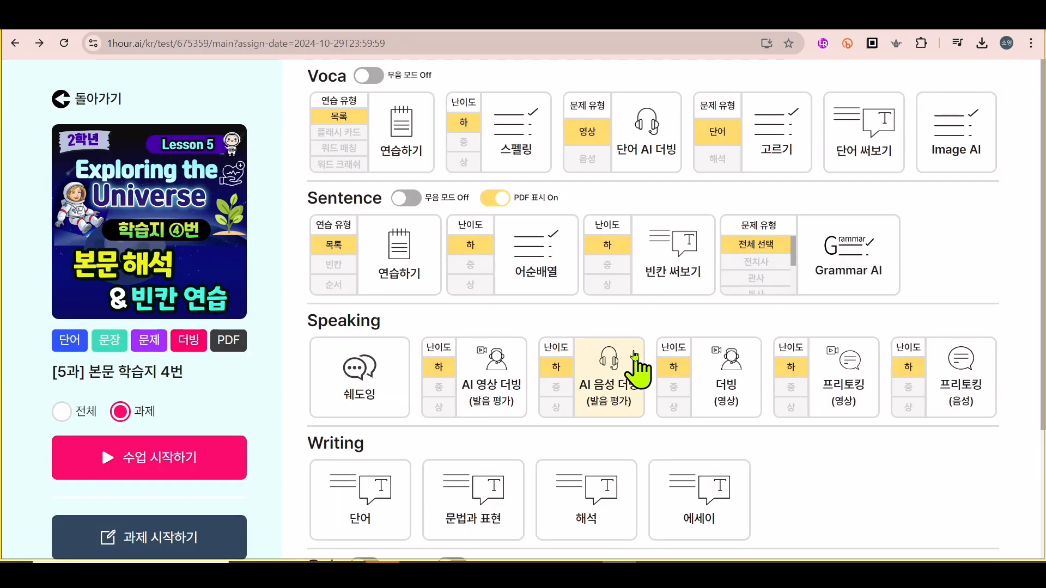
pyautogui.click(629, 384)
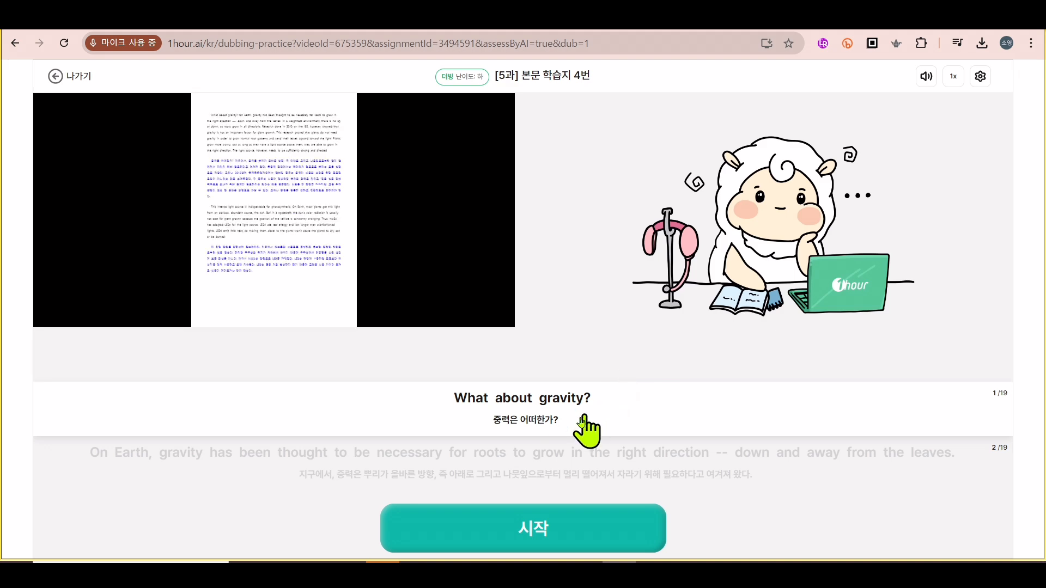
pyautogui.click(566, 518)
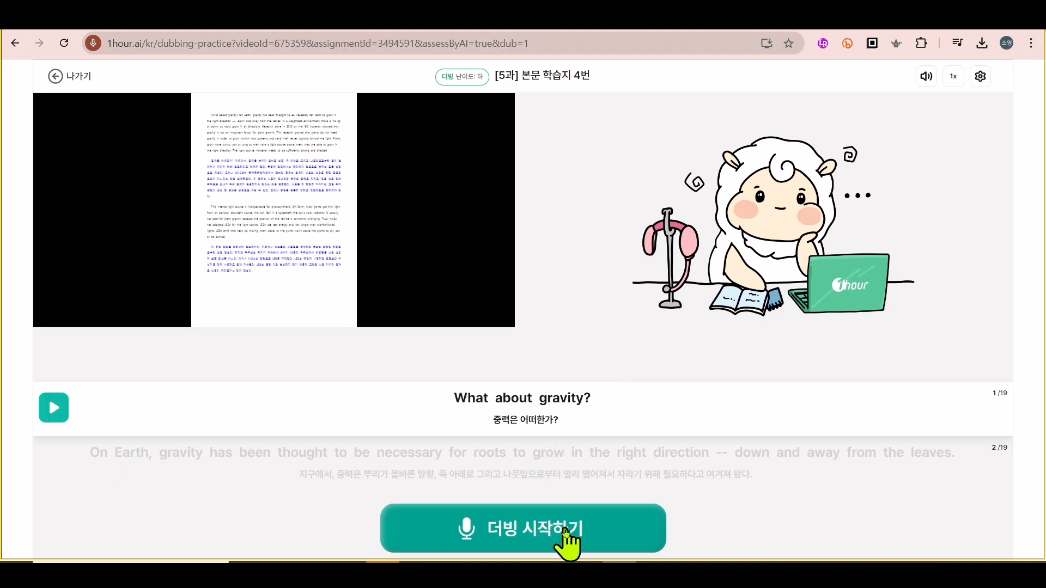
# Step: Record a dubbing of the first sentence "What about gravity?" and exit the dubbing practice
pyautogui.click(566, 531)
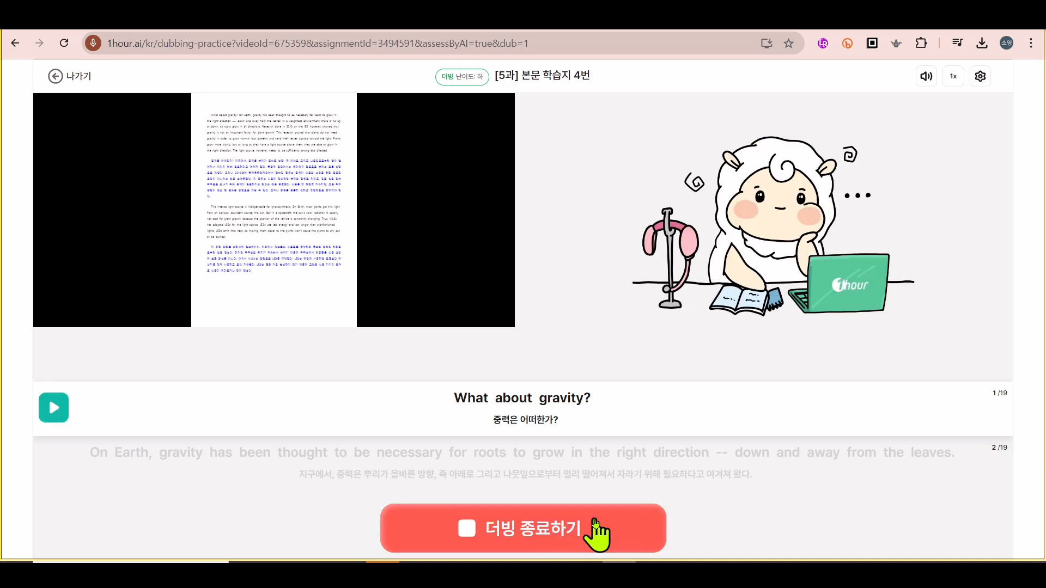
pyautogui.click(595, 524)
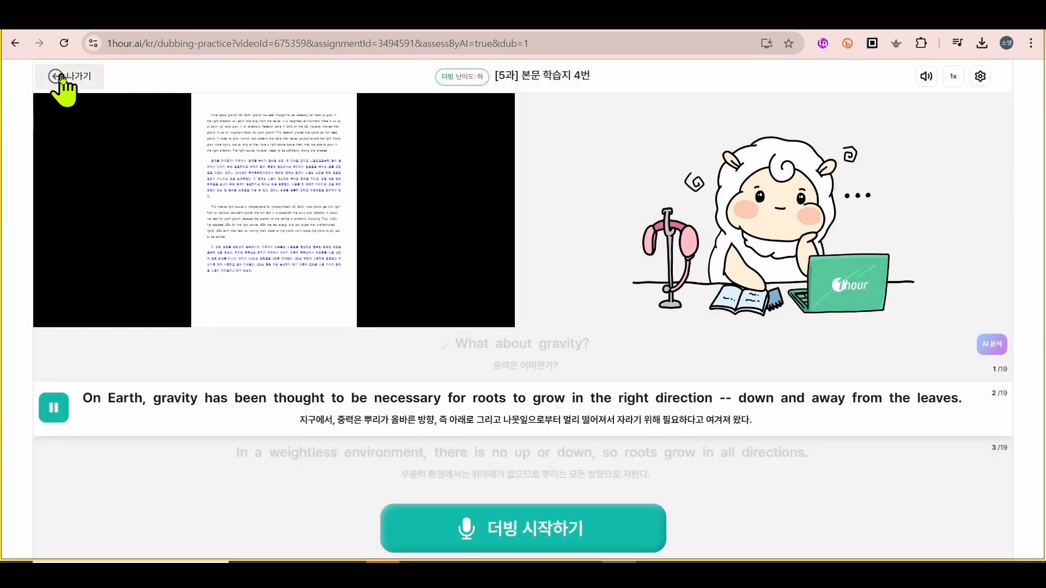
pyautogui.click(57, 76)
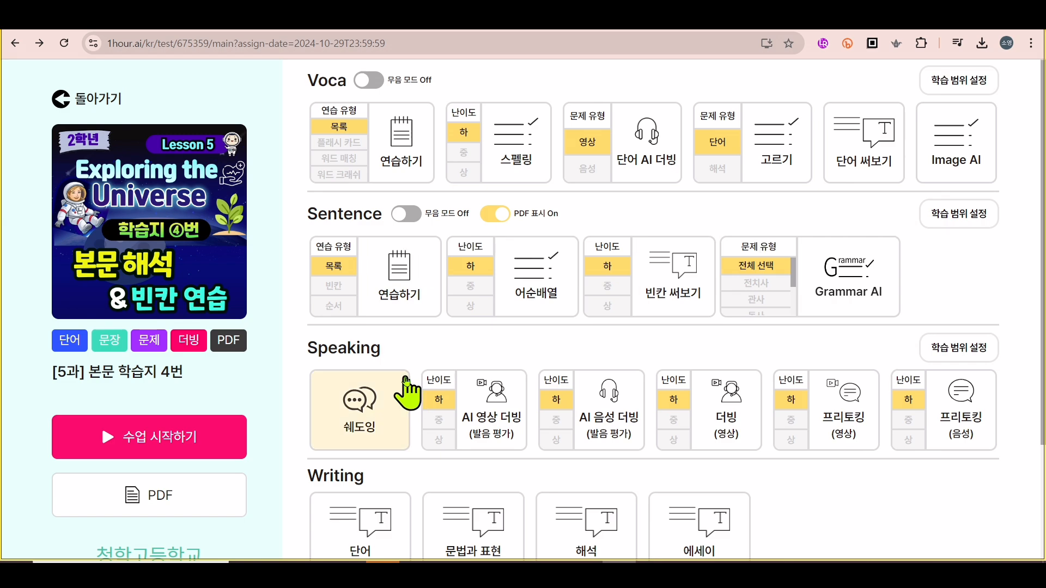
# Step: Leave the lesson's practice menu and open the AI 튜터 page
pyautogui.scroll(-2, 408, 381)
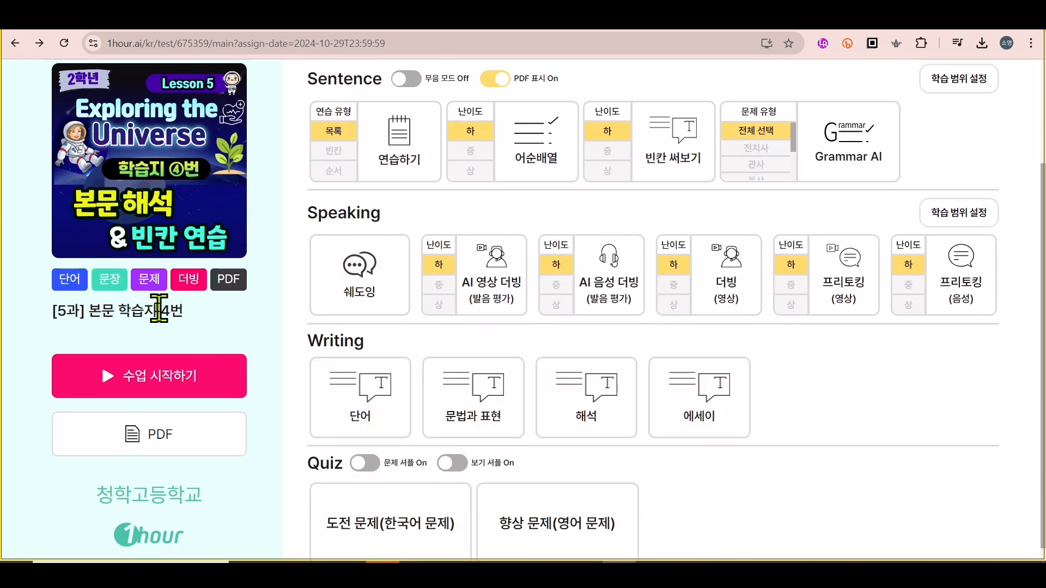
pyautogui.scroll(3, 159, 309)
pyautogui.click(74, 98)
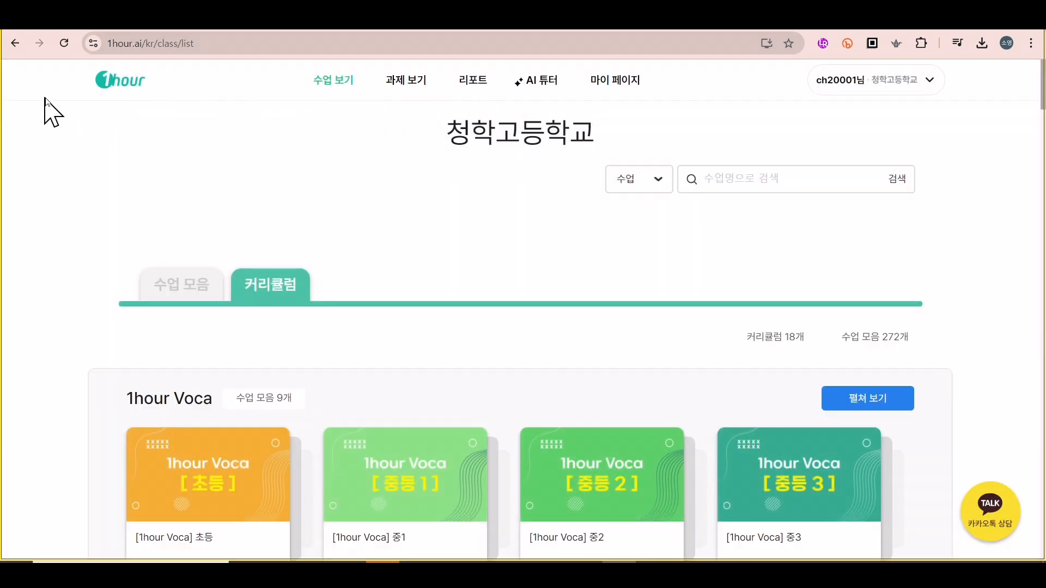
pyautogui.click(552, 85)
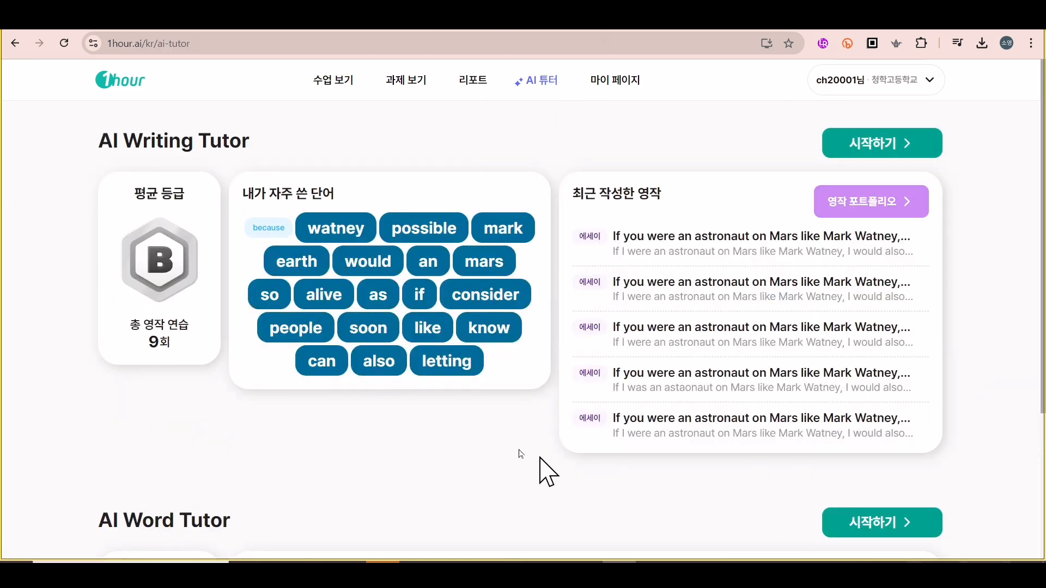
# Step: Begin an AI Writing Tutor essay on the teacher's topic "What challenges might arise from roots growing in all directions in a weightless environment?"
pyautogui.click(919, 150)
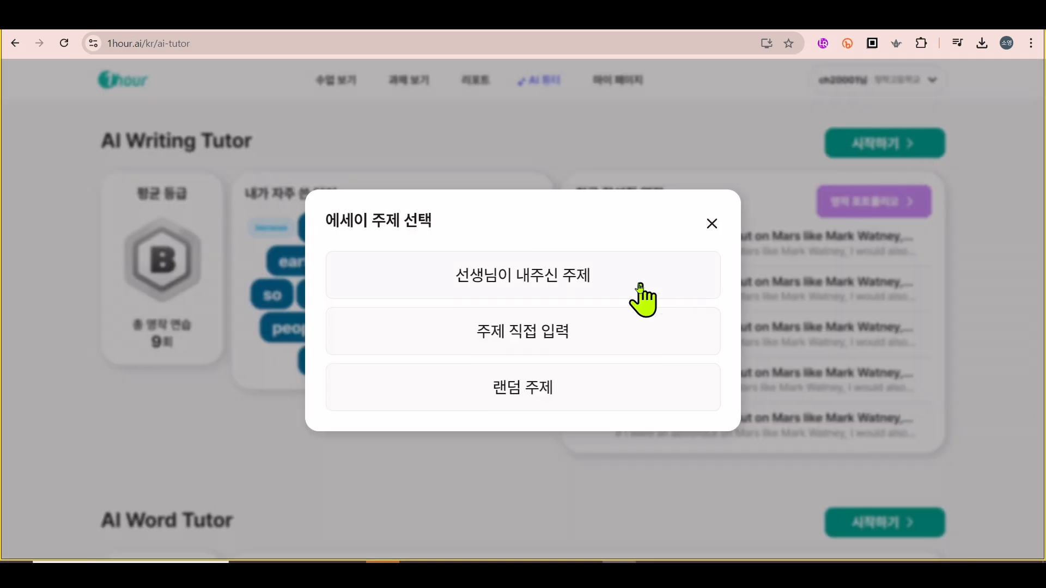
pyautogui.click(628, 278)
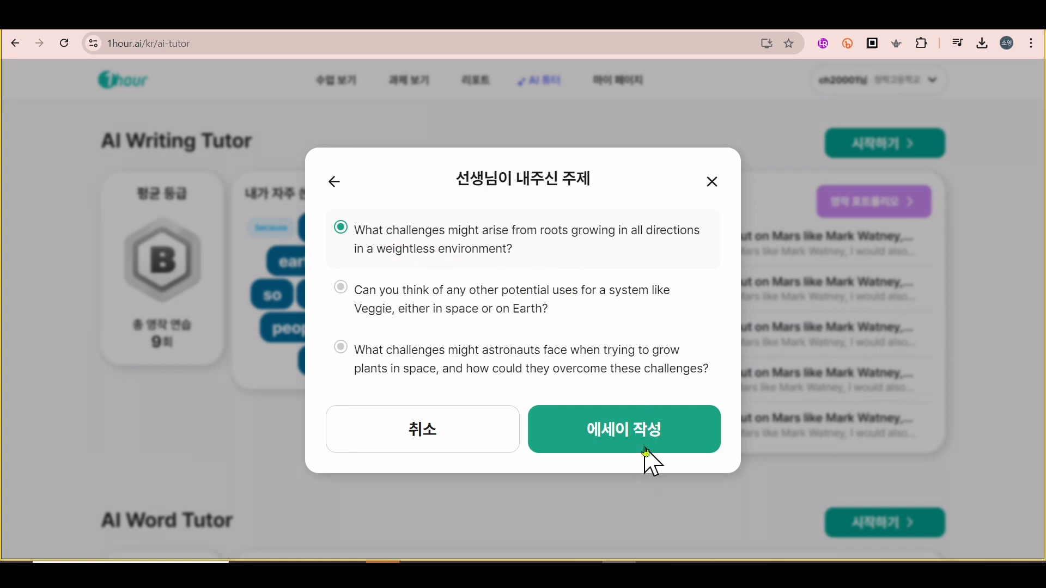
pyautogui.click(659, 438)
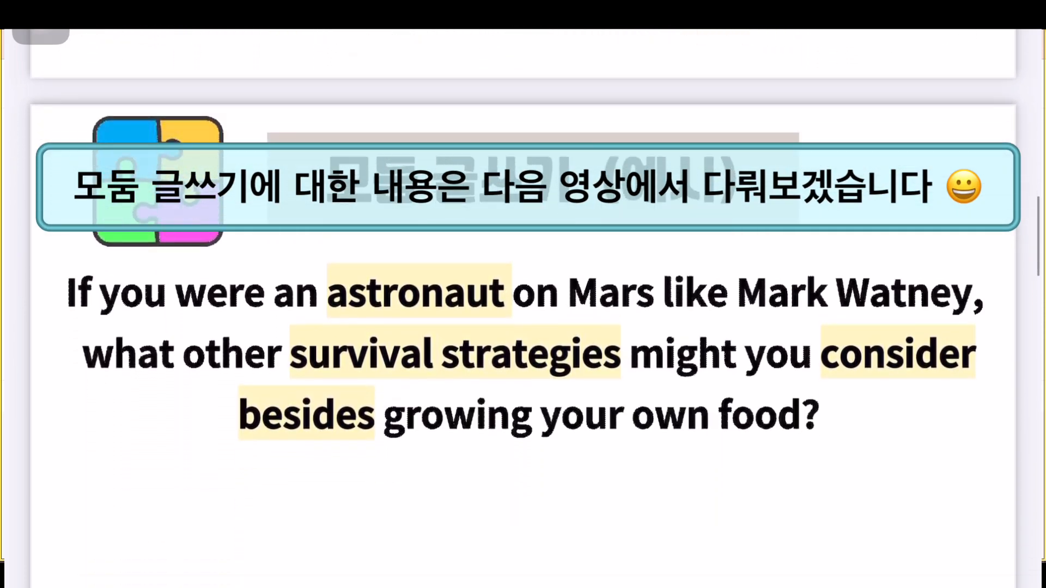
# Step: Read through the group-writing slides on getting 1hour feedback, from topic selection and essay submission to the grammar feedback and sample essays
pyautogui.scroll(-6, 523, 309)
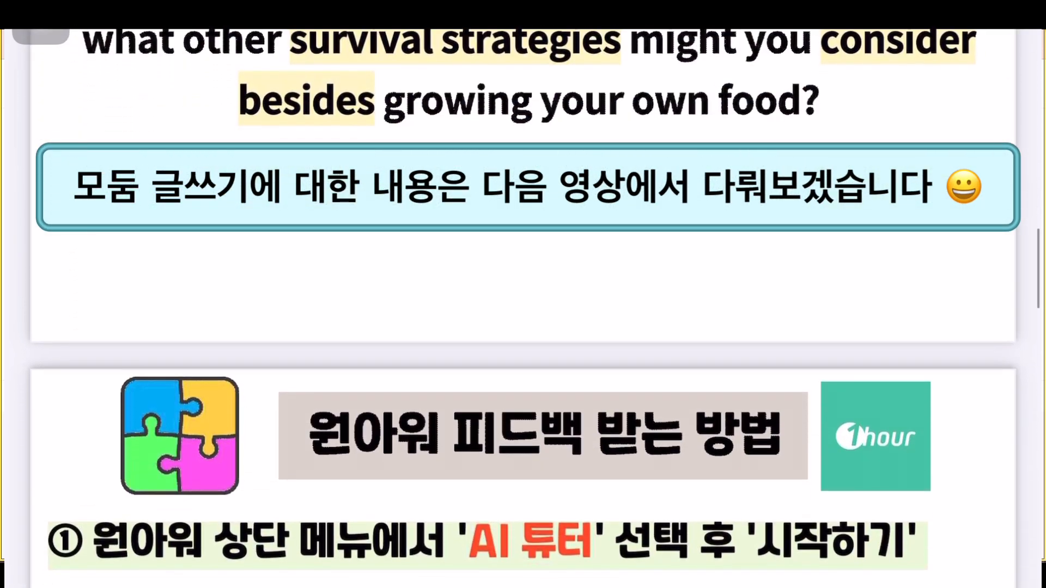
pyautogui.scroll(-4, 523, 308)
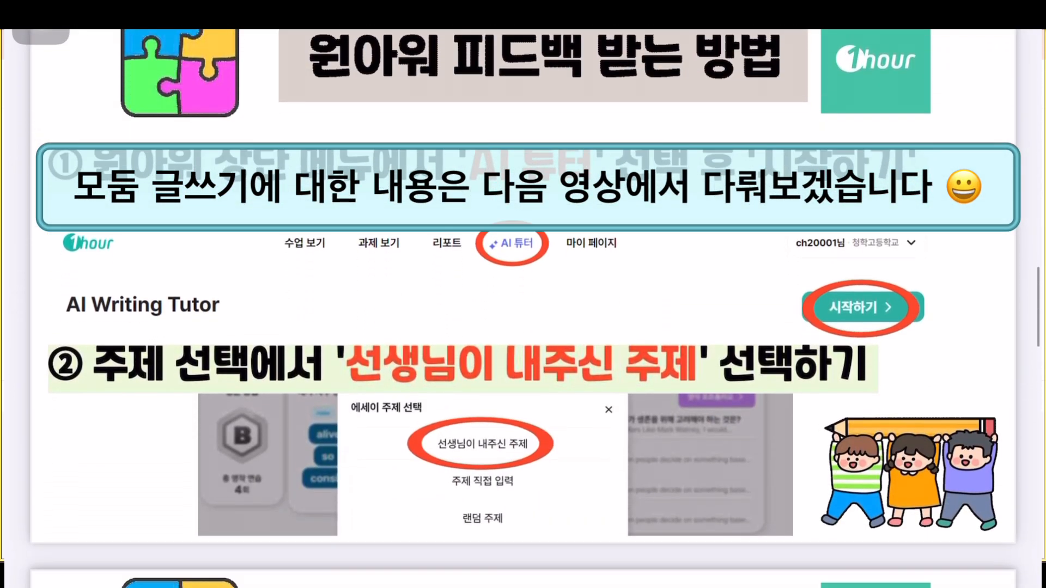
pyautogui.scroll(-7, 523, 308)
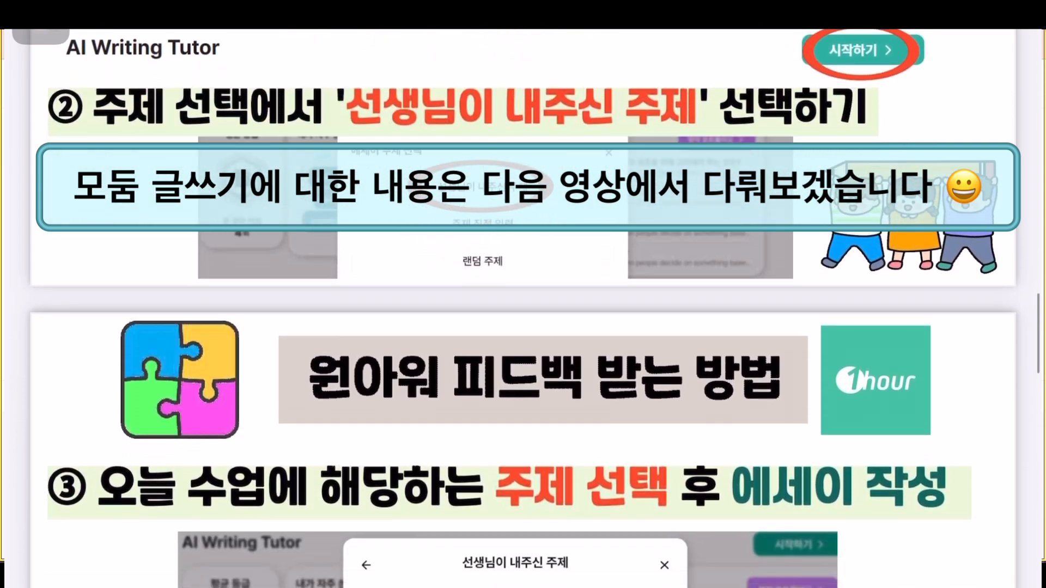
pyautogui.scroll(-1, 523, 308)
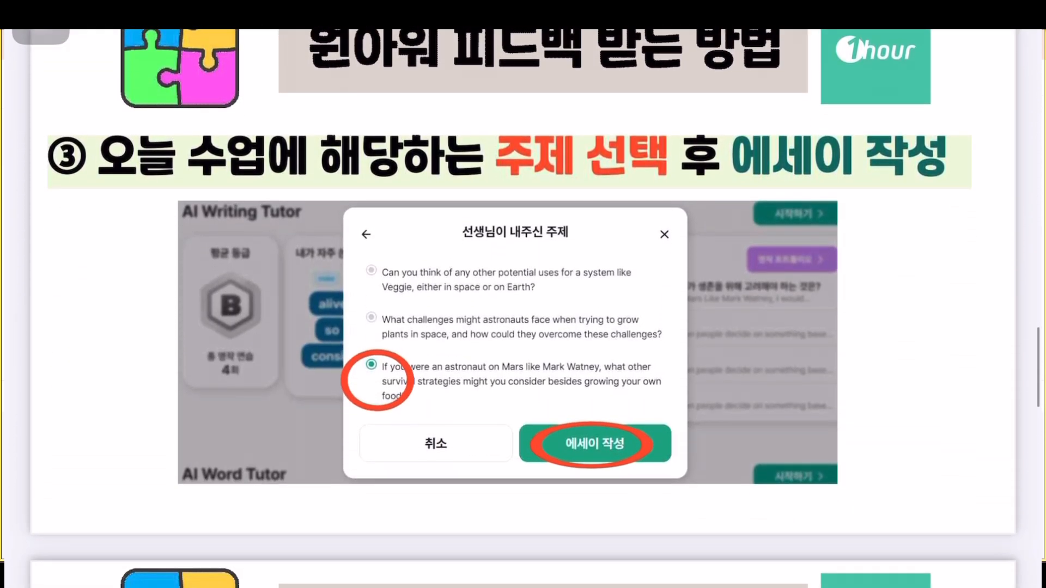
pyautogui.scroll(-7, 523, 308)
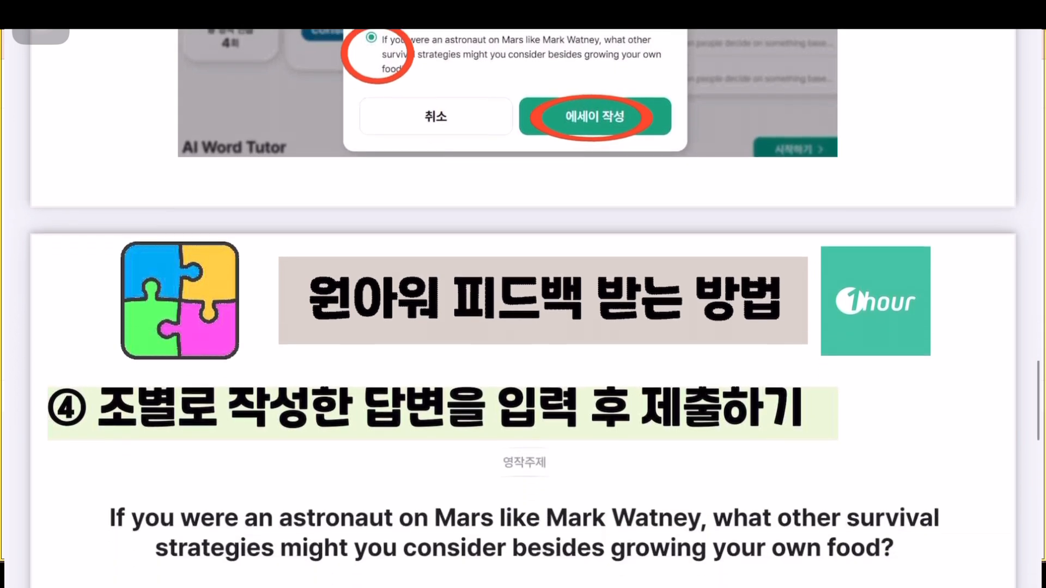
pyautogui.scroll(-4, 523, 308)
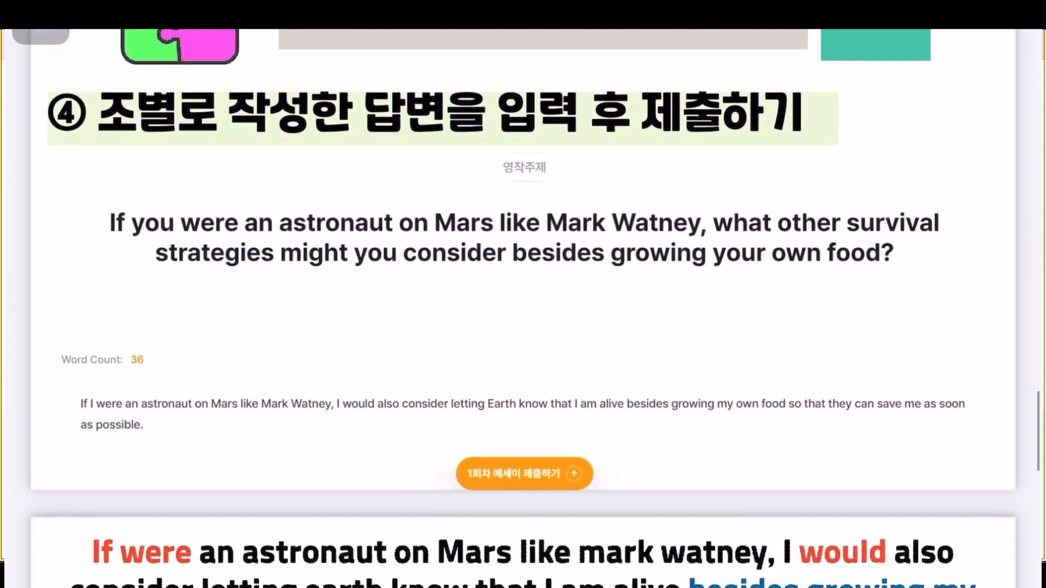
pyautogui.scroll(-2, 523, 309)
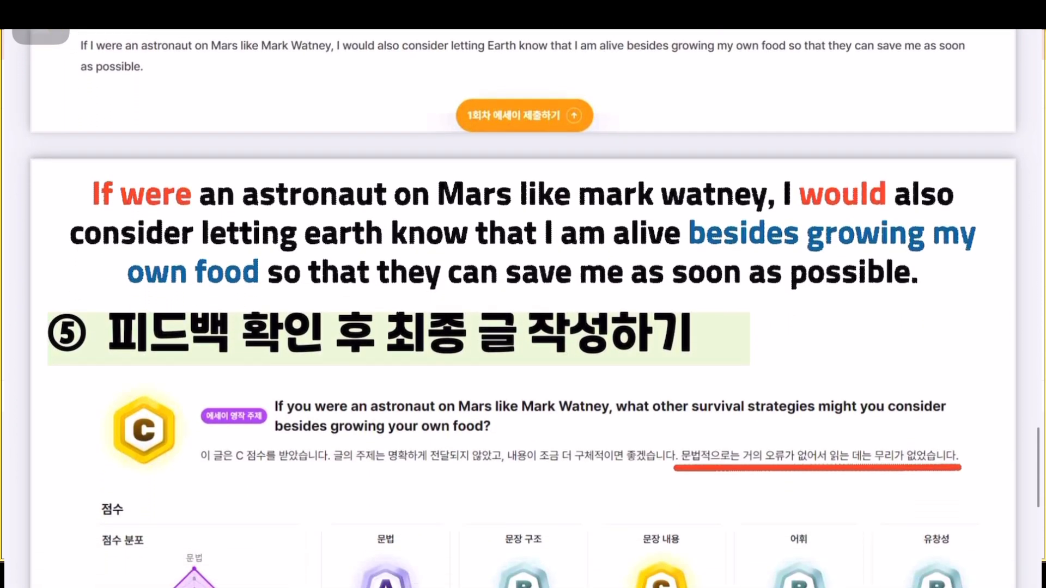
pyautogui.scroll(-4, 523, 308)
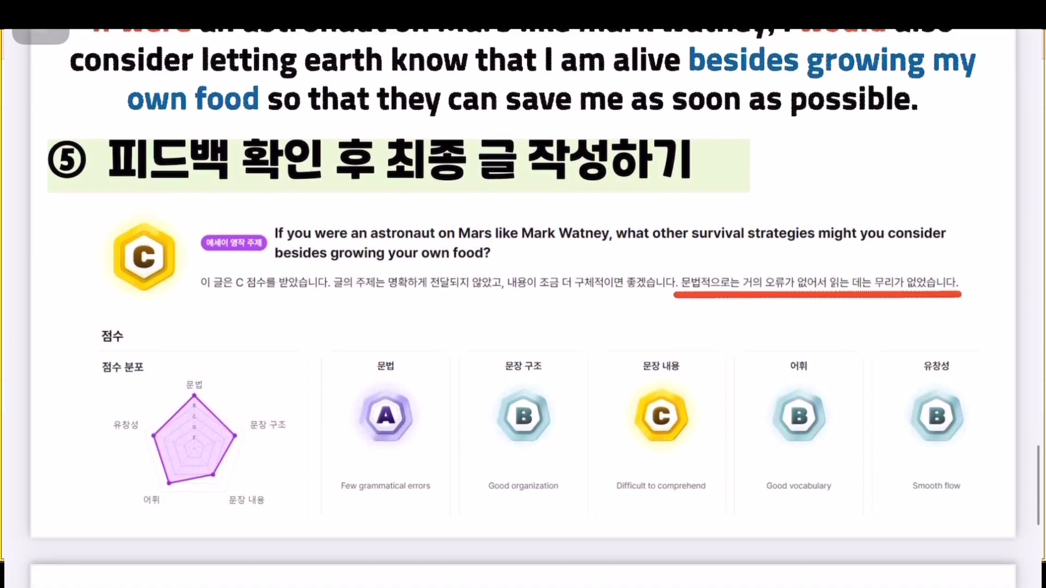
pyautogui.scroll(-6, 523, 309)
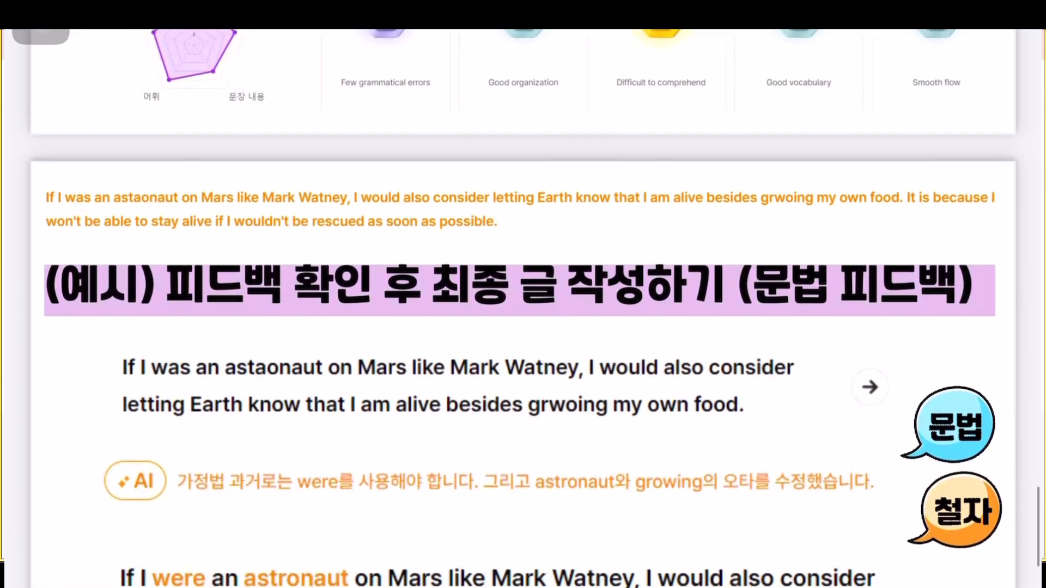
pyautogui.scroll(-6, 523, 308)
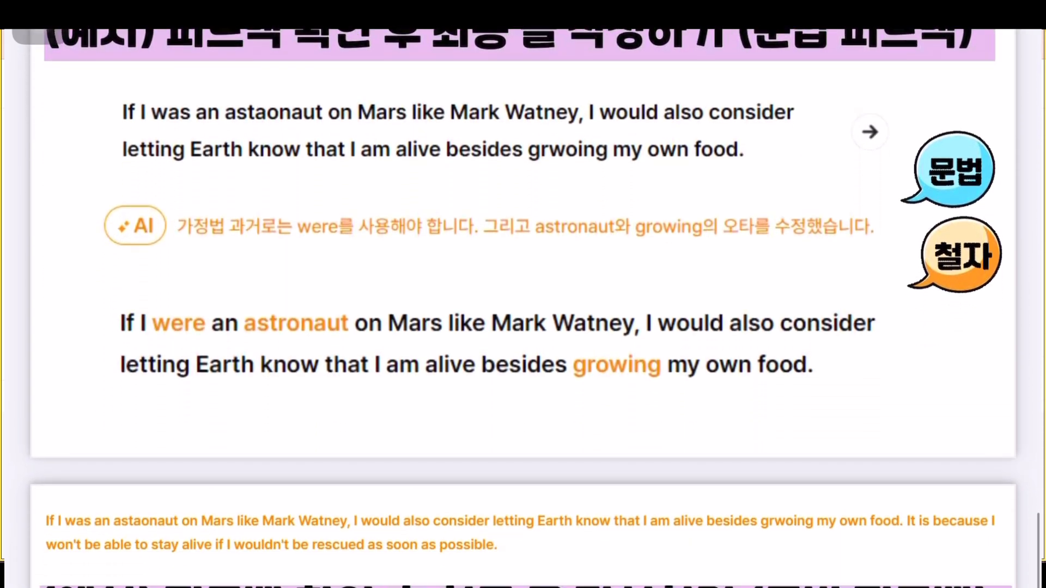
pyautogui.scroll(-4, 523, 308)
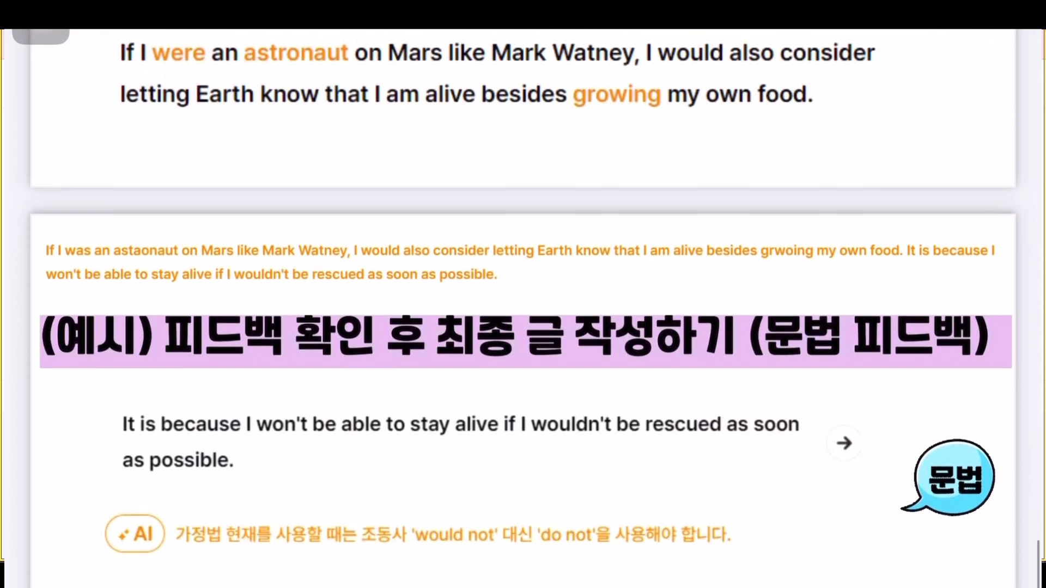
pyautogui.scroll(-8, 523, 309)
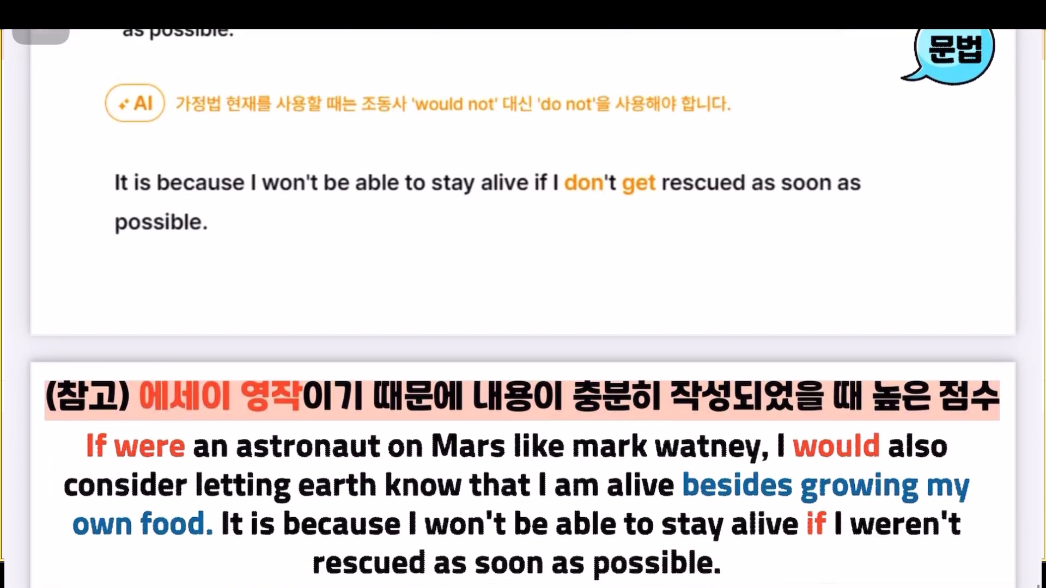
pyautogui.scroll(-6, 523, 308)
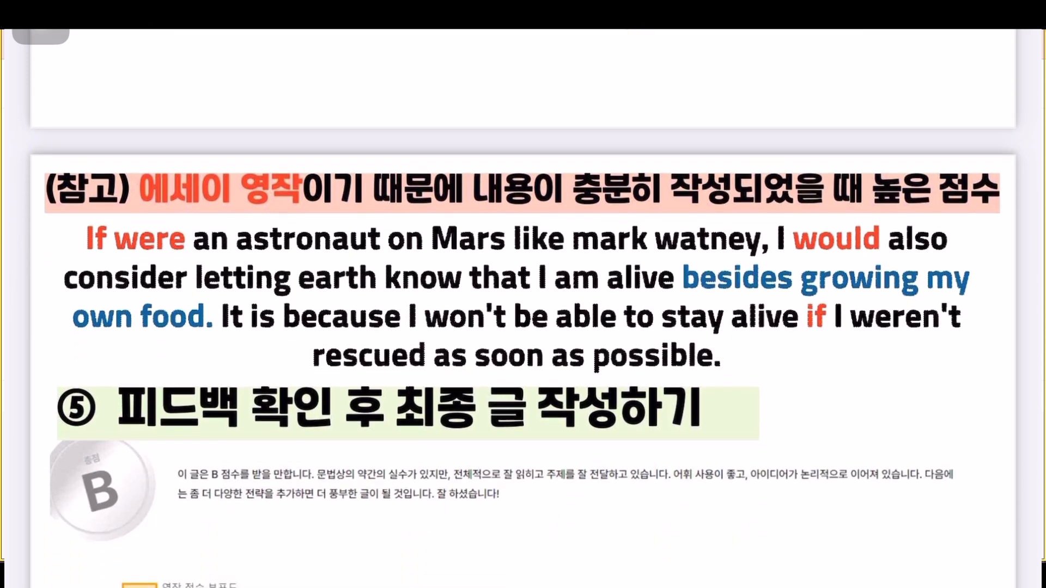
pyautogui.scroll(-5, 523, 309)
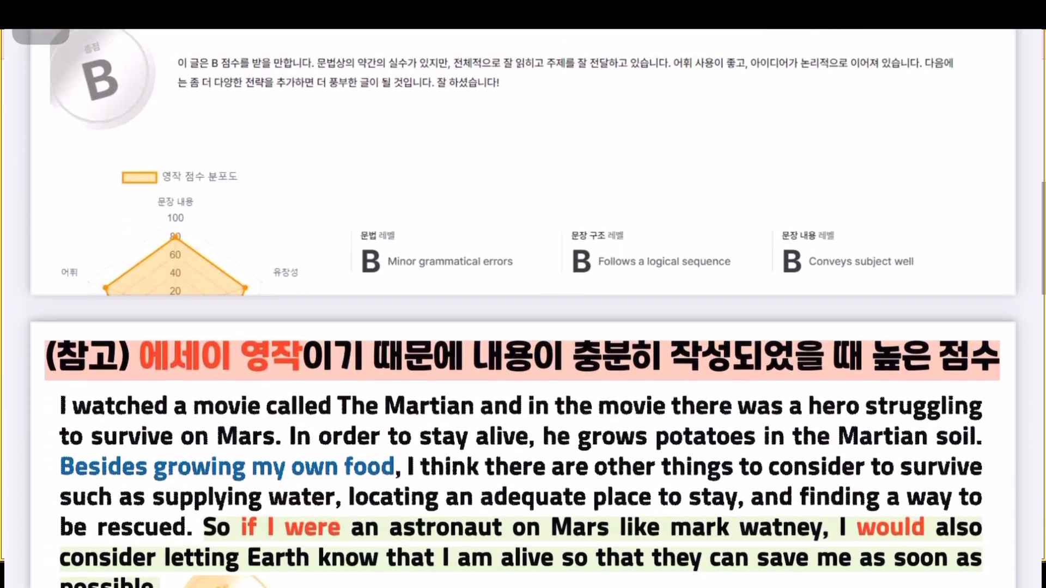
pyautogui.scroll(-2, 523, 308)
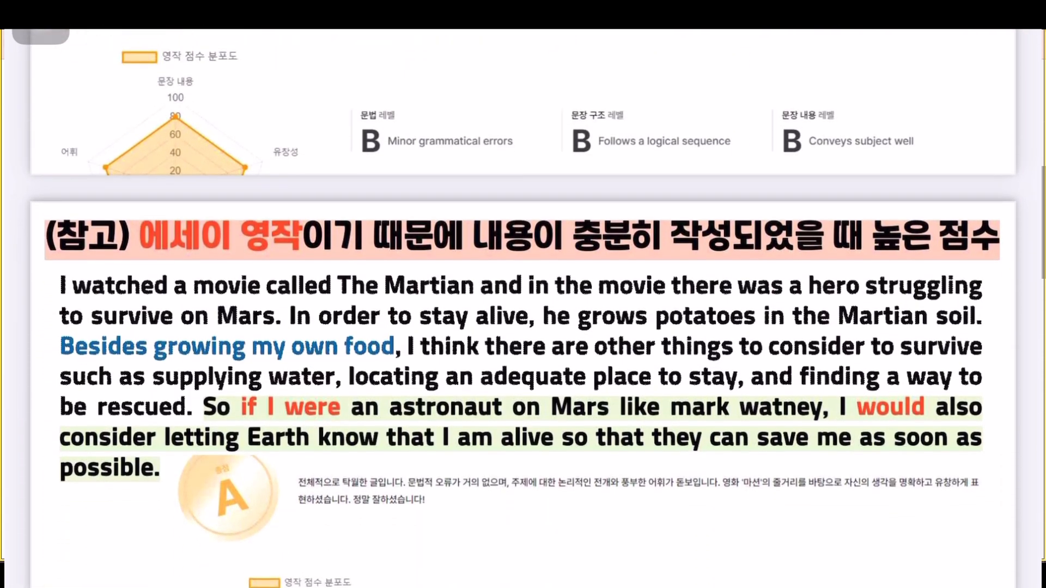